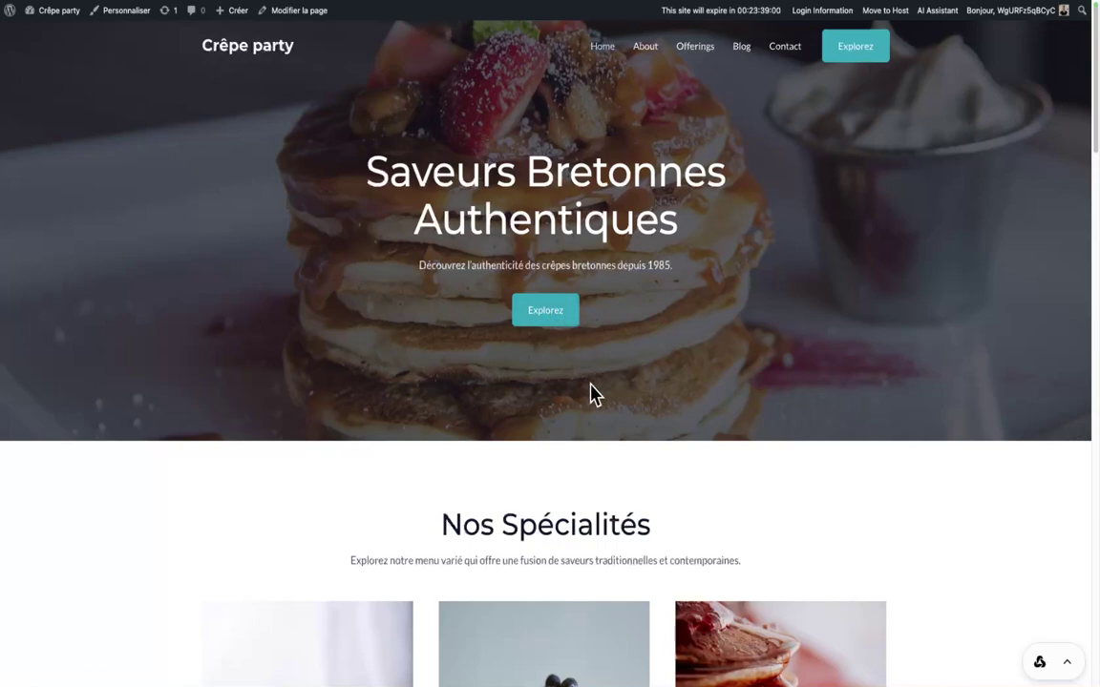
# Step: Follow the home page's Explorez button and review the contact details, social links, message form and footer on the contact page
pyautogui.click(546, 315)
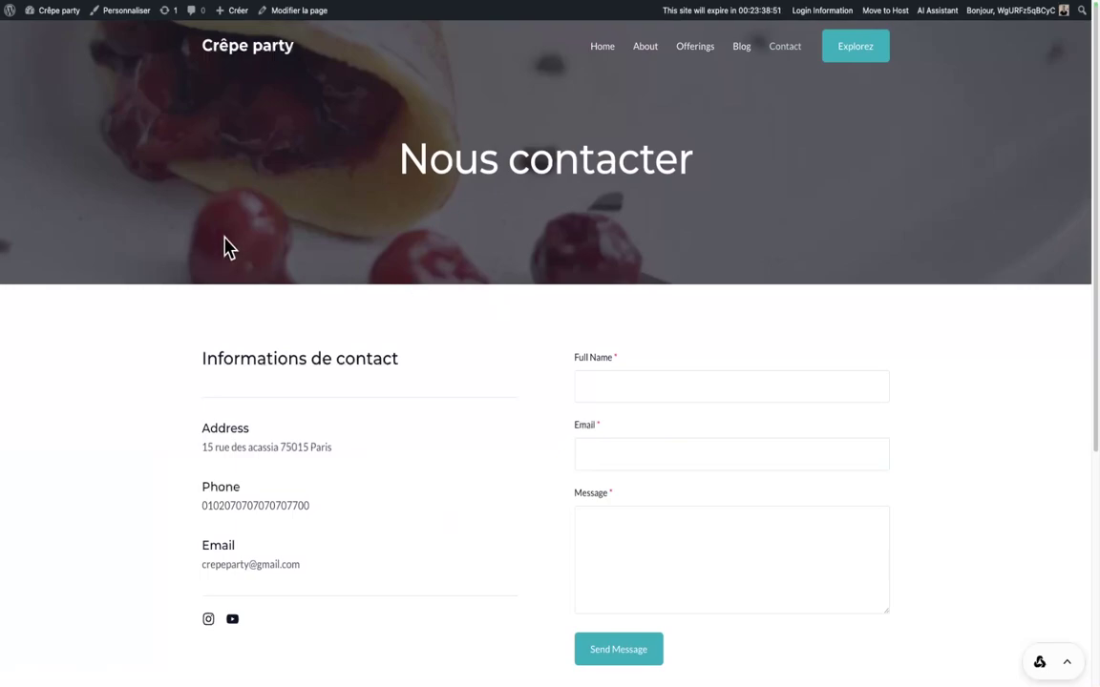
pyautogui.moveTo(328, 589); pyautogui.dragTo(211, 405)
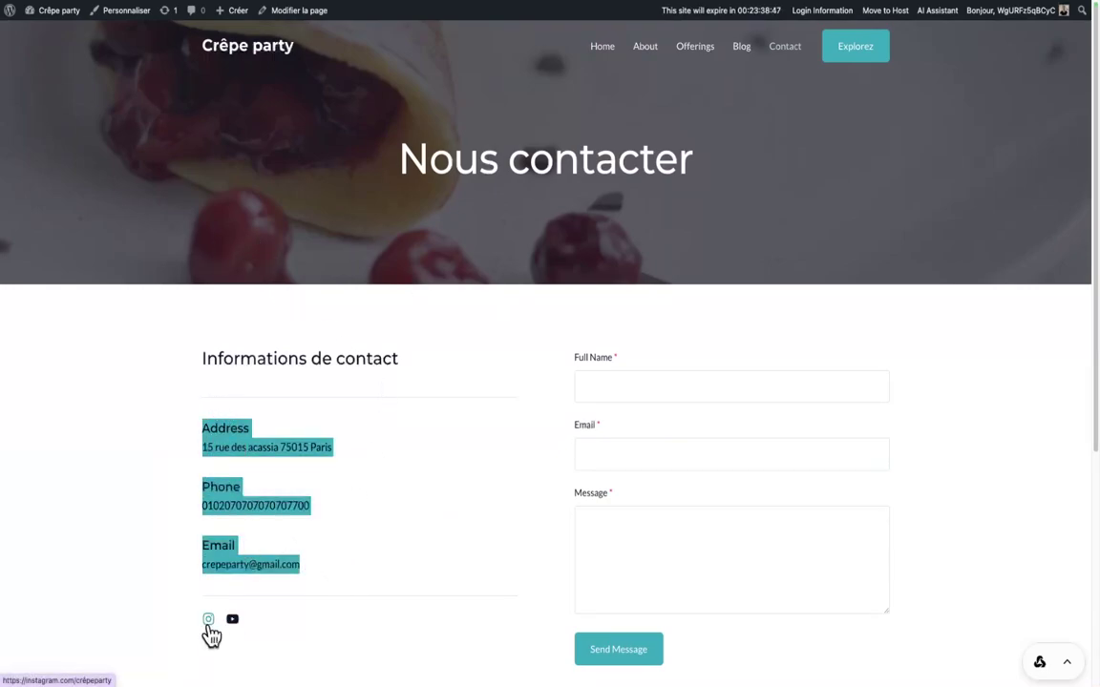
pyautogui.scroll(-2, 573, 607)
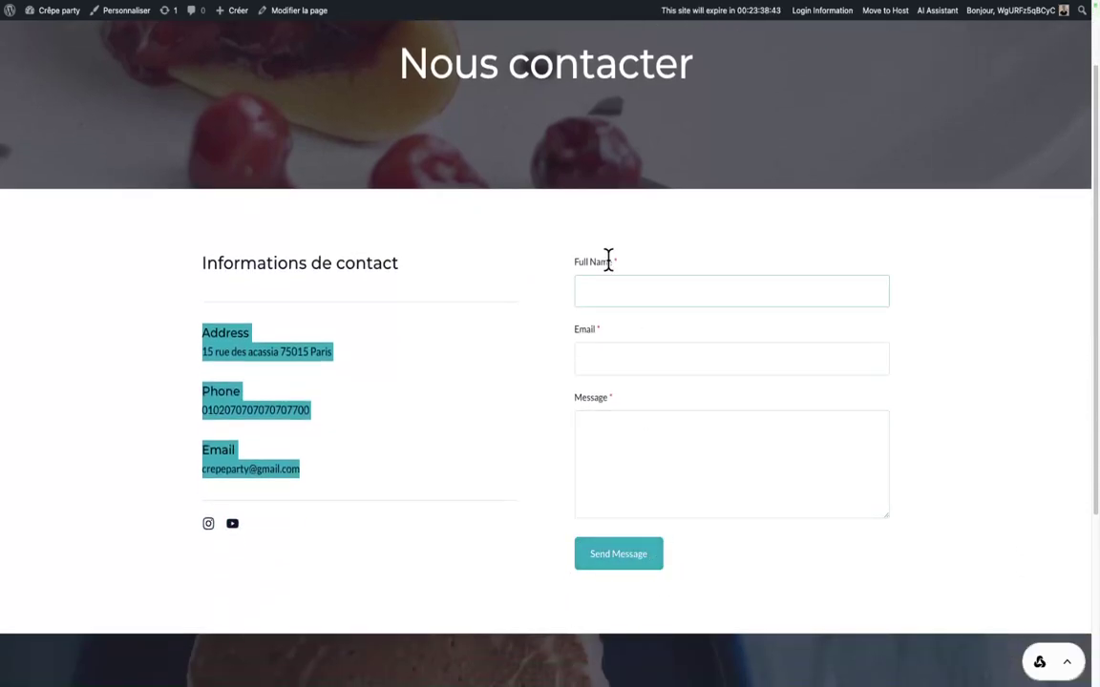
pyautogui.scroll(-5, 654, 477)
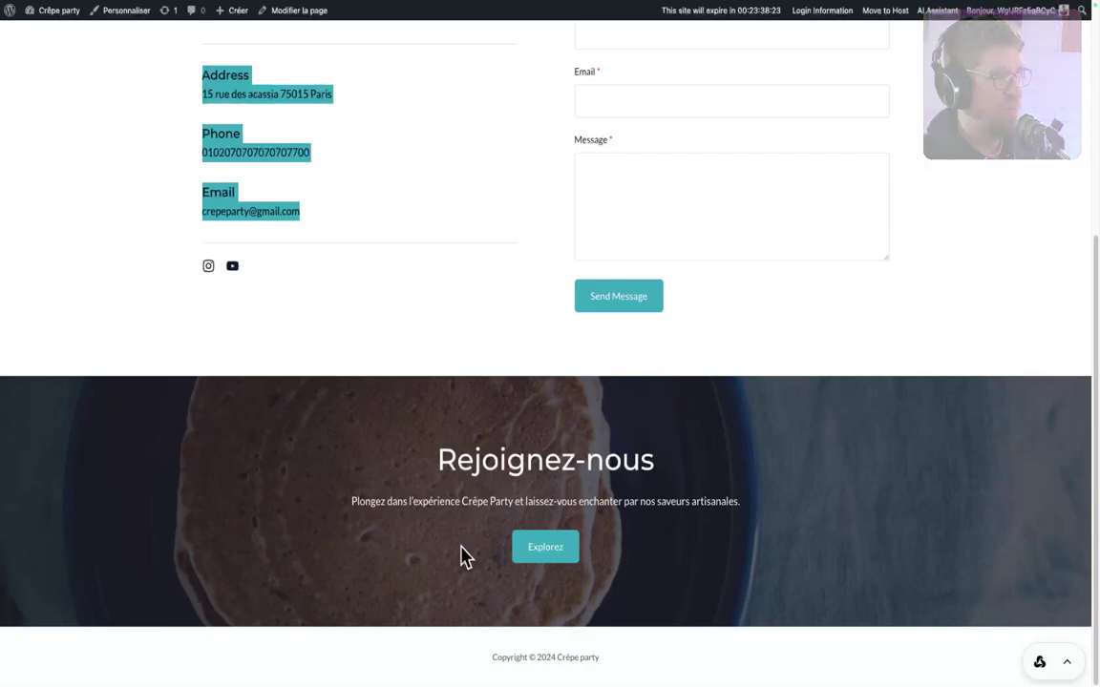
pyautogui.scroll(5, 492, 552)
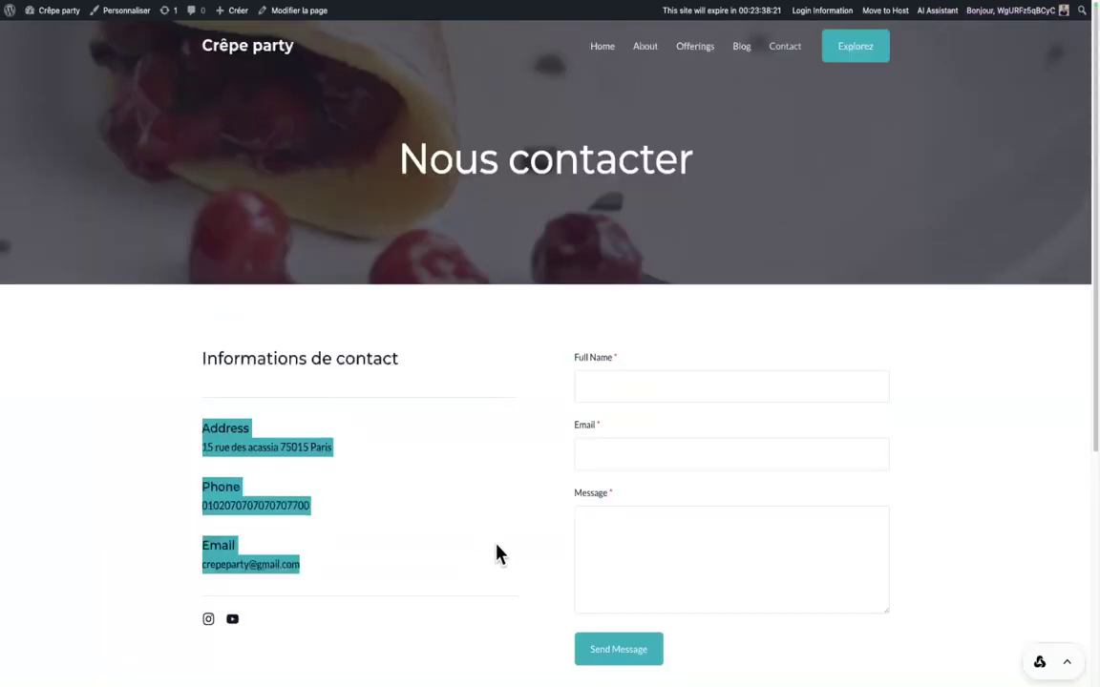
# Step: Return to the home page and read the Nos Spécialités section with its Salées, Sucrées and La Nantaise descriptions
pyautogui.moveTo(550, 10)
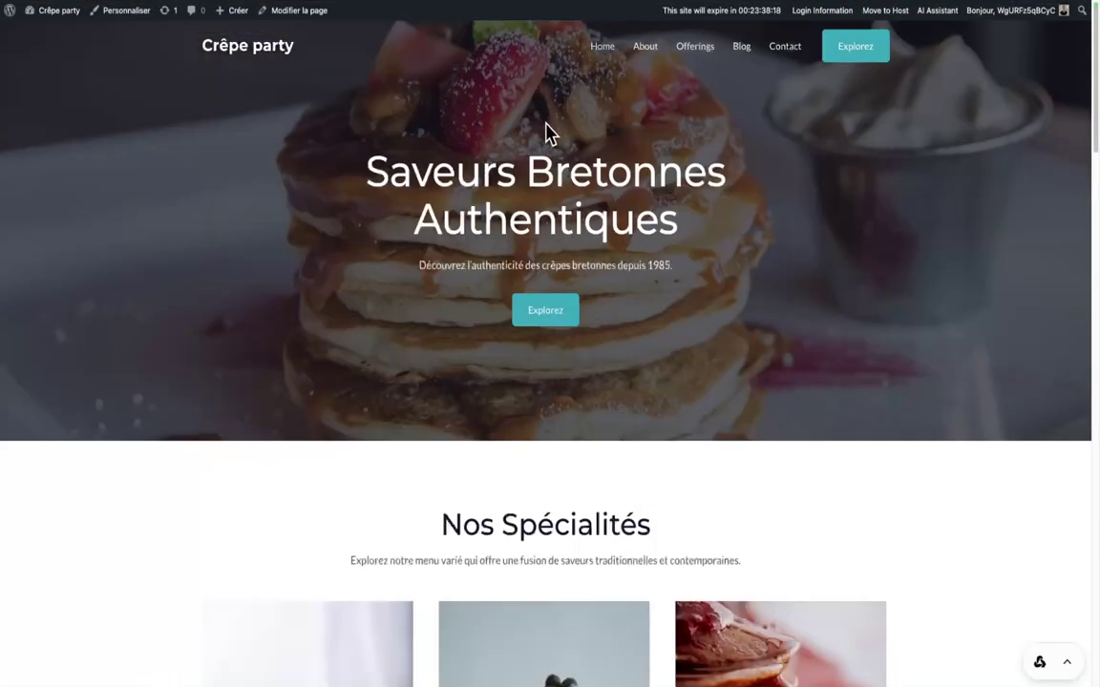
pyautogui.scroll(-3, 562, 182)
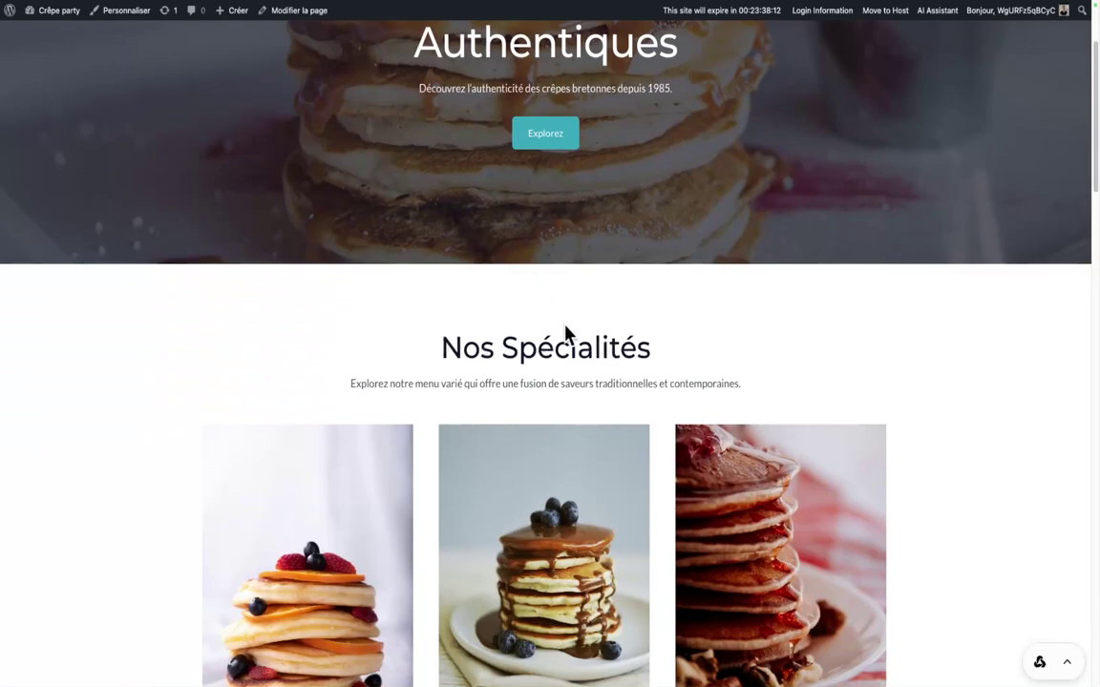
pyautogui.scroll(-1, 563, 325)
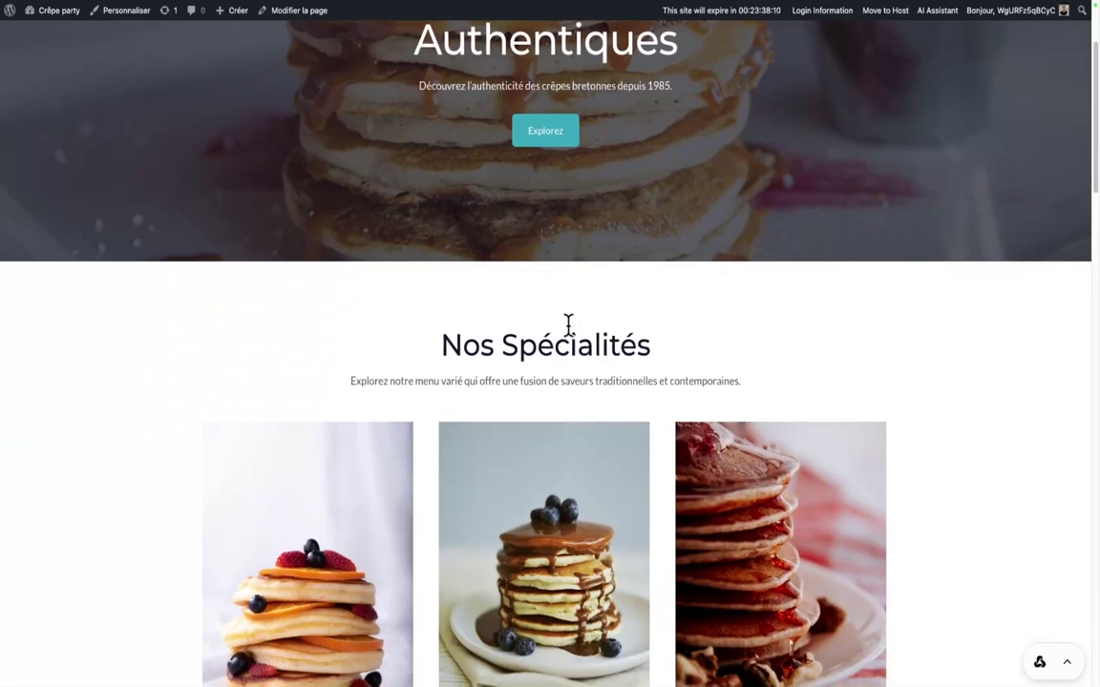
pyautogui.scroll(-2, 568, 325)
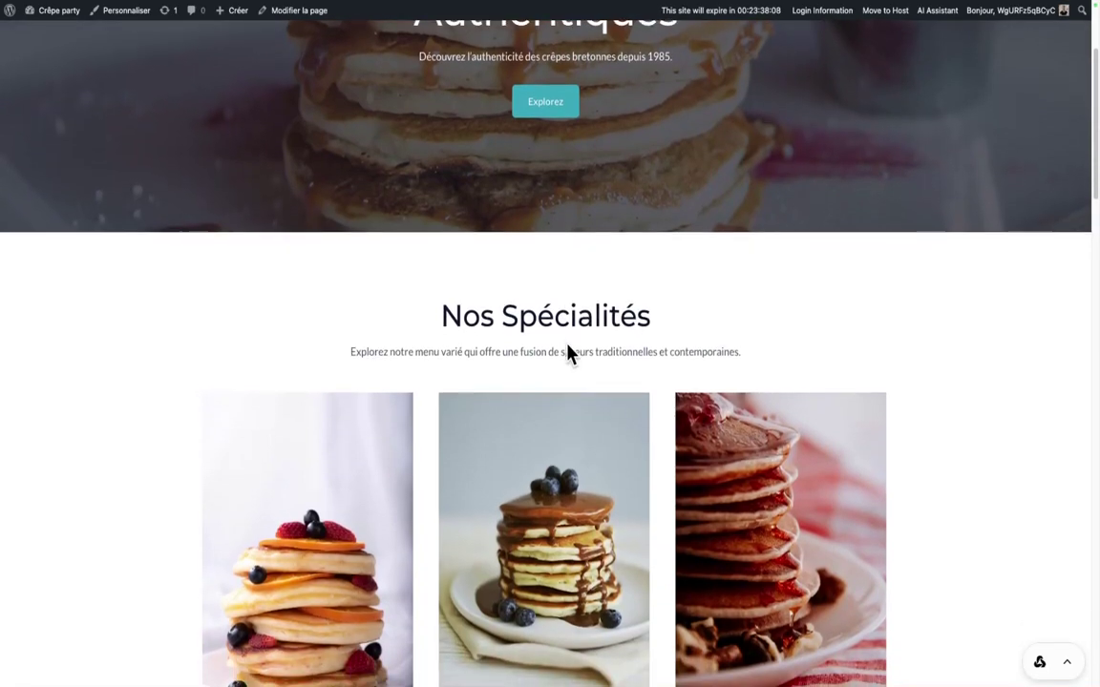
pyautogui.scroll(-3, 569, 353)
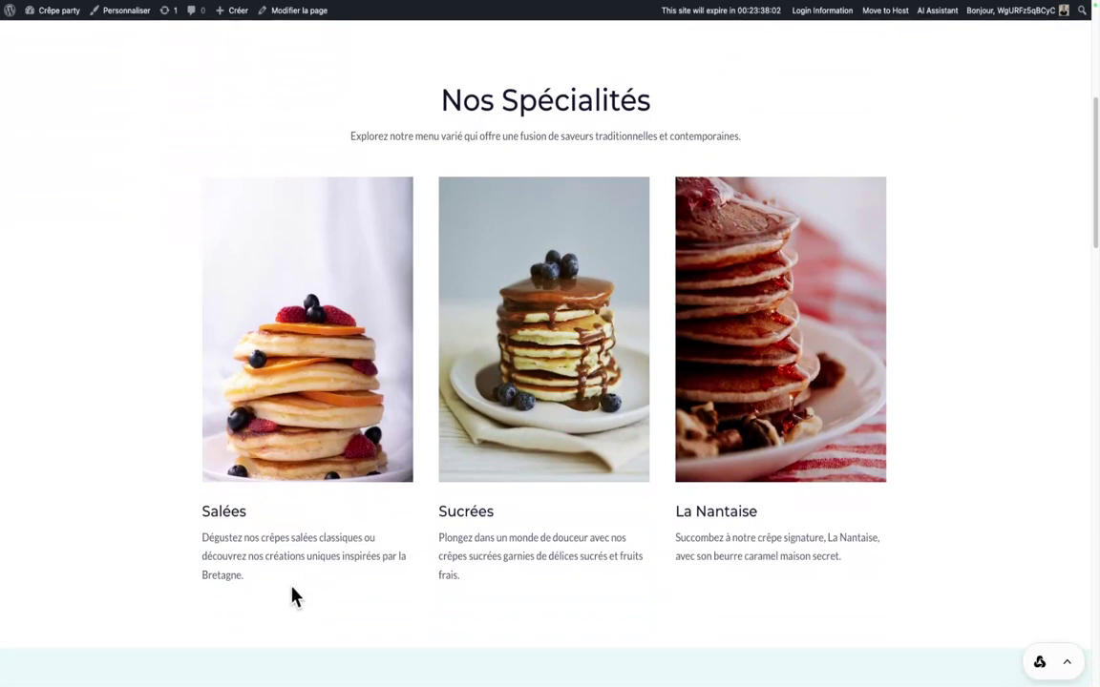
pyautogui.moveTo(262, 575); pyautogui.dragTo(220, 557)
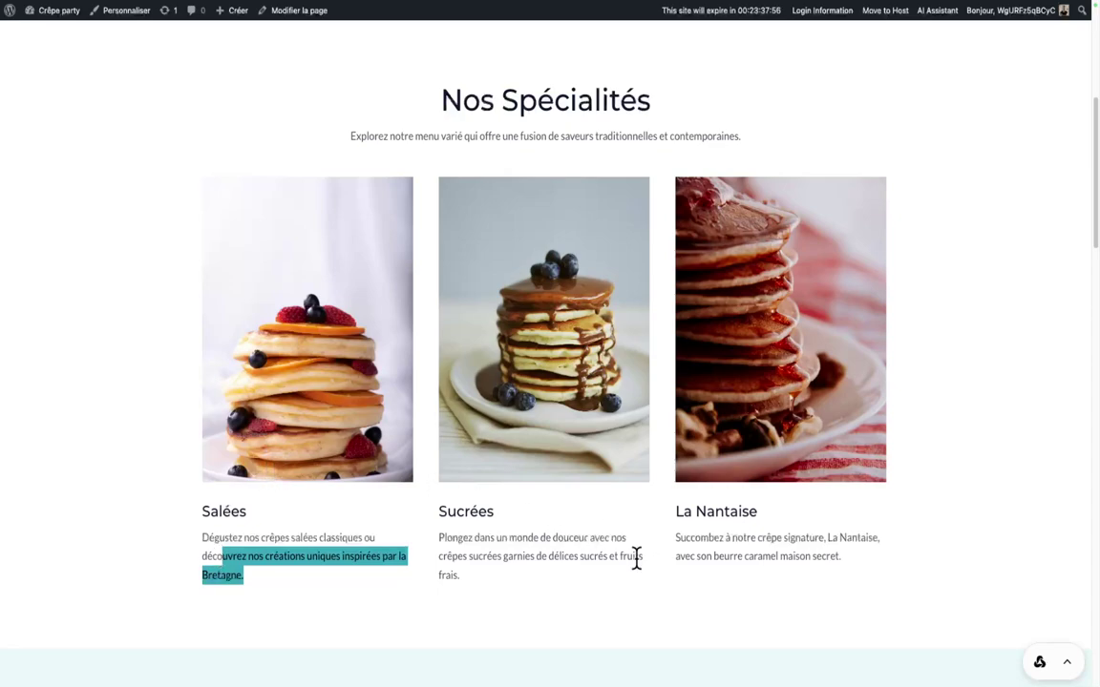
pyautogui.moveTo(759, 513); pyautogui.dragTo(688, 509)
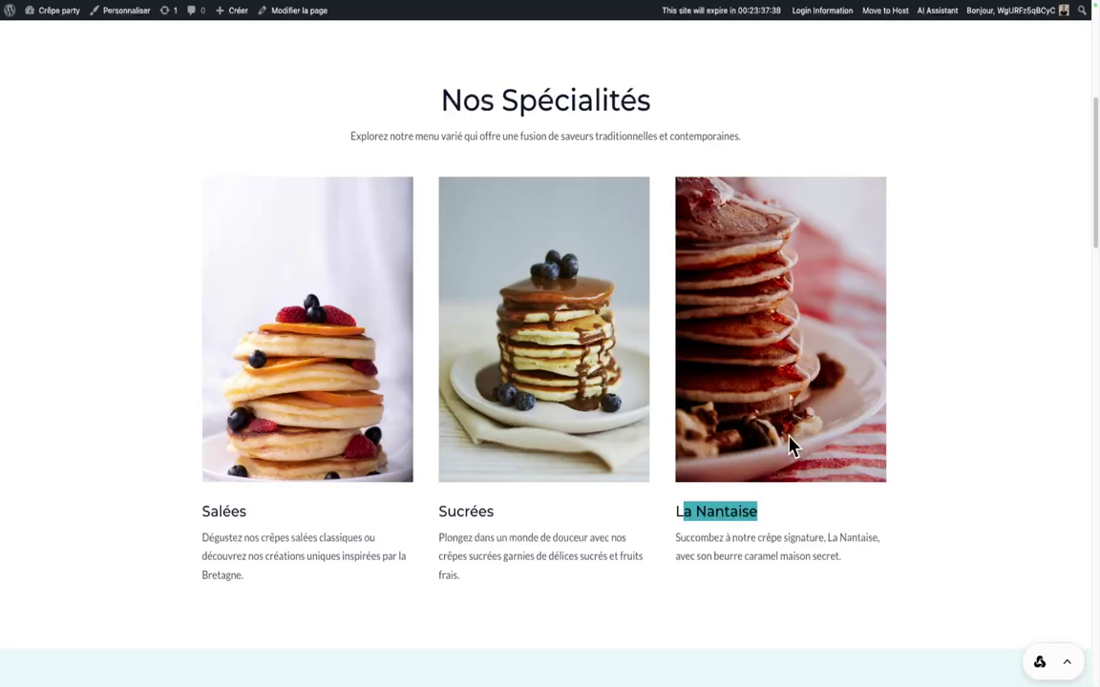
pyautogui.moveTo(714, 557); pyautogui.dragTo(839, 559)
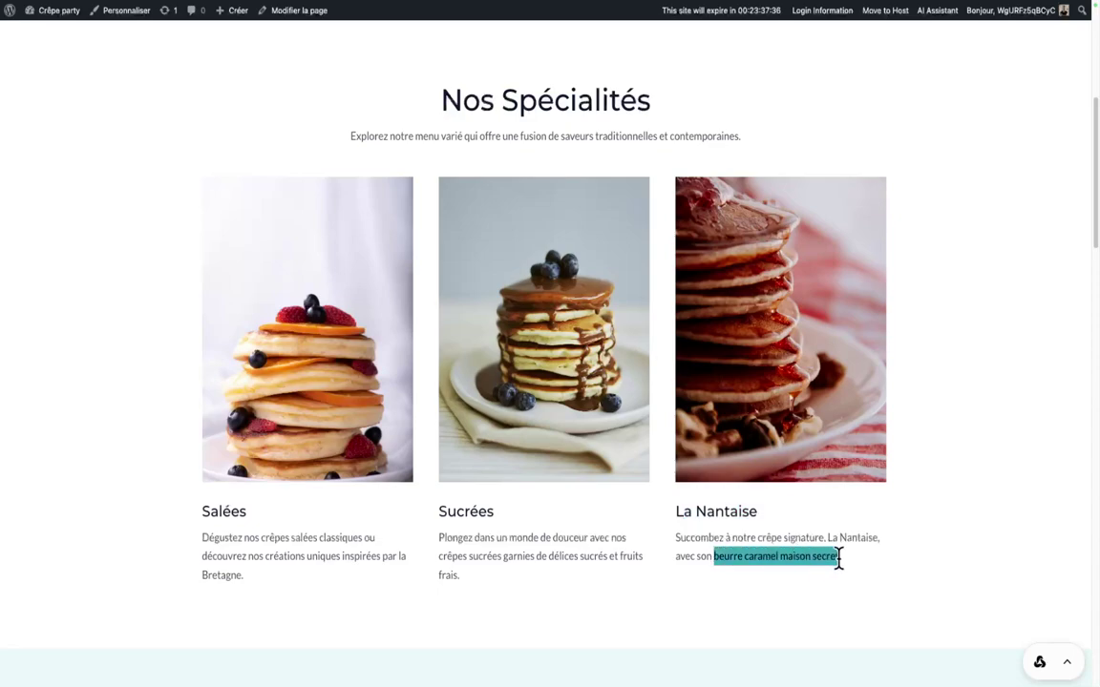
pyautogui.click(775, 608)
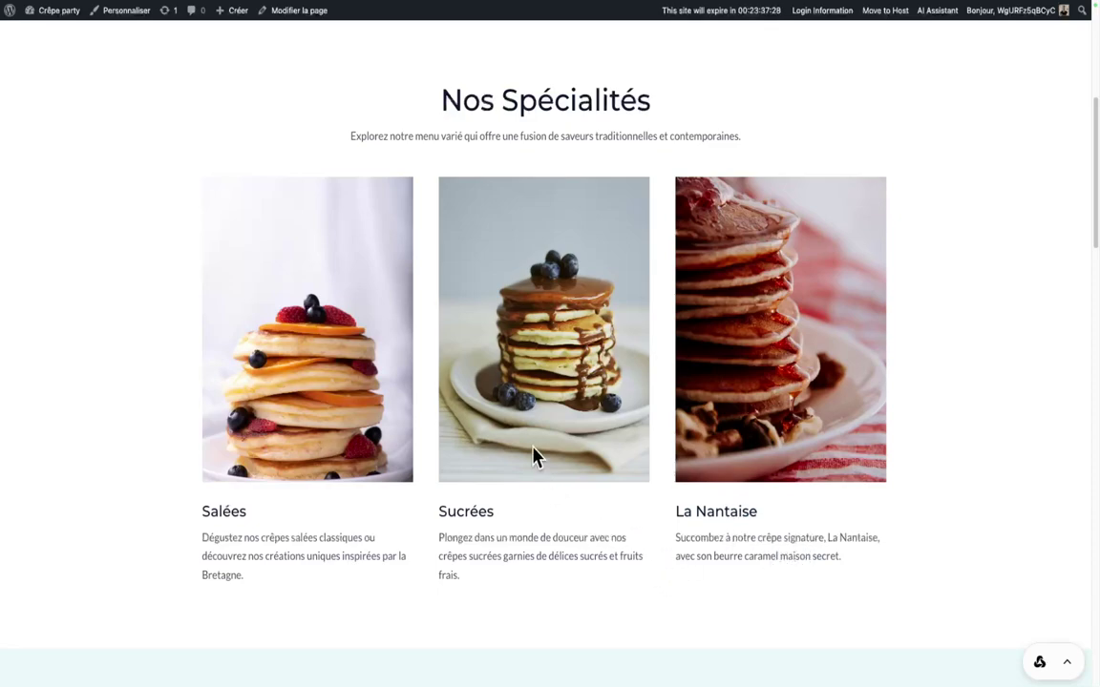
# Step: Open the full page behind the home page's Notre Histoire Familiale section and review its story, Nos Valeurs and Rejoignez-nous sections
pyautogui.scroll(-4, 533, 457)
pyautogui.scroll(-3, 533, 456)
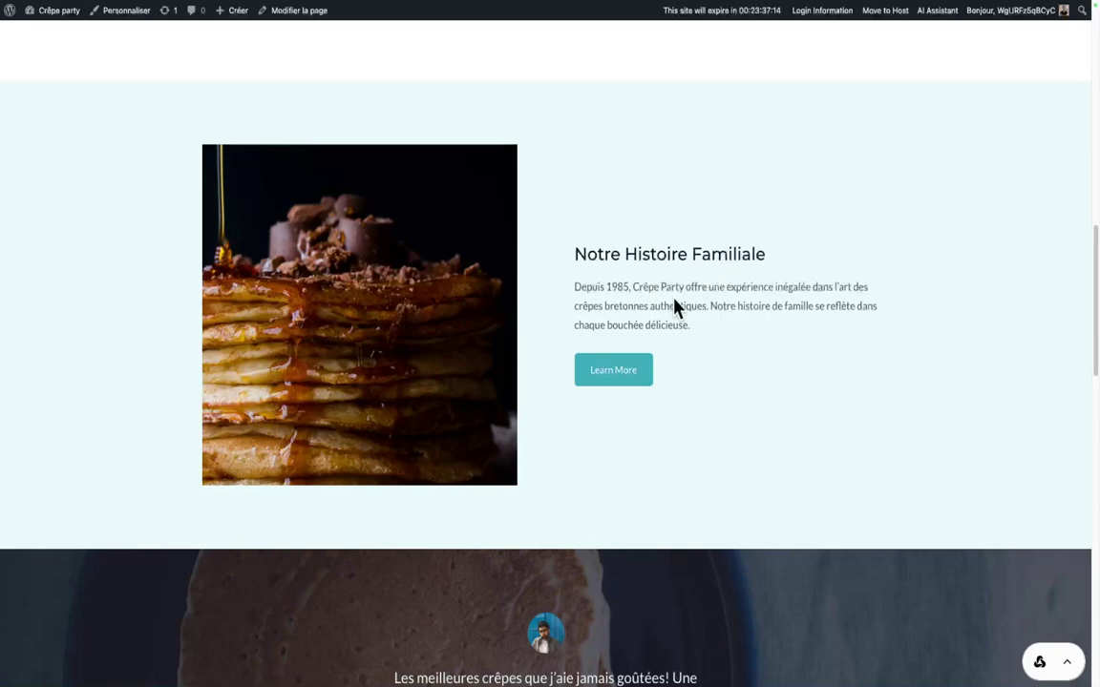
pyautogui.click(613, 381)
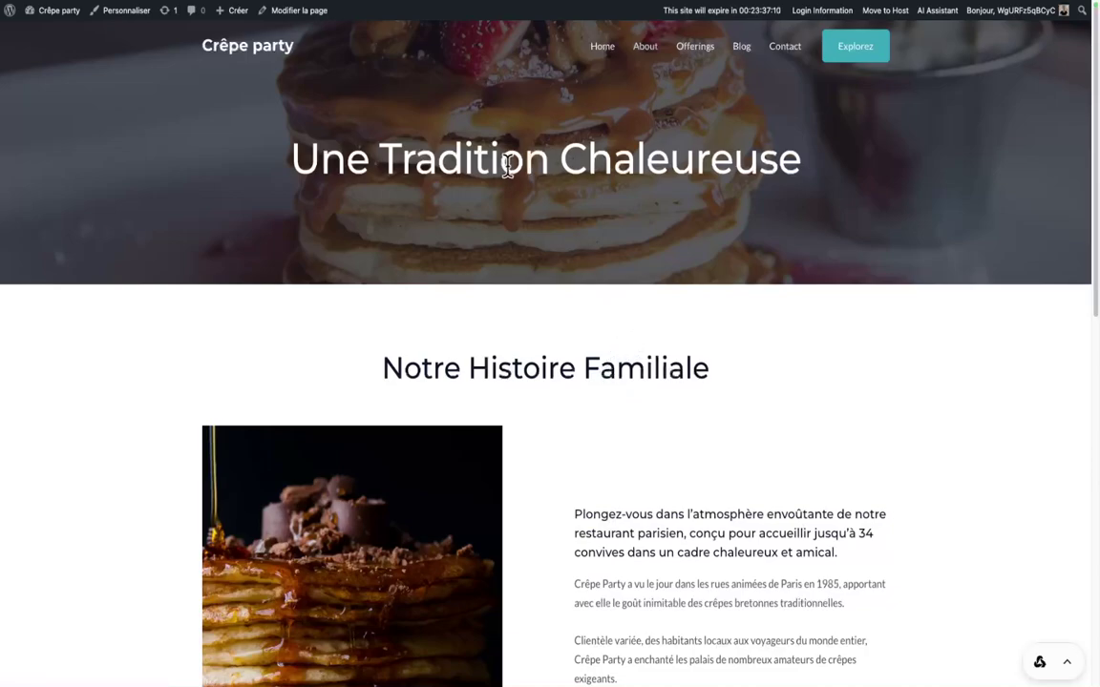
pyautogui.scroll(-3, 686, 330)
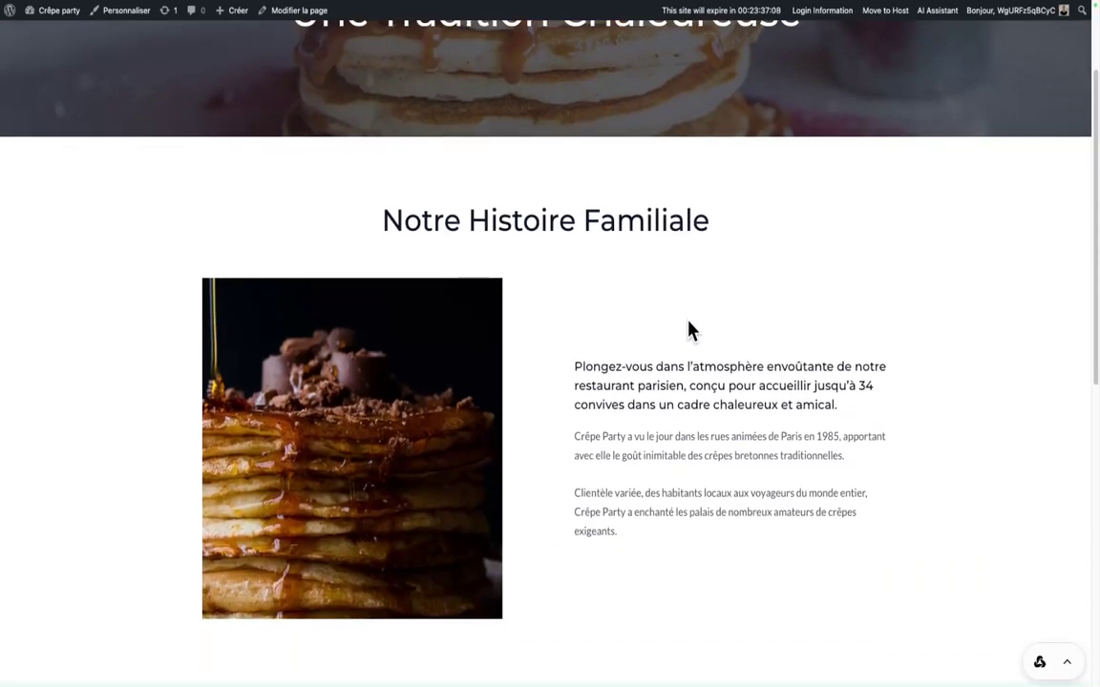
pyautogui.scroll(-1, 688, 329)
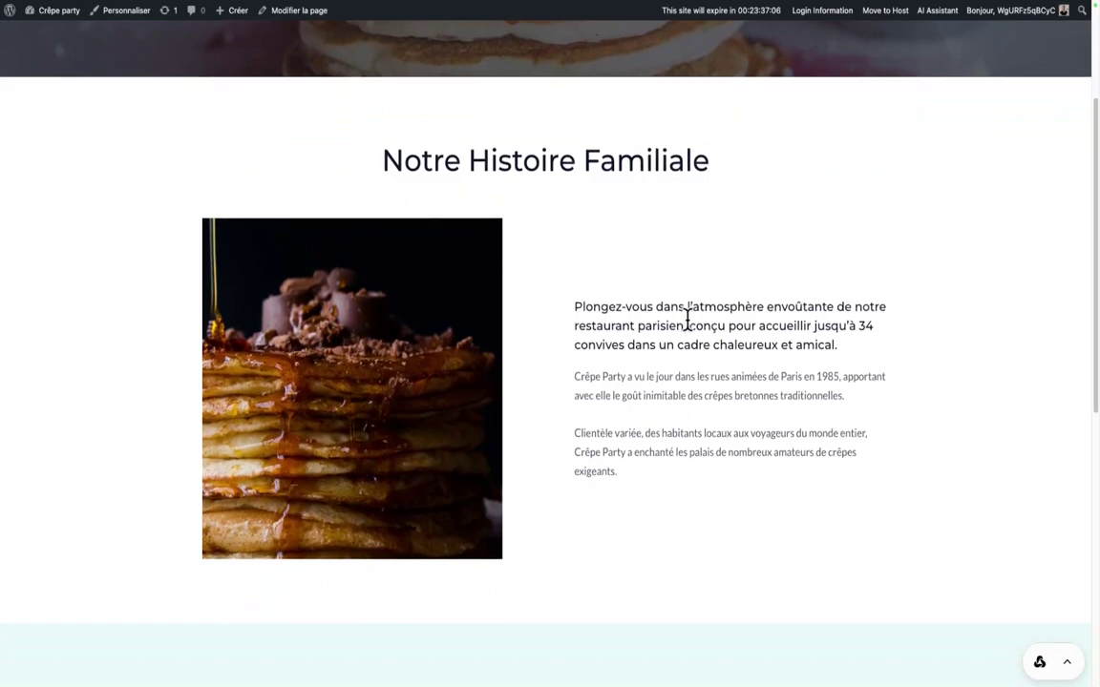
pyautogui.scroll(-6, 687, 325)
pyautogui.scroll(-2, 688, 328)
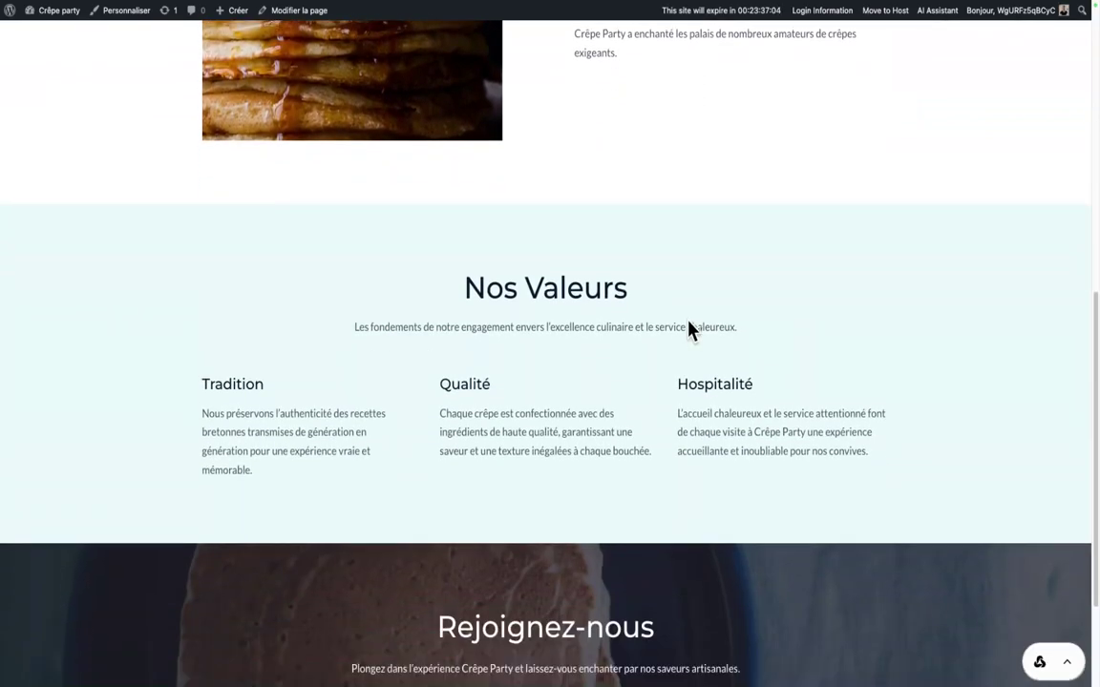
pyautogui.scroll(-3, 689, 330)
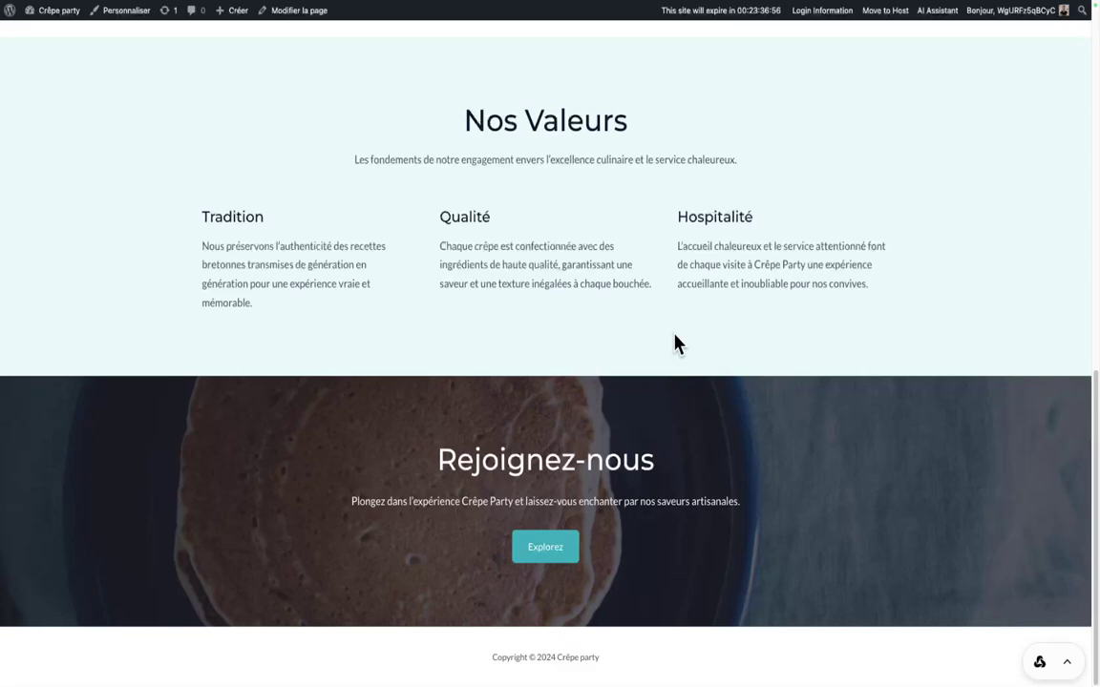
pyautogui.scroll(15, 700, 358)
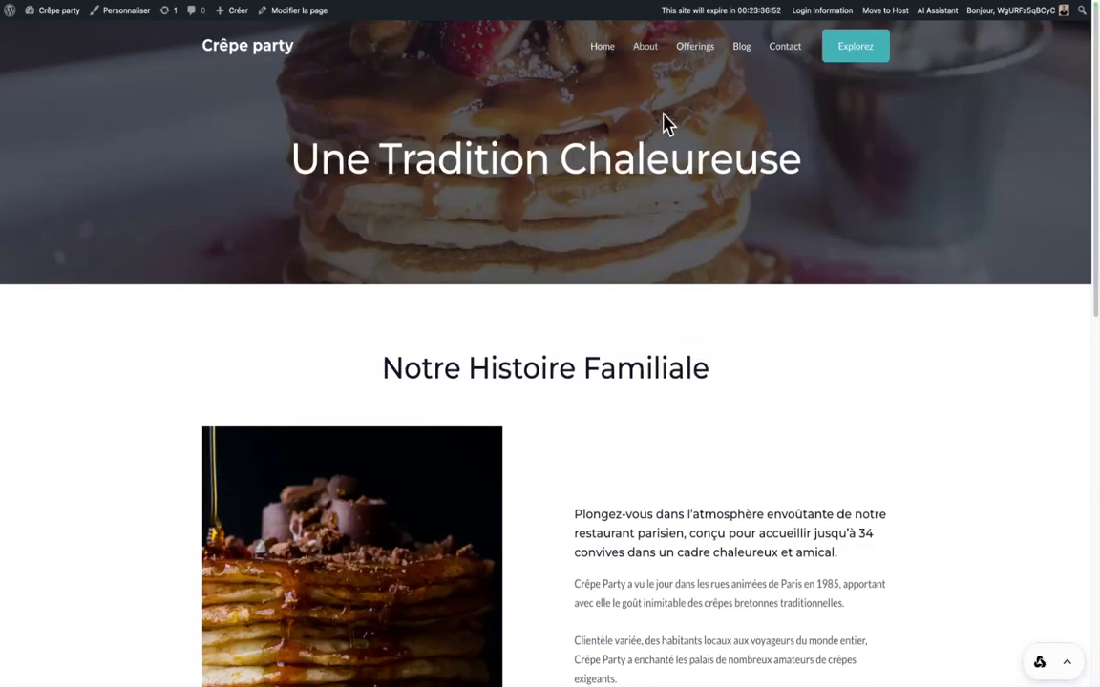
# Step: Go back to the home page and review the customer testimonial, the Pour les Amateurs de Crêpes section and the closing Rejoignez-nous banner
pyautogui.click(603, 49)
pyautogui.scroll(-15, 675, 385)
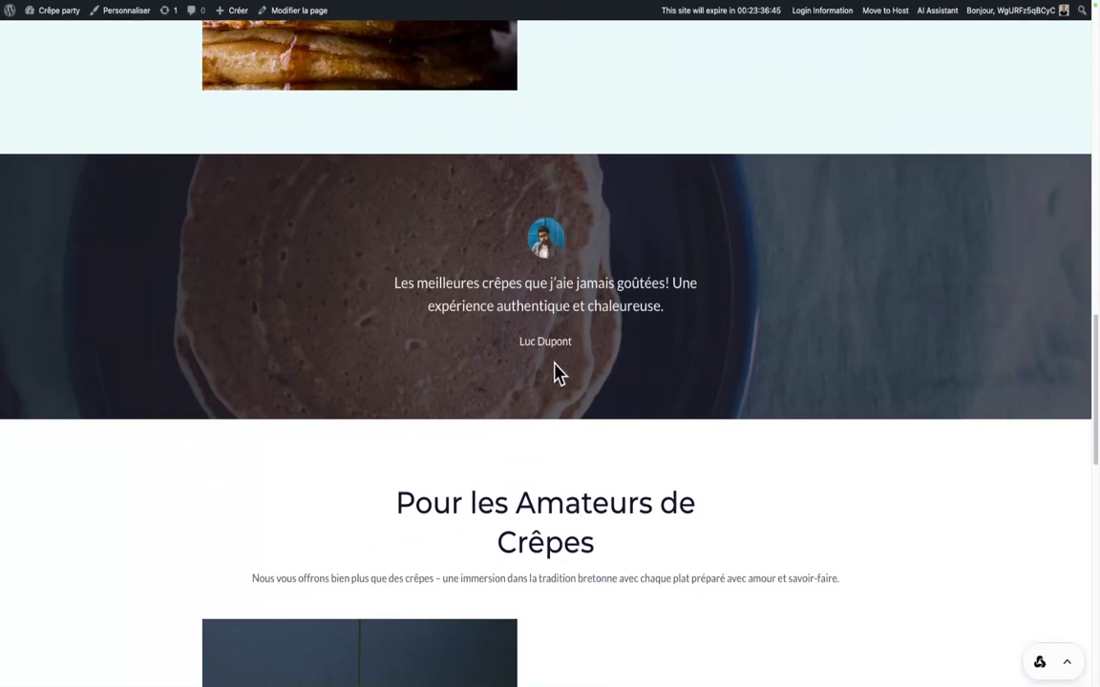
pyautogui.moveTo(577, 361); pyautogui.dragTo(512, 361)
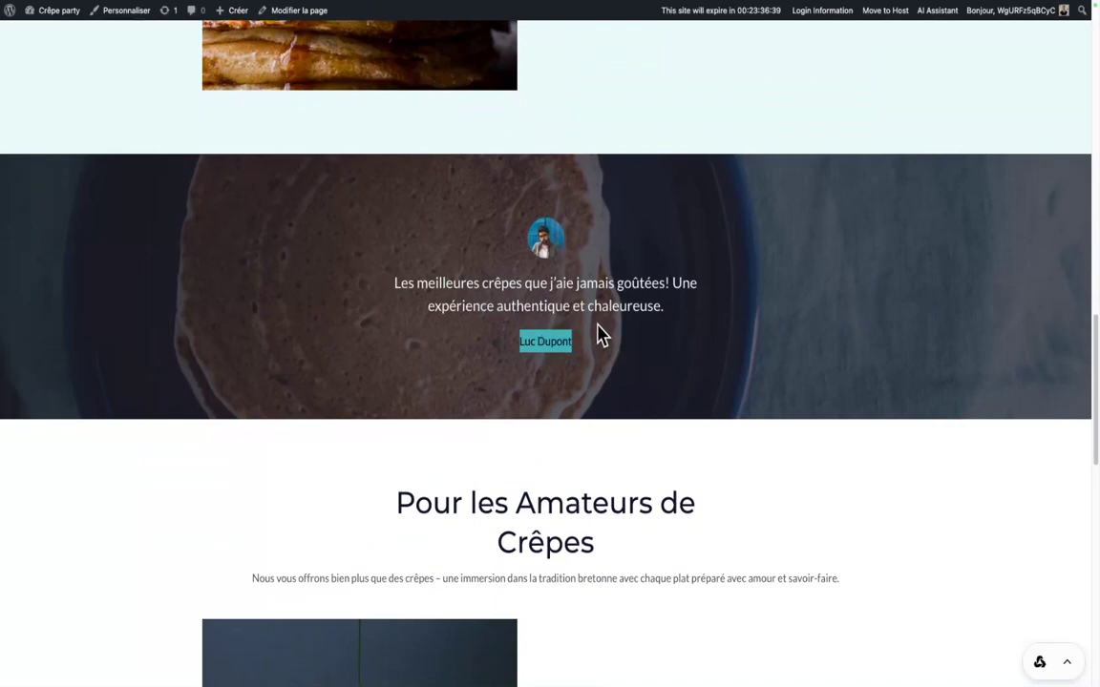
pyautogui.scroll(-5, 602, 385)
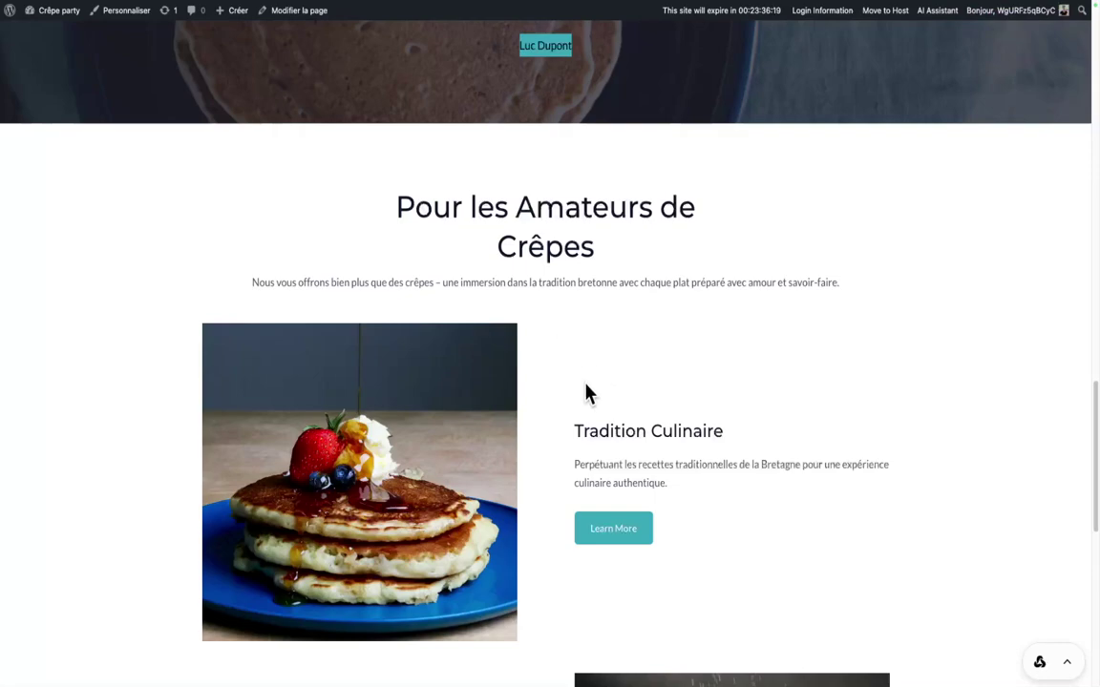
pyautogui.scroll(-5, 584, 392)
pyautogui.scroll(-3, 585, 389)
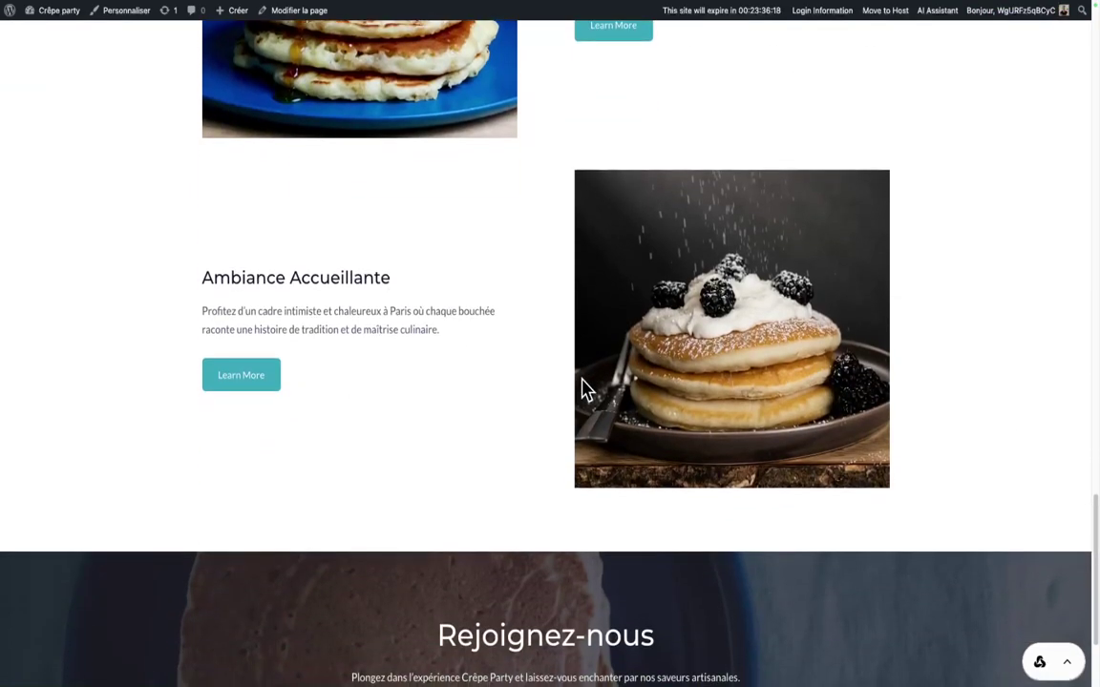
pyautogui.scroll(-2, 583, 388)
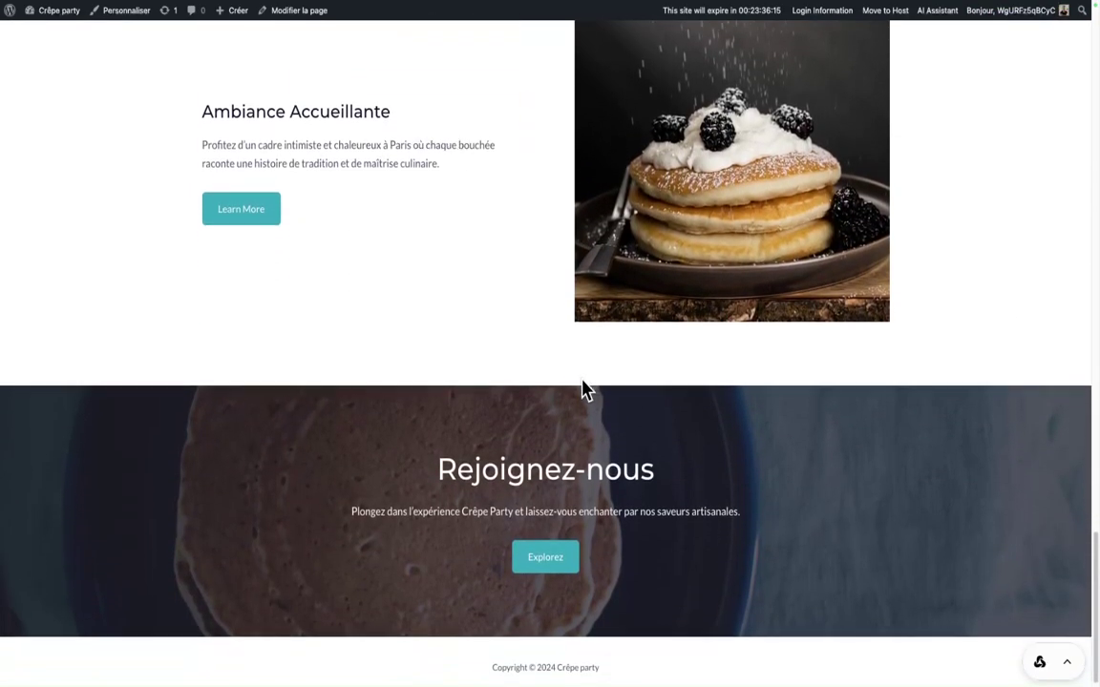
# Step: Open the Blog page and look over its three article previews and the banner below them
pyautogui.scroll(20, 582, 387)
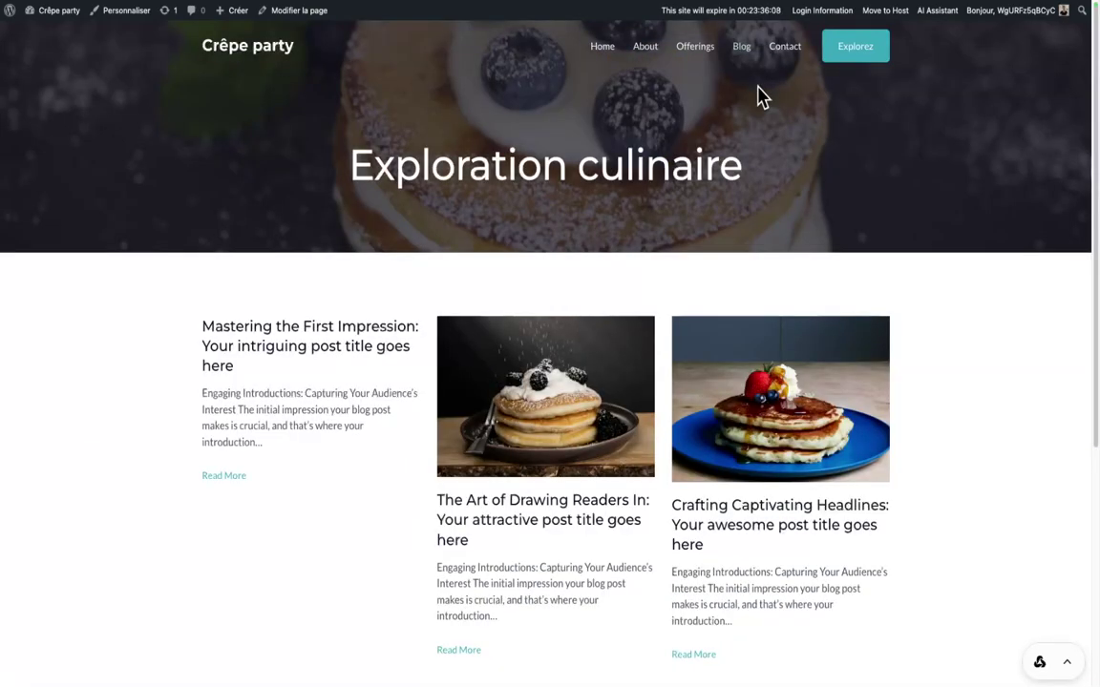
pyautogui.scroll(-3, 703, 227)
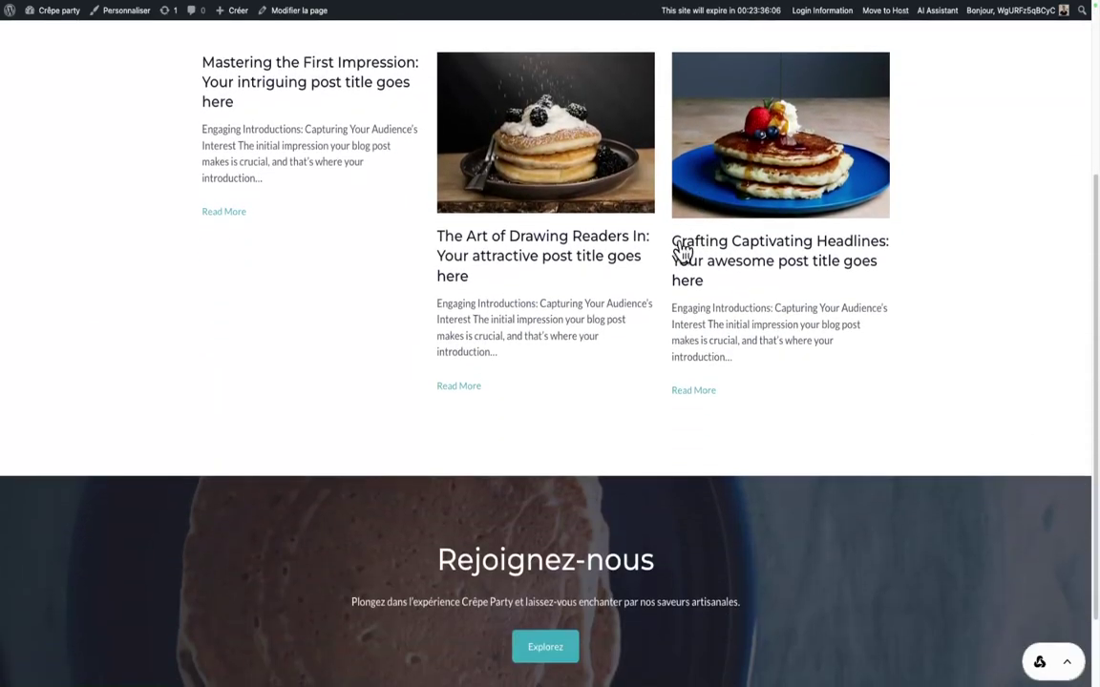
pyautogui.scroll(3, 649, 256)
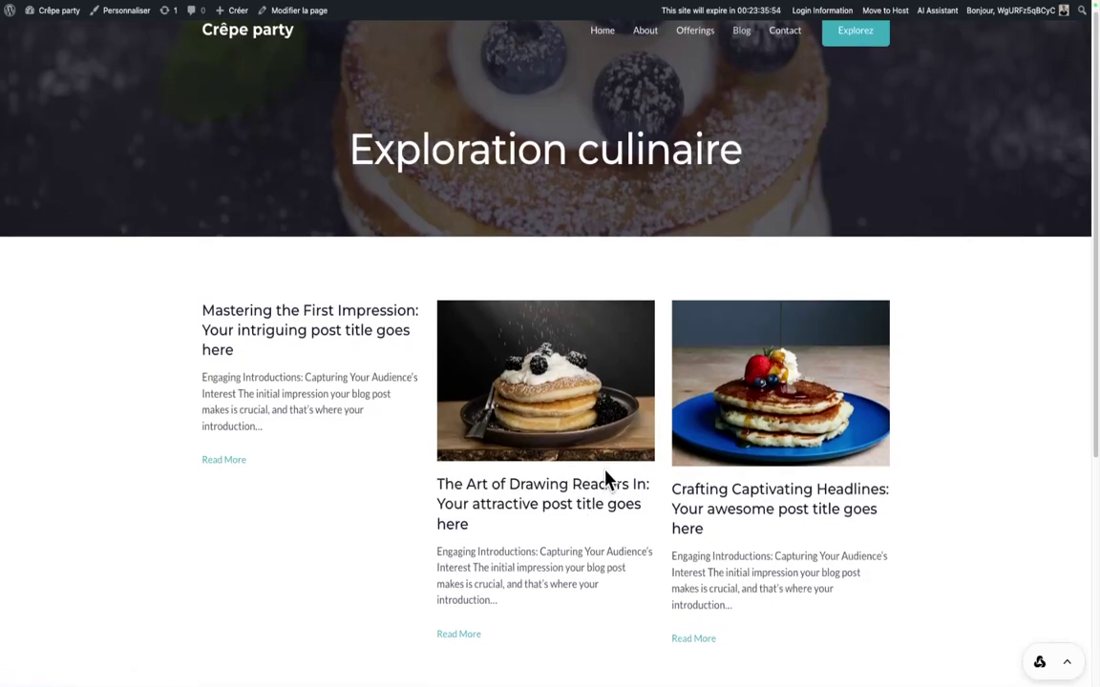
pyautogui.scroll(-3, 605, 480)
pyautogui.scroll(3, 592, 472)
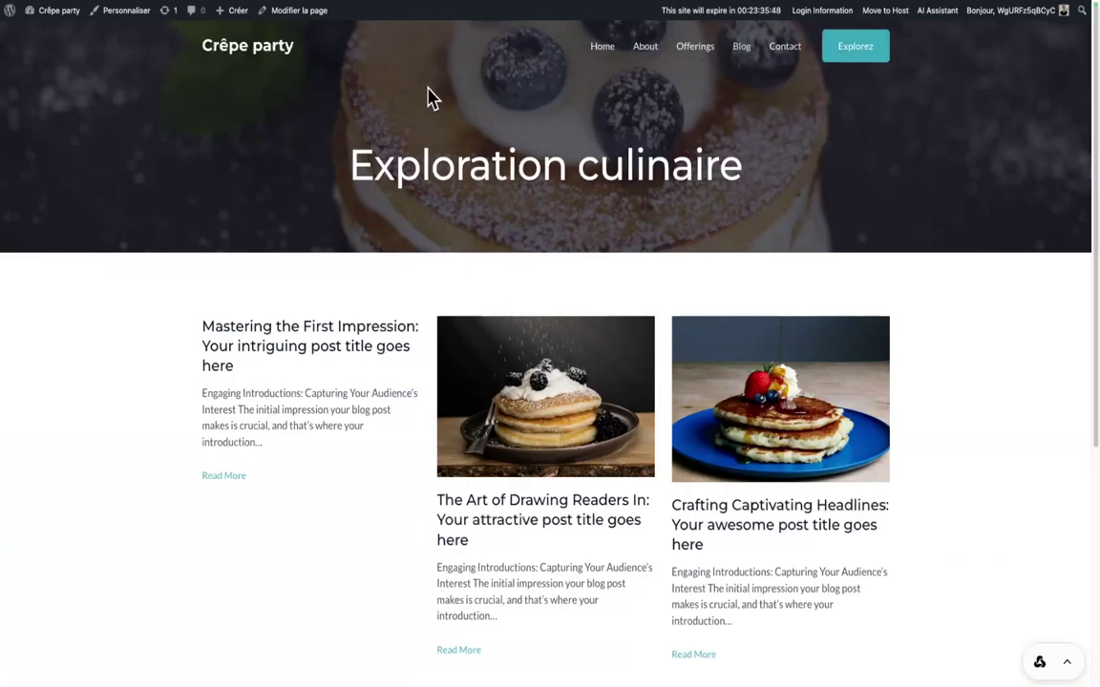
# Step: In the WordPress menu settings, rename the Home item of Main Menu to "Home page" and save the menu
pyautogui.moveTo(65, 17)
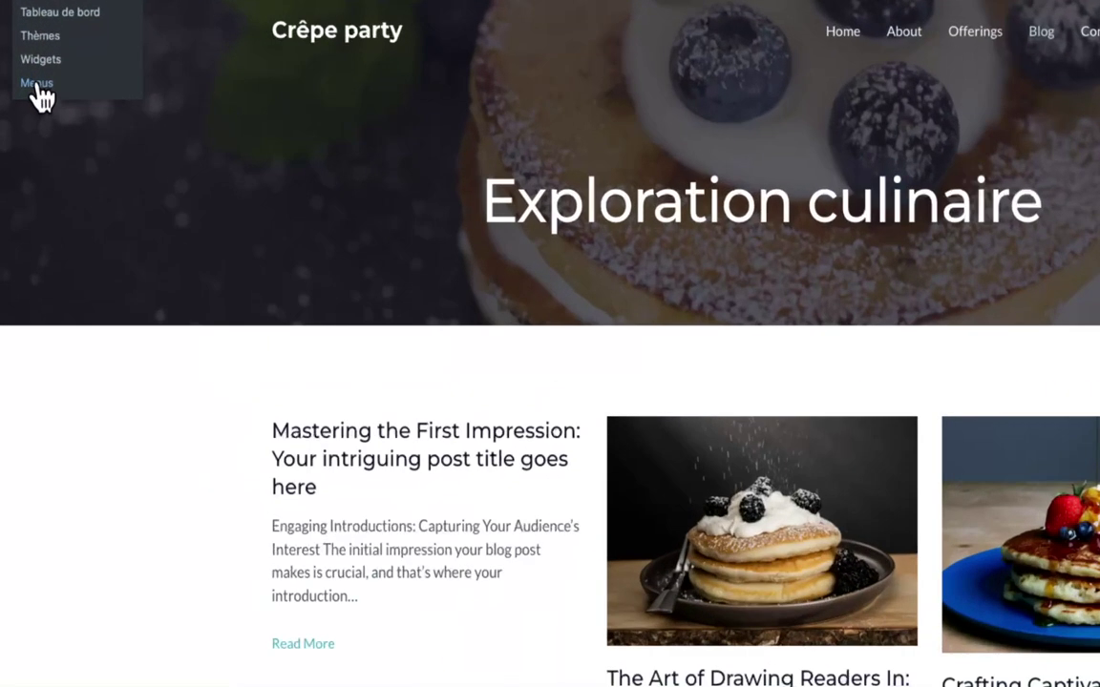
pyautogui.click(36, 84)
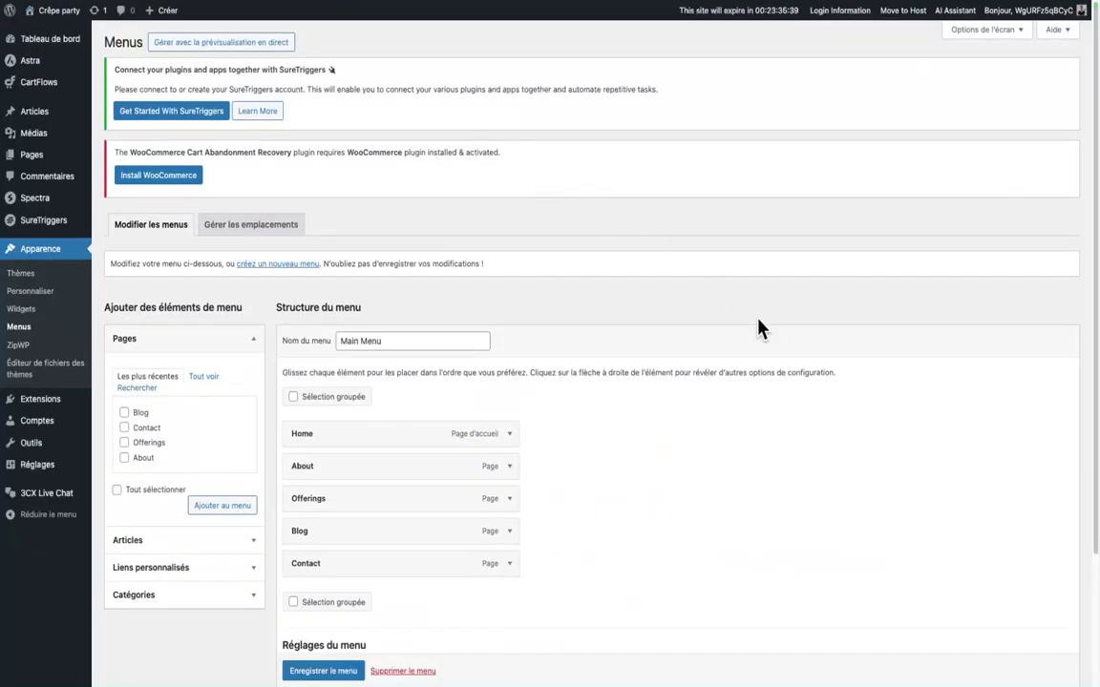
pyautogui.click(509, 435)
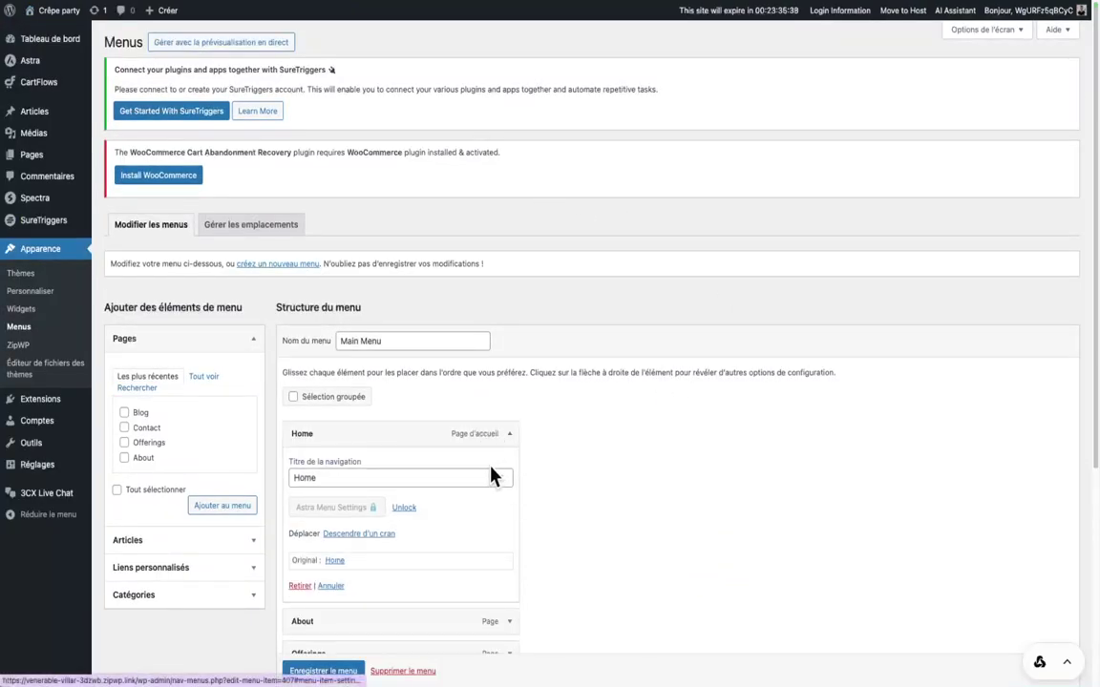
pyautogui.click(451, 478)
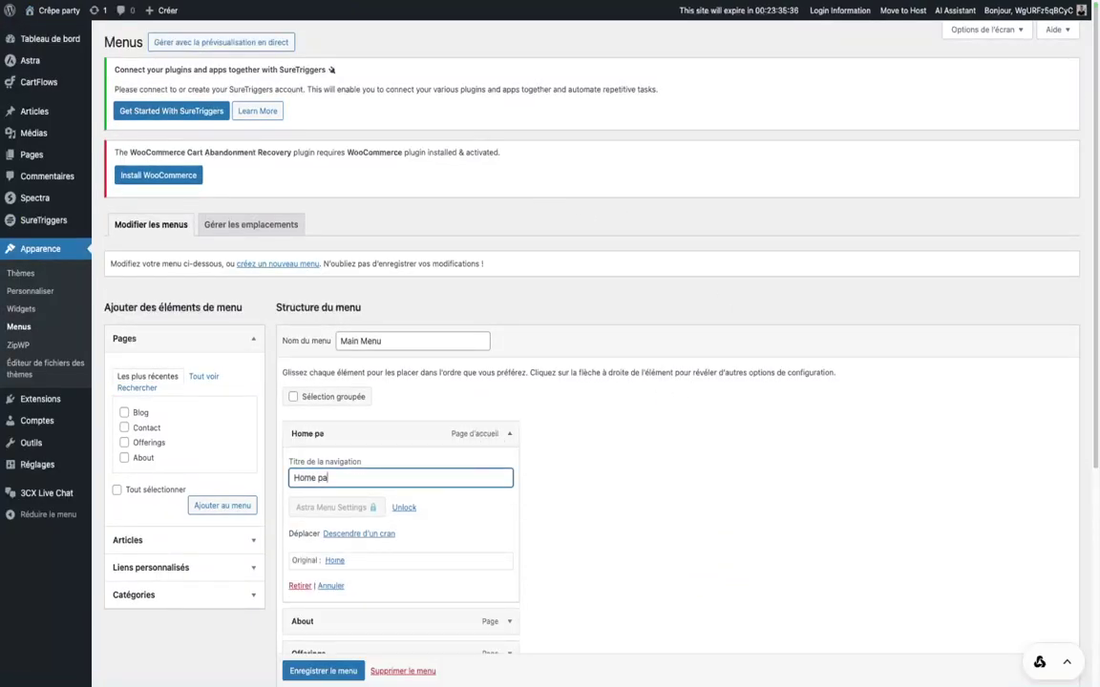
pyautogui.click(310, 671)
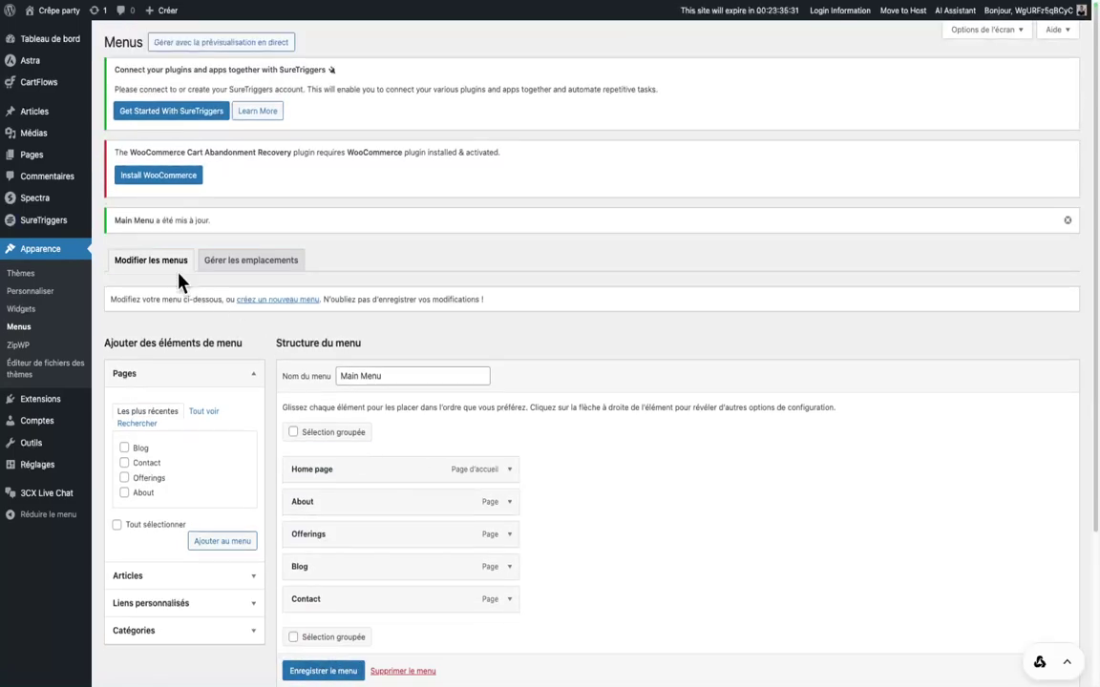
# Step: In the WordPress pages list, rename the About page to "A propos", clear its slug and update the page
pyautogui.click(40, 162)
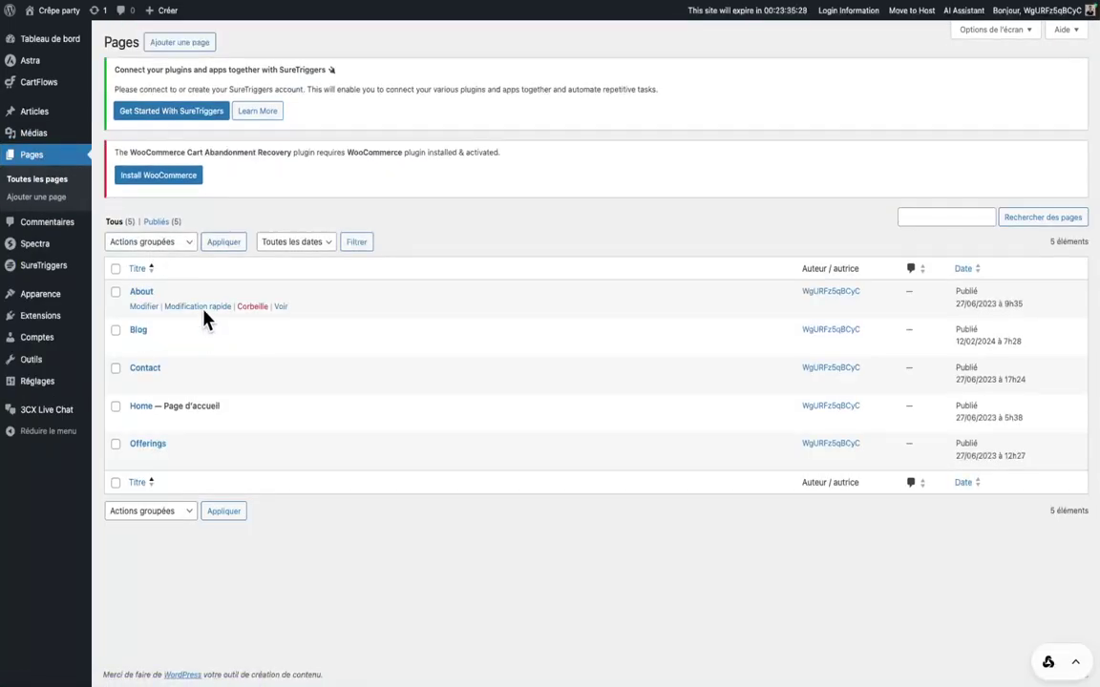
pyautogui.click(187, 307)
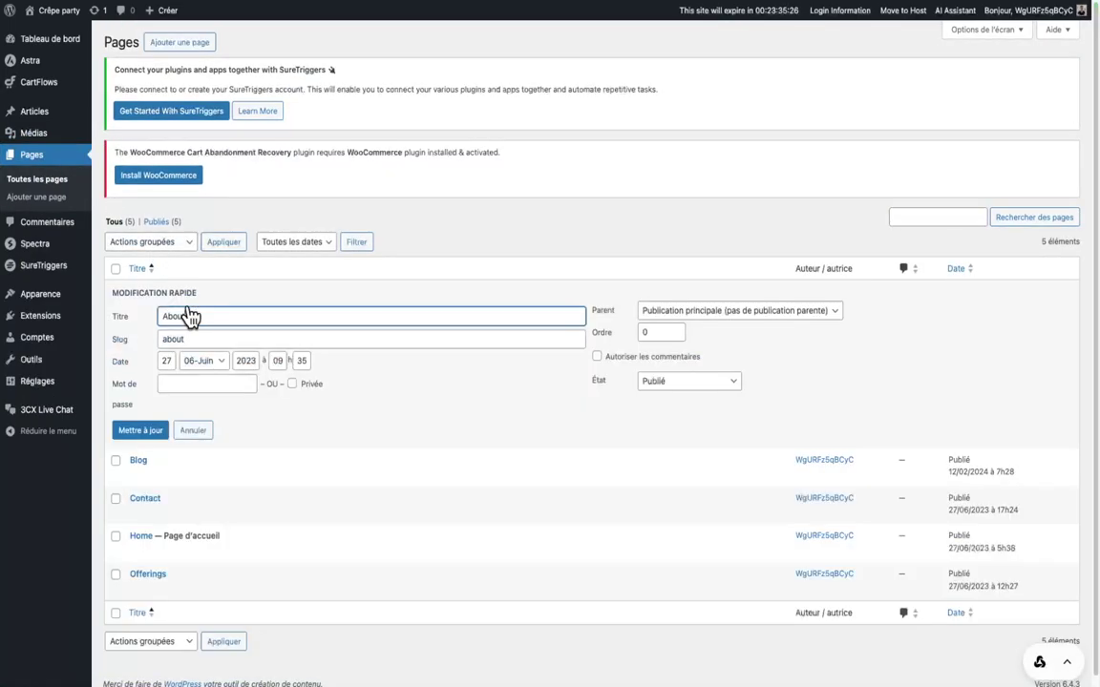
pyautogui.moveTo(55, 322)
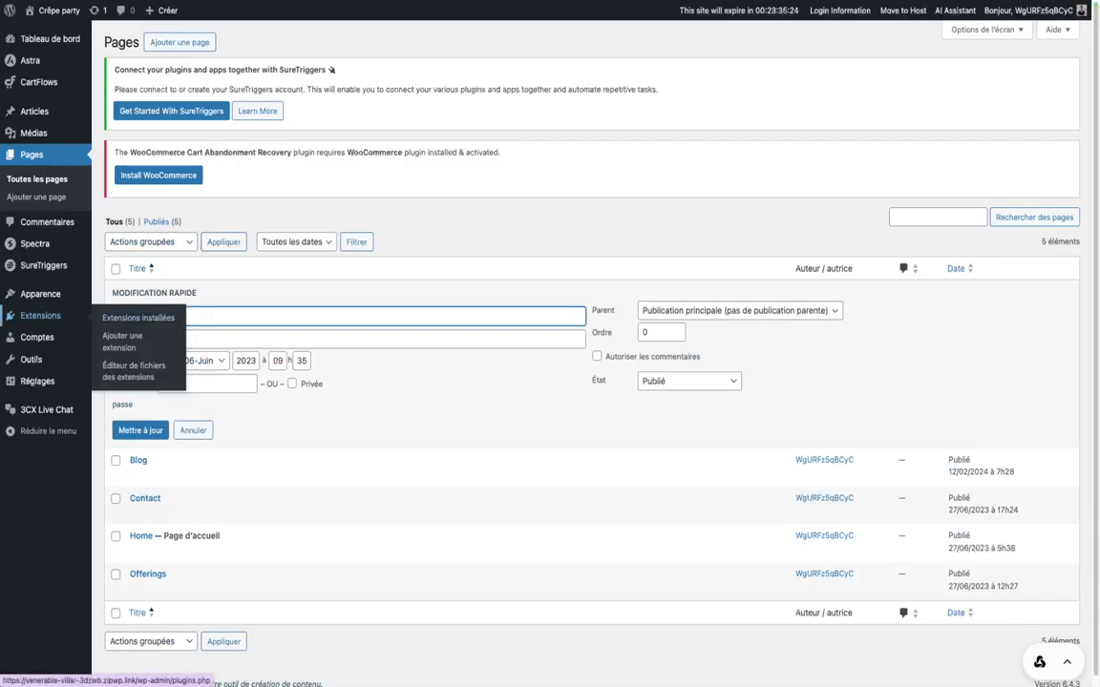
pyautogui.write('A propos')
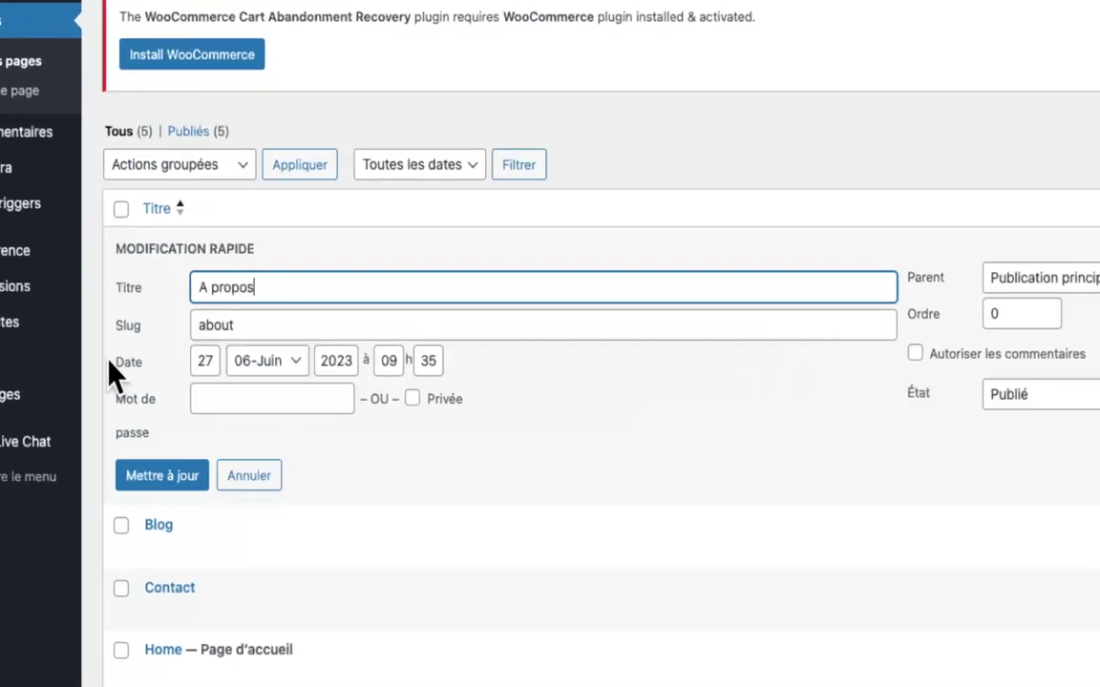
pyautogui.moveTo(261, 319); pyautogui.dragTo(127, 334)
pyautogui.press('BackSpace')
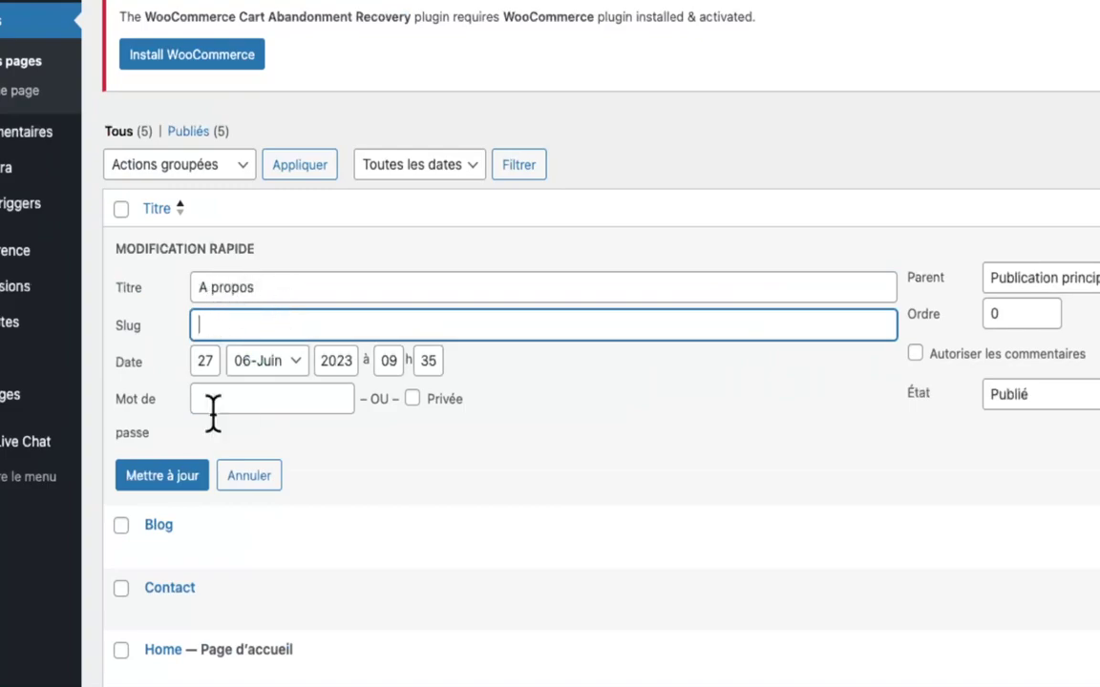
pyautogui.click(168, 477)
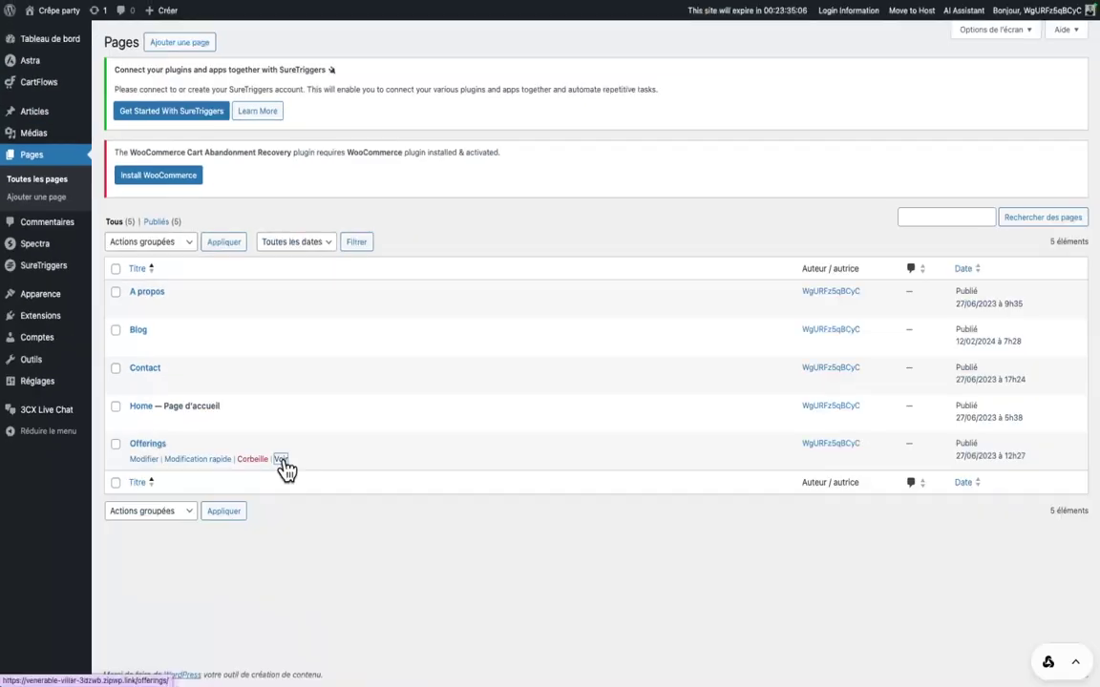
# Step: View the Offerings page on the live site and look over its crêpe specialities
pyautogui.click(282, 461)
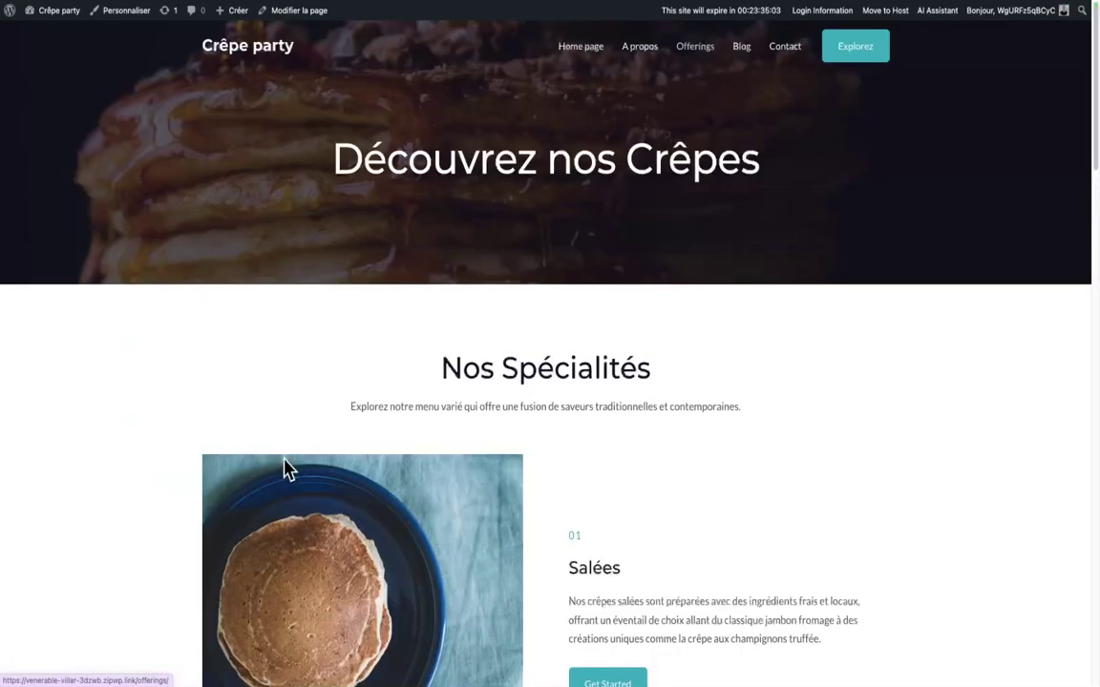
pyautogui.scroll(-7, 284, 467)
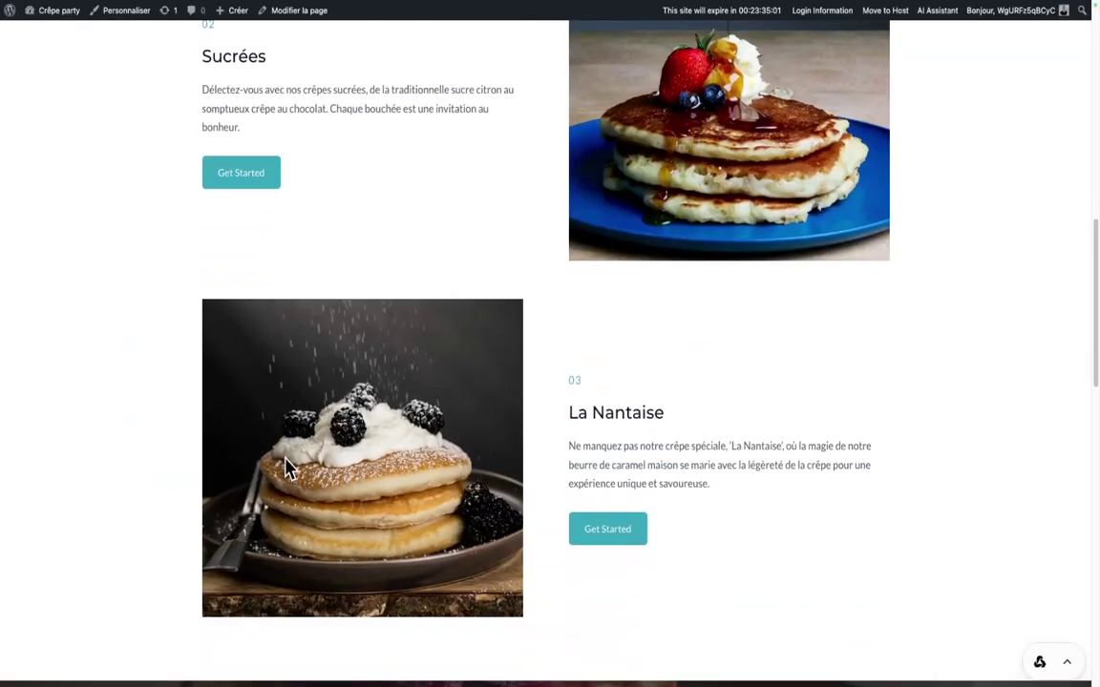
pyautogui.scroll(10, 287, 467)
# Step: Back in the pages list, retitle the Offerings page "Nos formules", clear its slug, update it and check the regenerated slug
pyautogui.moveTo(57, 13)
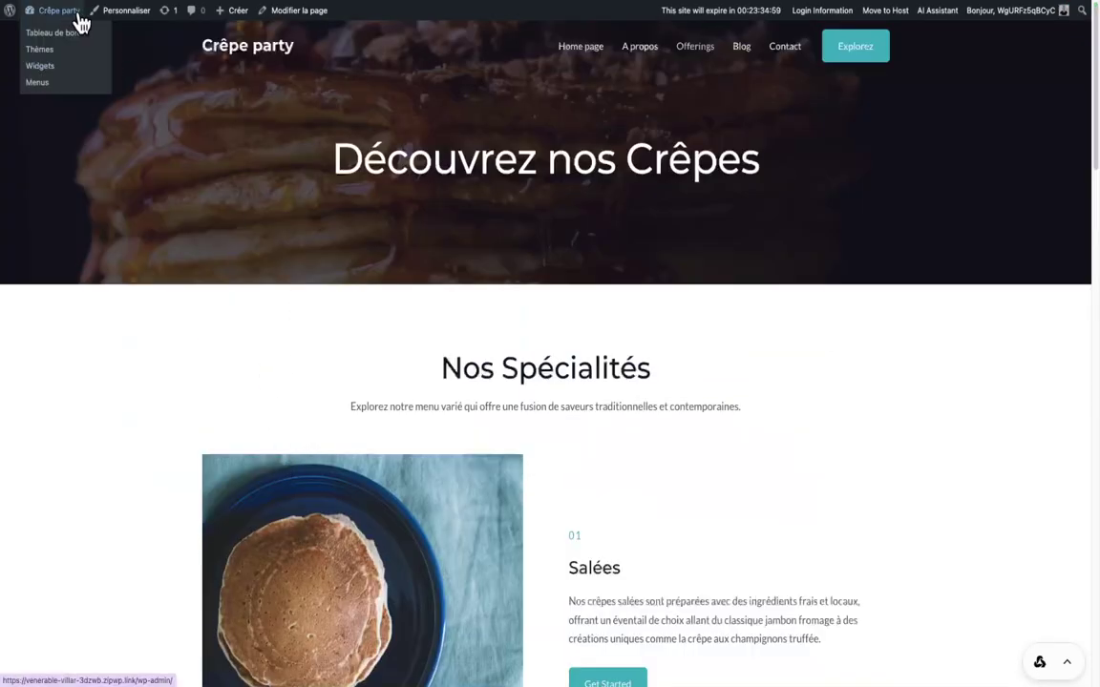
pyautogui.click(54, 84)
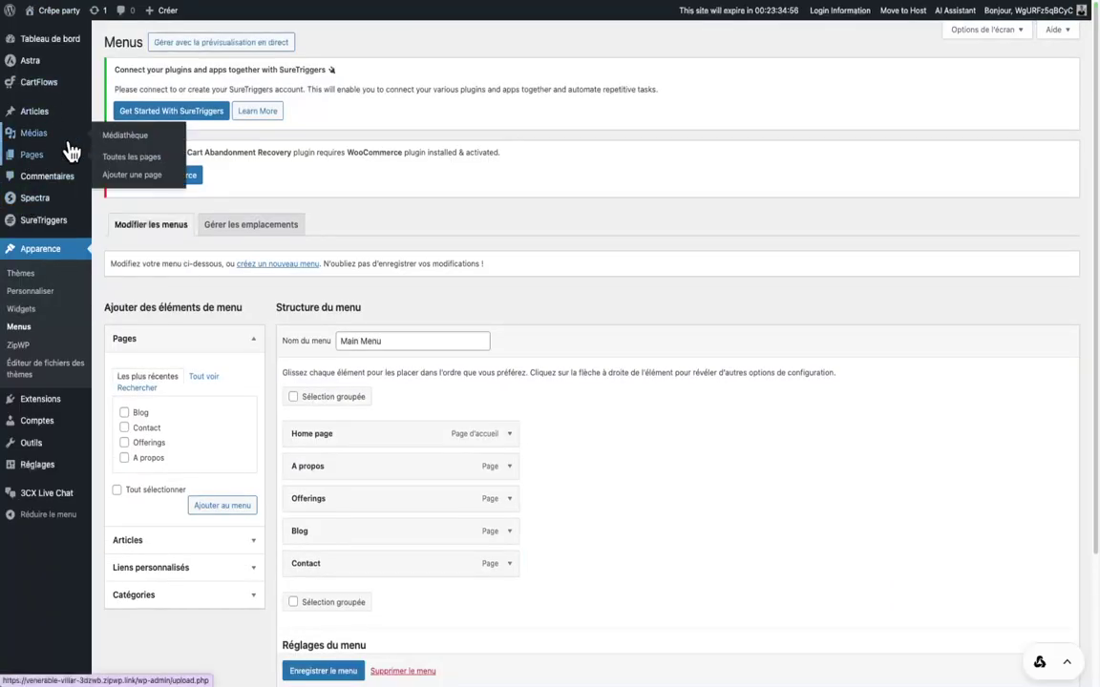
pyautogui.click(71, 153)
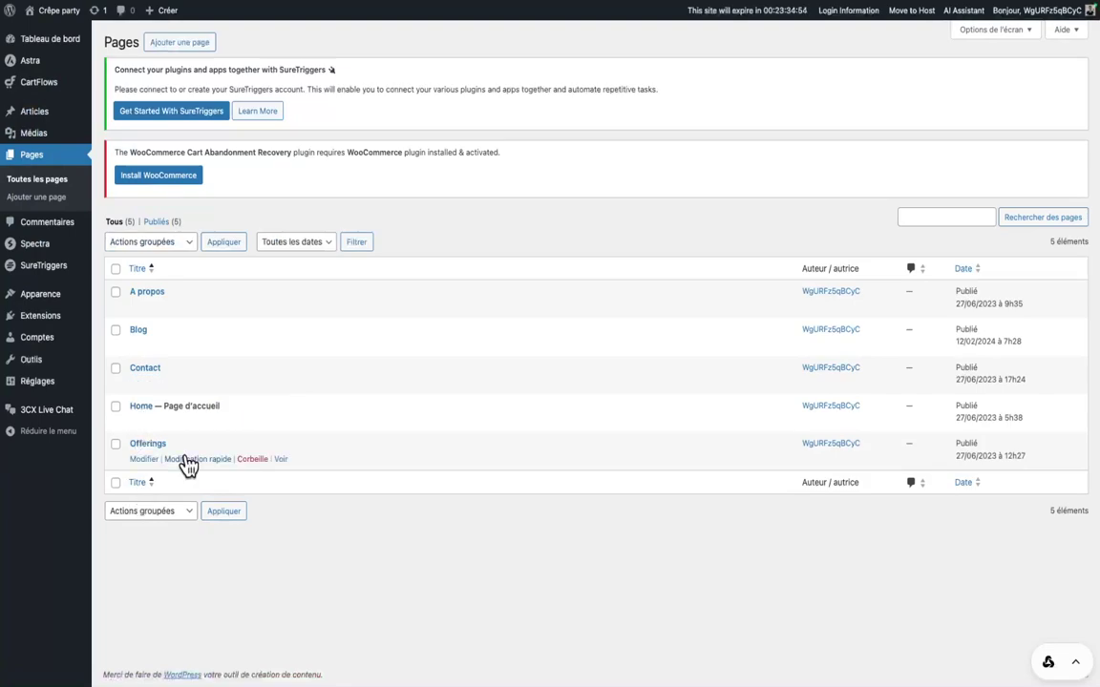
pyautogui.click(185, 460)
pyautogui.moveTo(222, 466); pyautogui.dragTo(89, 450)
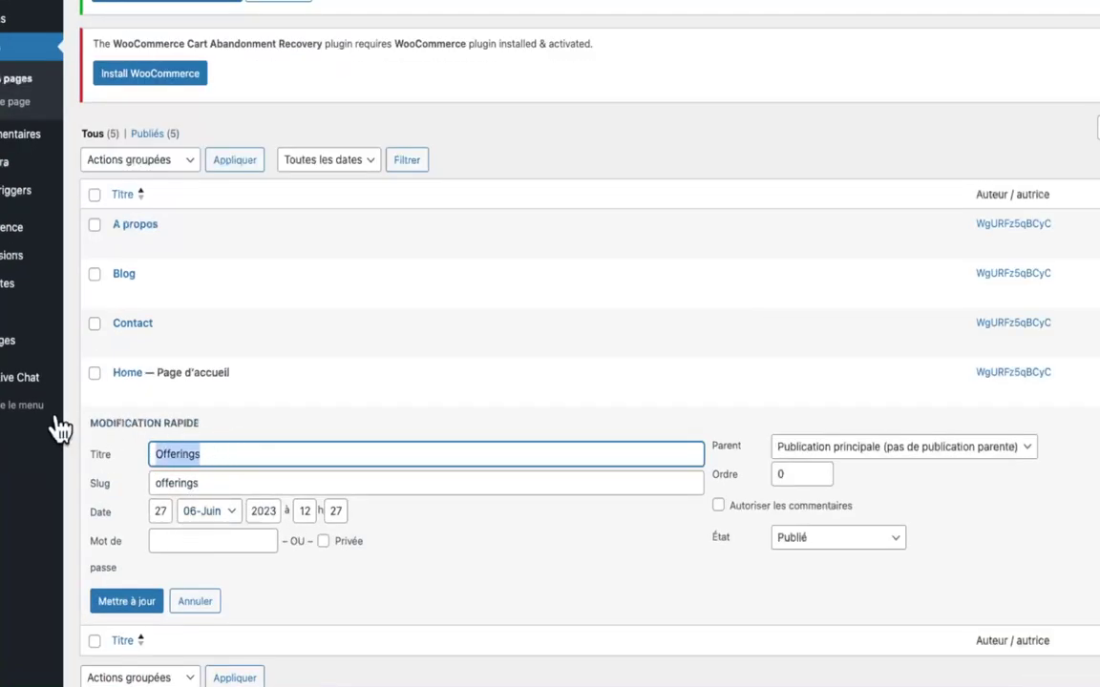
pyautogui.write('Nos formules')
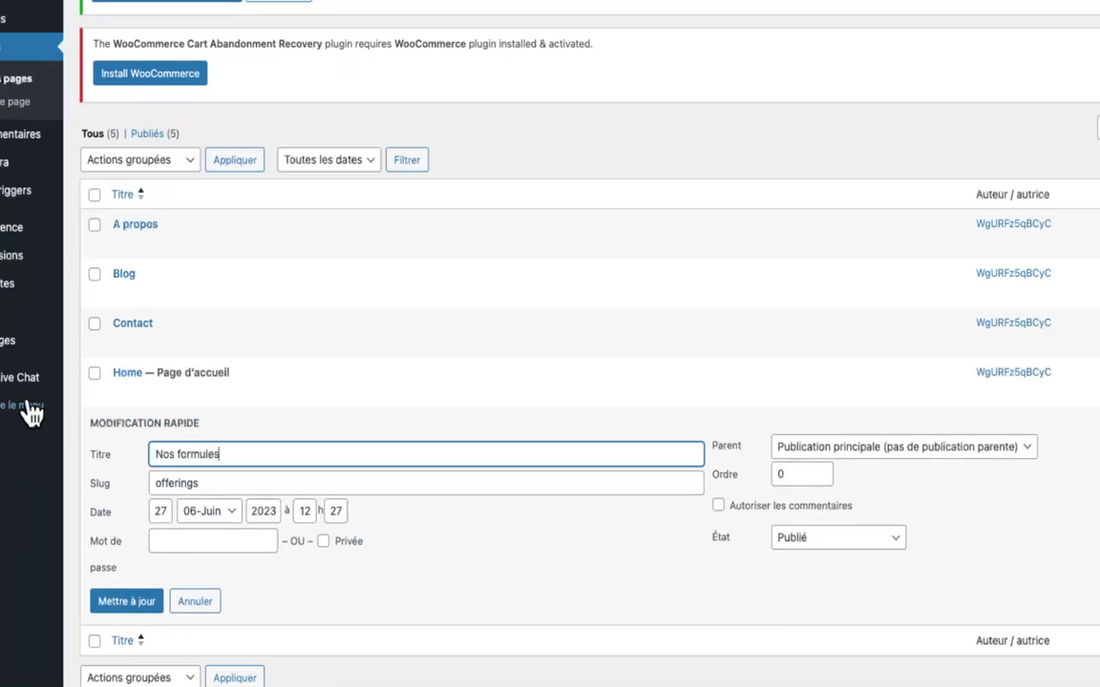
pyautogui.moveTo(229, 484); pyautogui.dragTo(128, 486)
pyautogui.press('BackSpace')
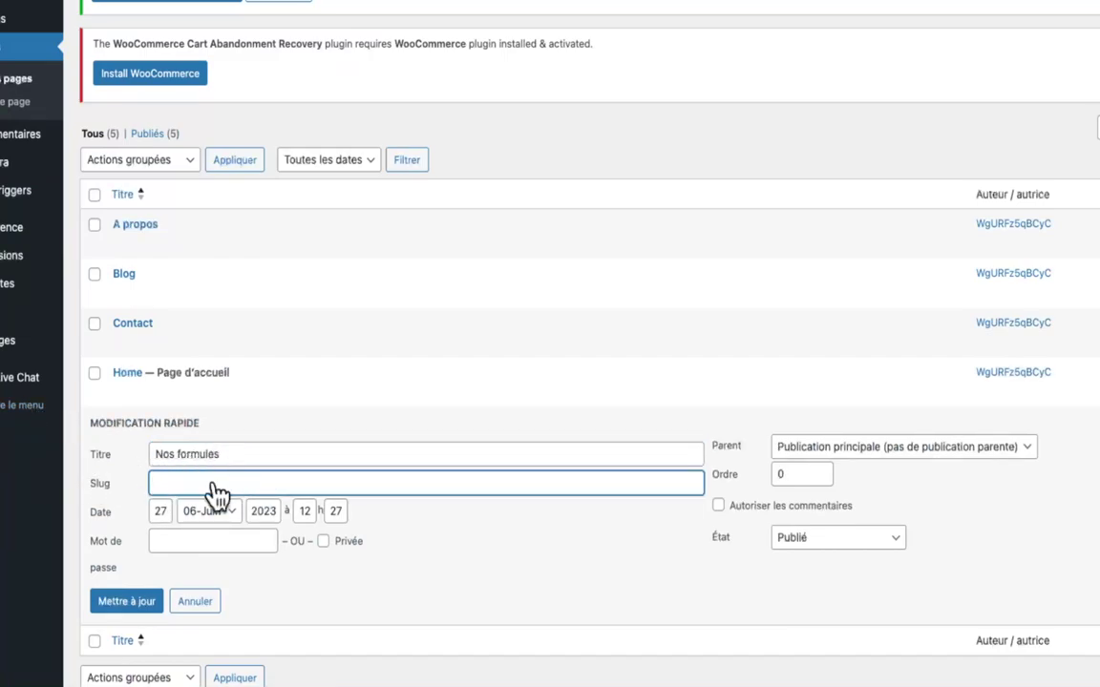
pyautogui.moveTo(214, 456); pyautogui.dragTo(147, 467)
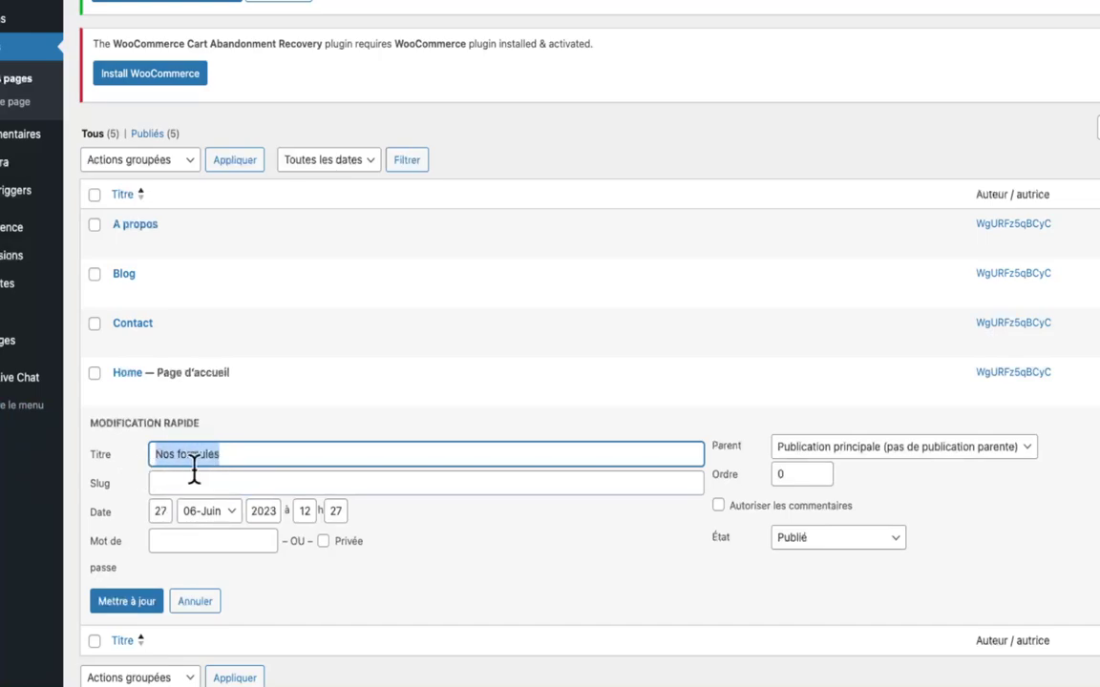
pyautogui.click(134, 612)
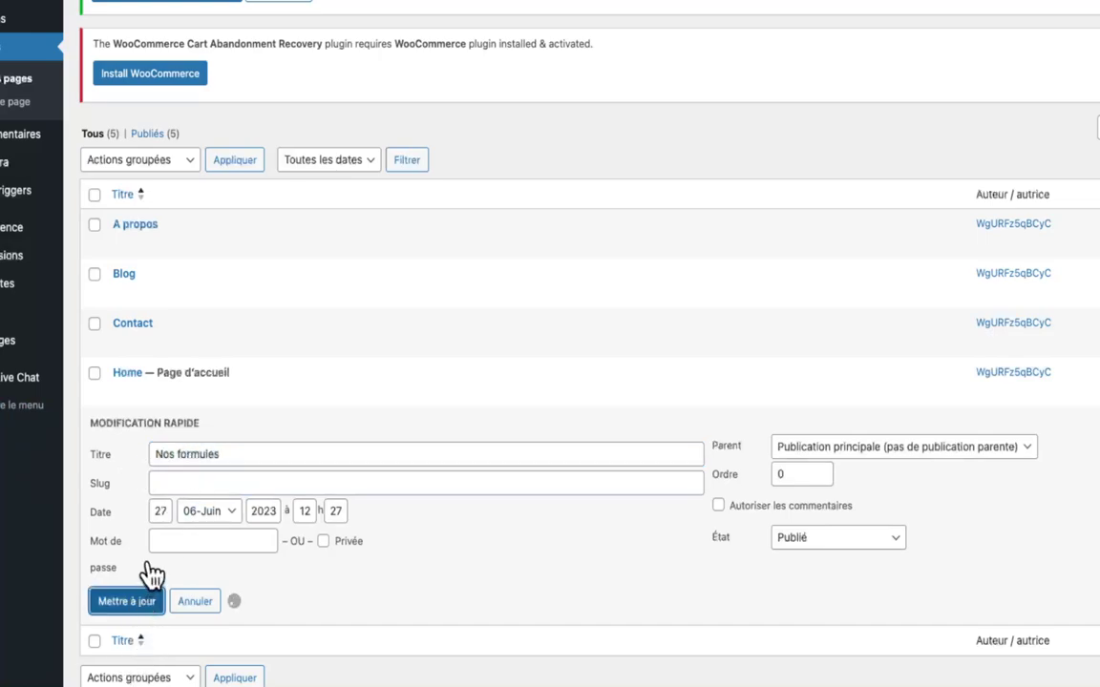
pyautogui.click(175, 444)
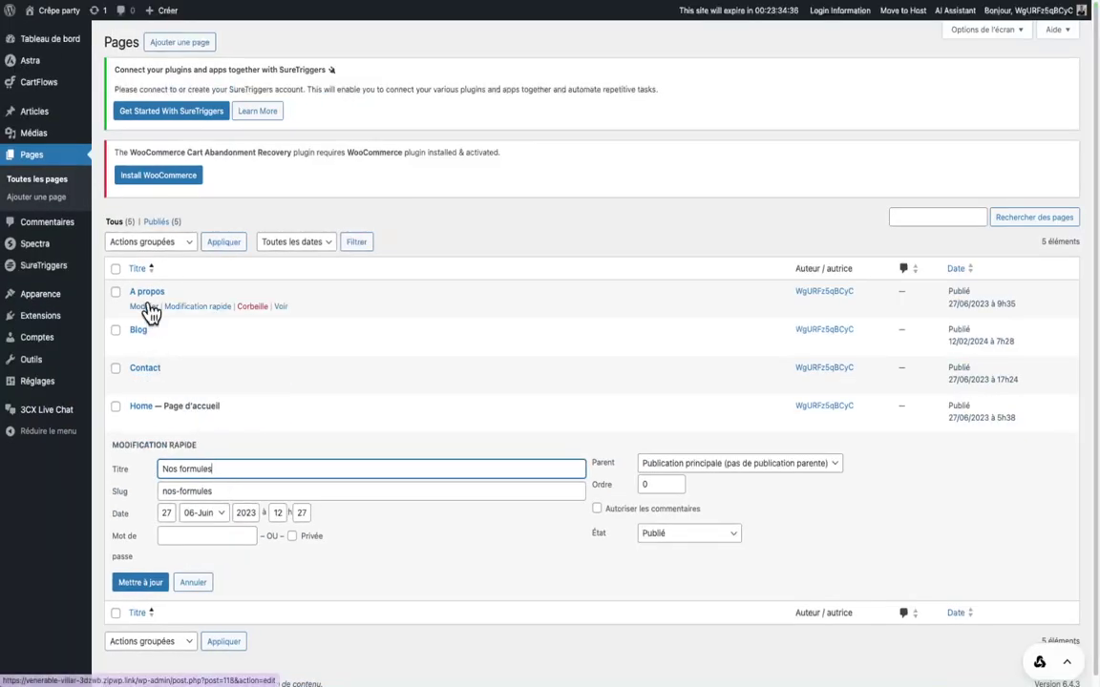
# Step: Retitle the Blog page "Actualités", clear its slug, update it and check the regenerated slug
pyautogui.click(198, 344)
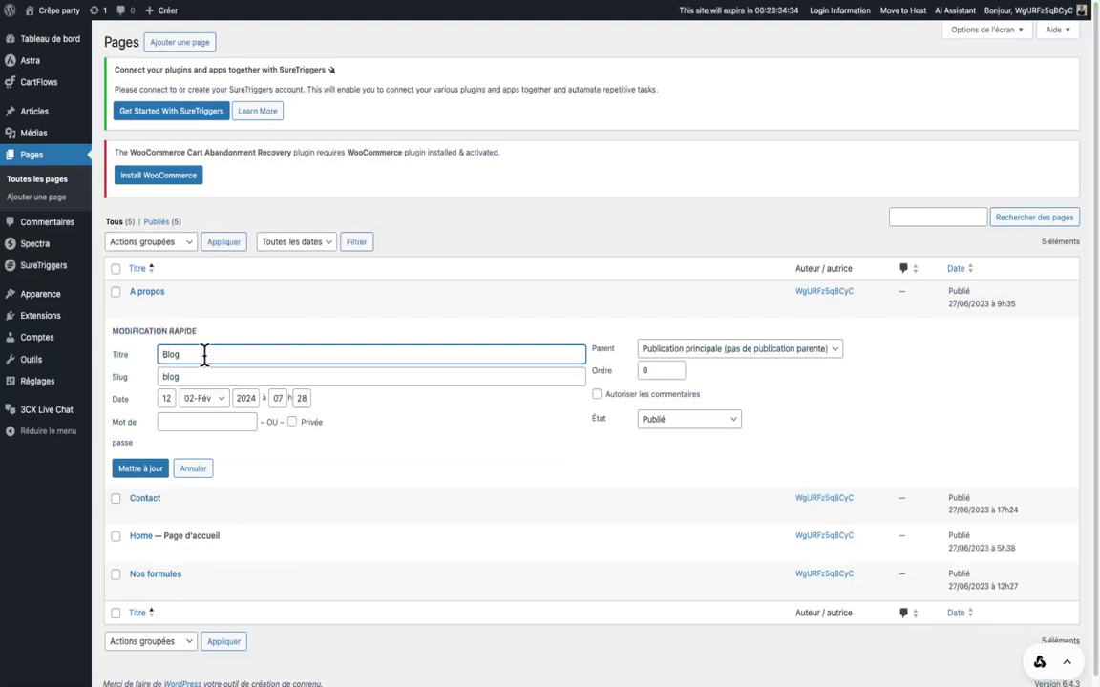
pyautogui.moveTo(67, 349)
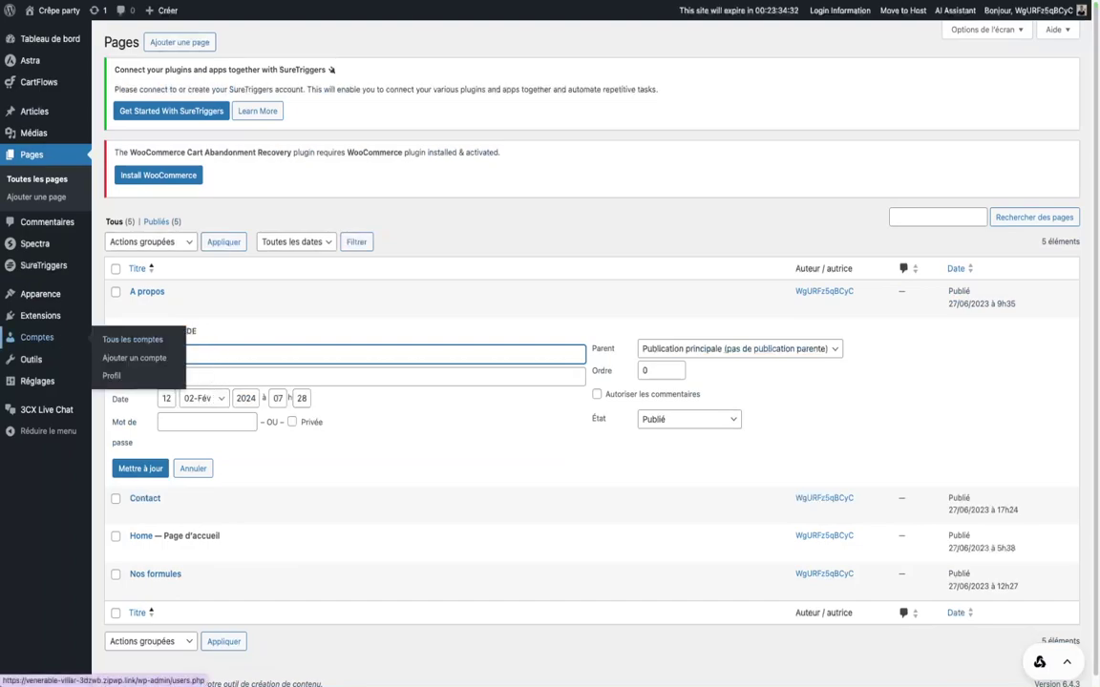
pyautogui.write('Actualités')
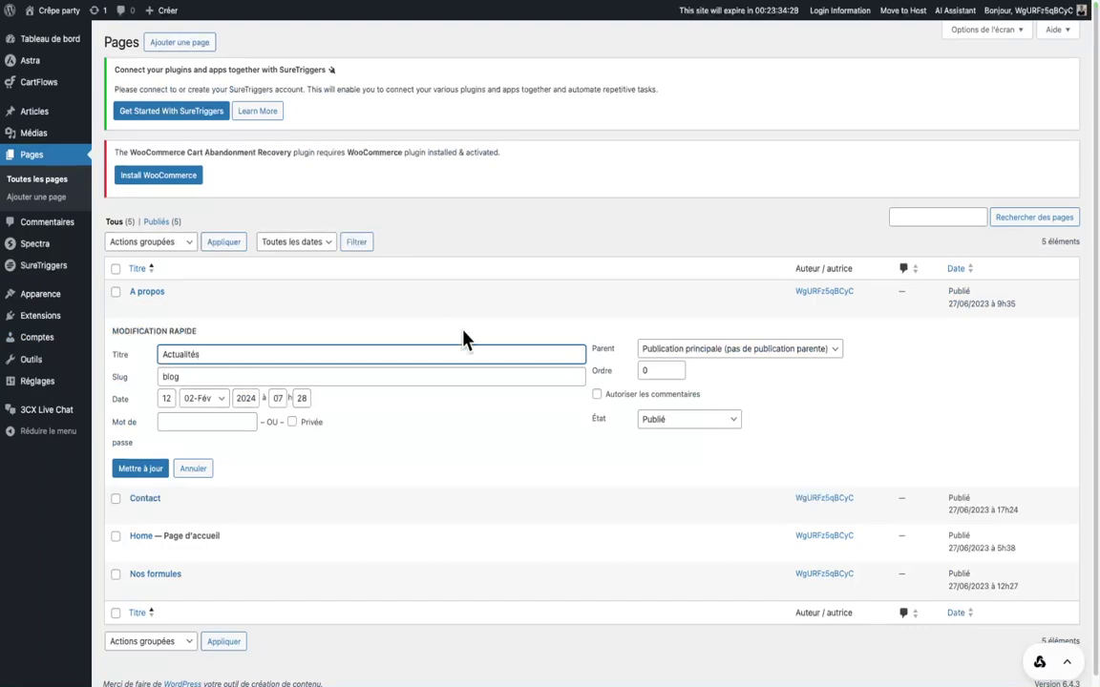
pyautogui.press('Tab')
pyautogui.click(158, 468)
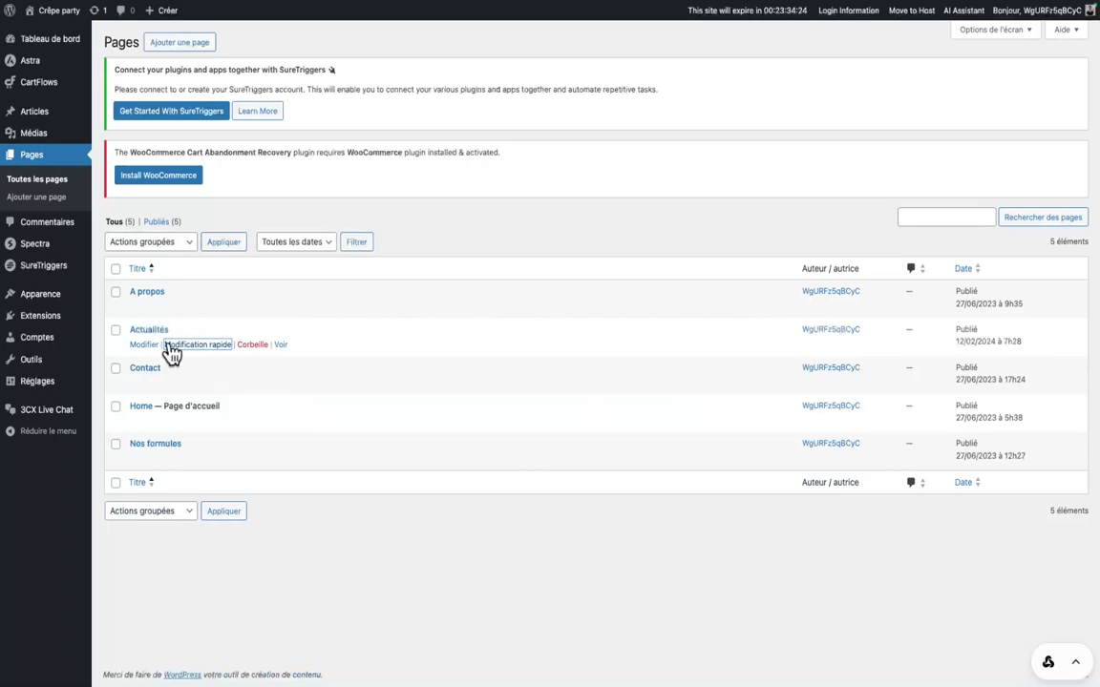
pyautogui.click(187, 349)
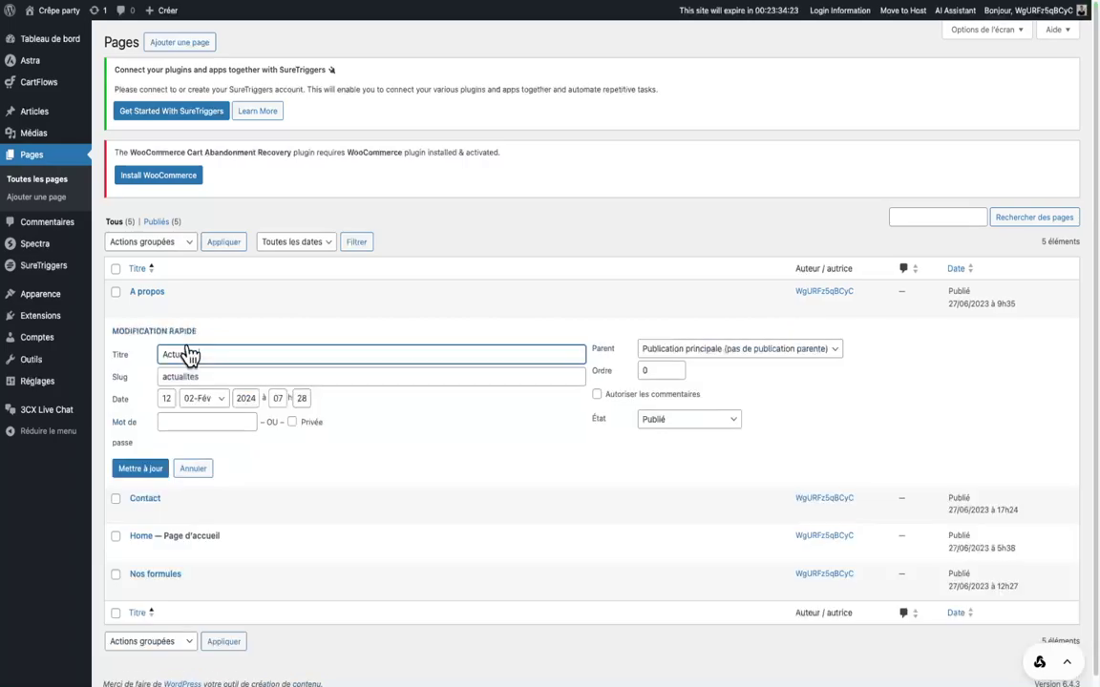
pyautogui.click(201, 467)
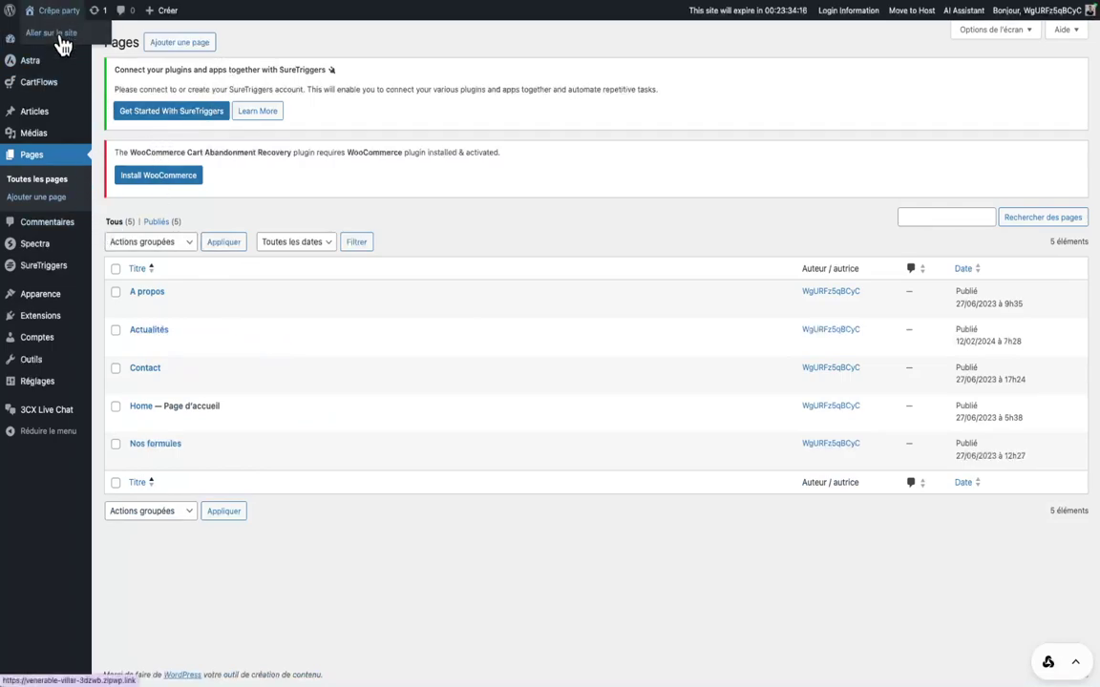
# Step: In the site customizer, change the header button's text to "Réserver une table", publish the change and return to the site
pyautogui.click(63, 45)
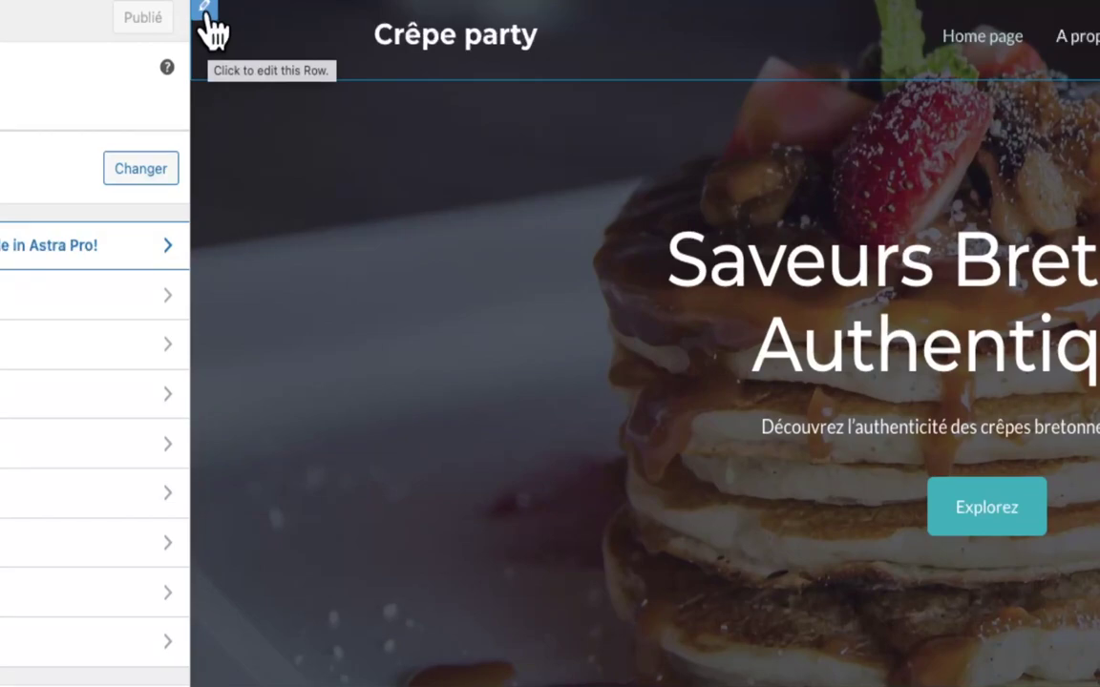
pyautogui.click(207, 10)
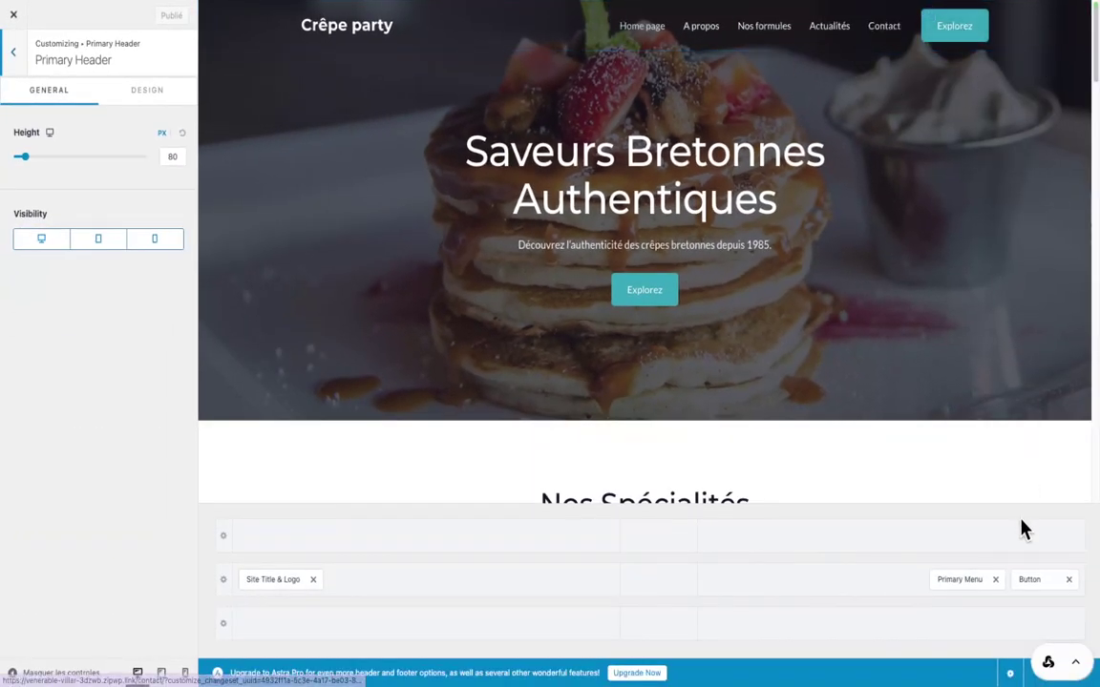
pyautogui.click(1050, 580)
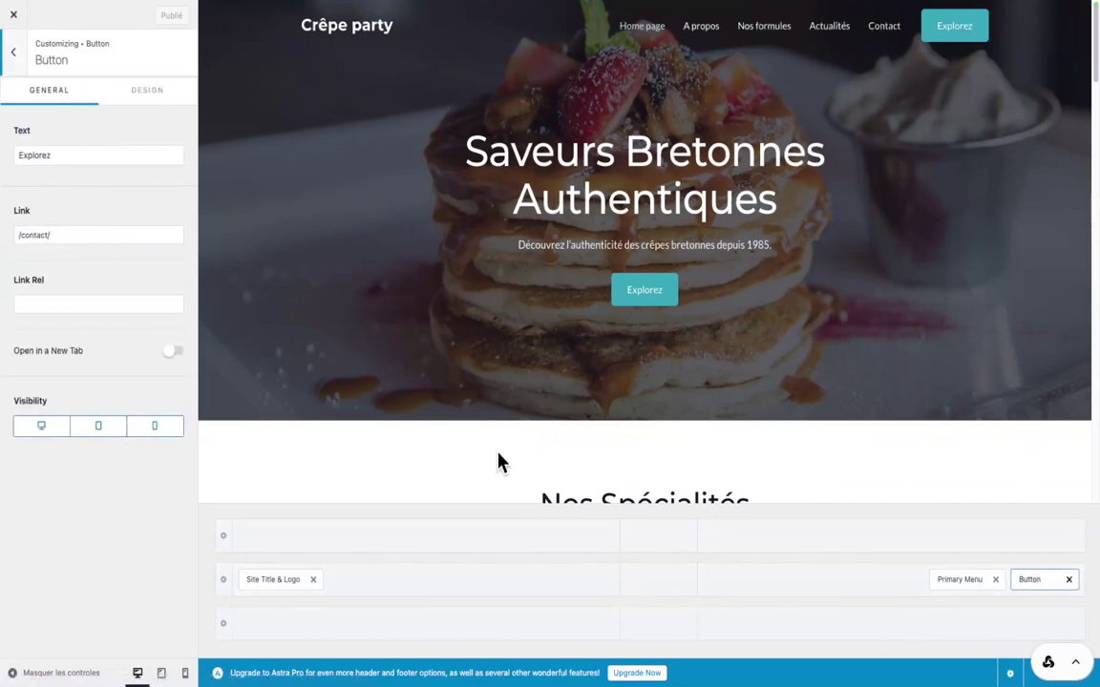
pyautogui.doubleClick(91, 158)
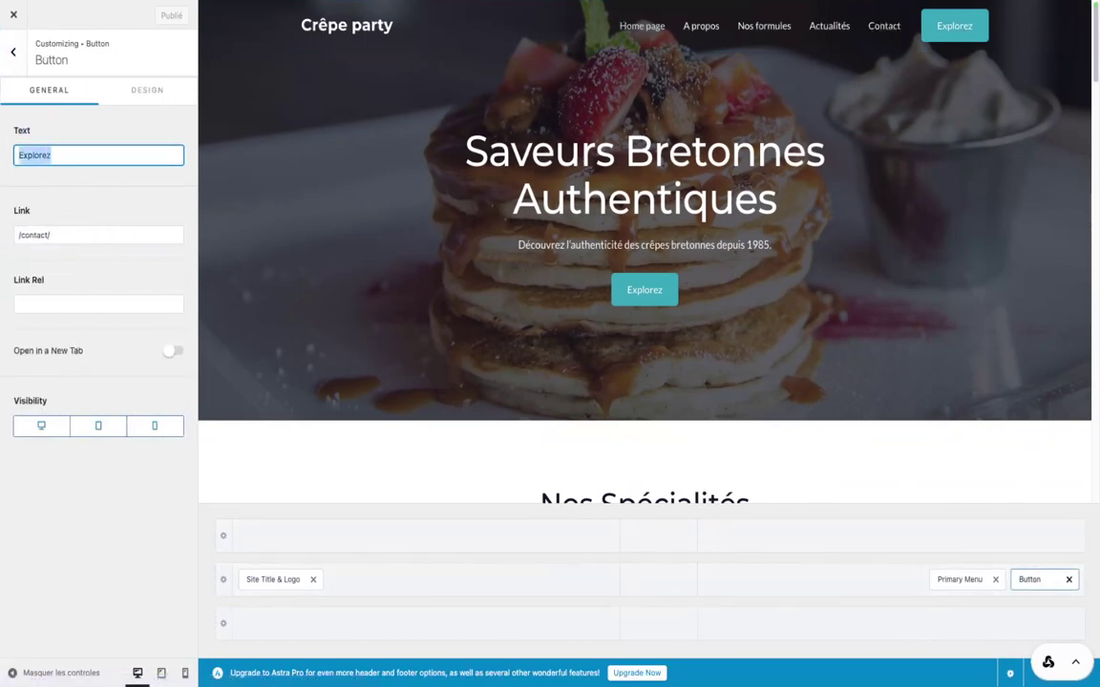
pyautogui.write('Réserve')
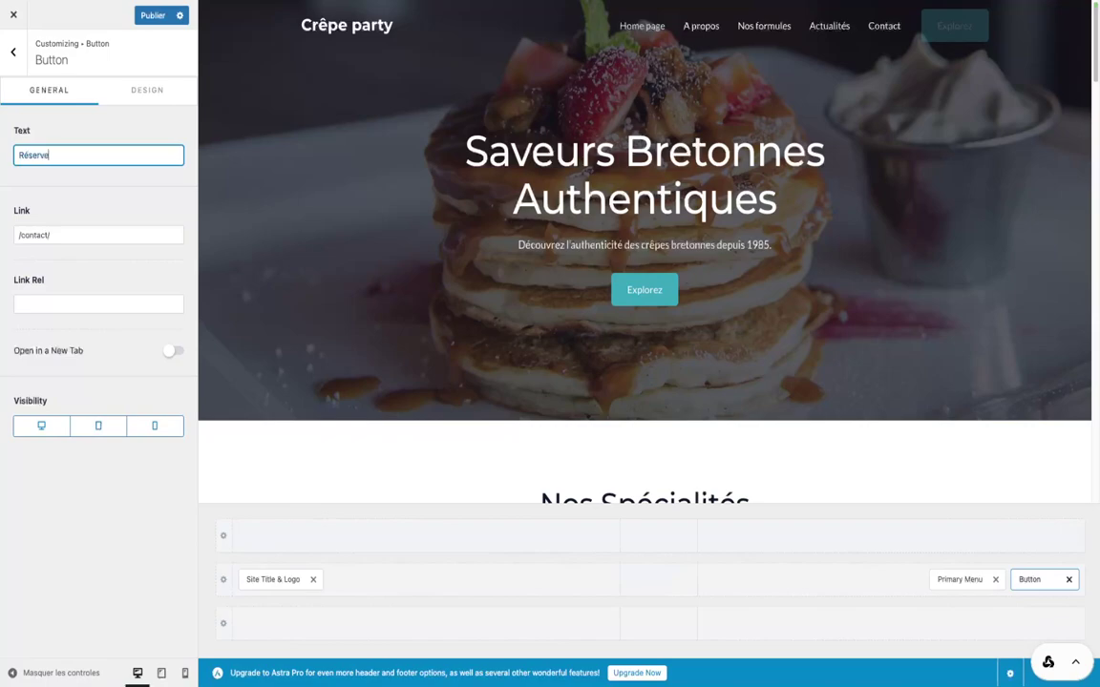
pyautogui.write('r une table')
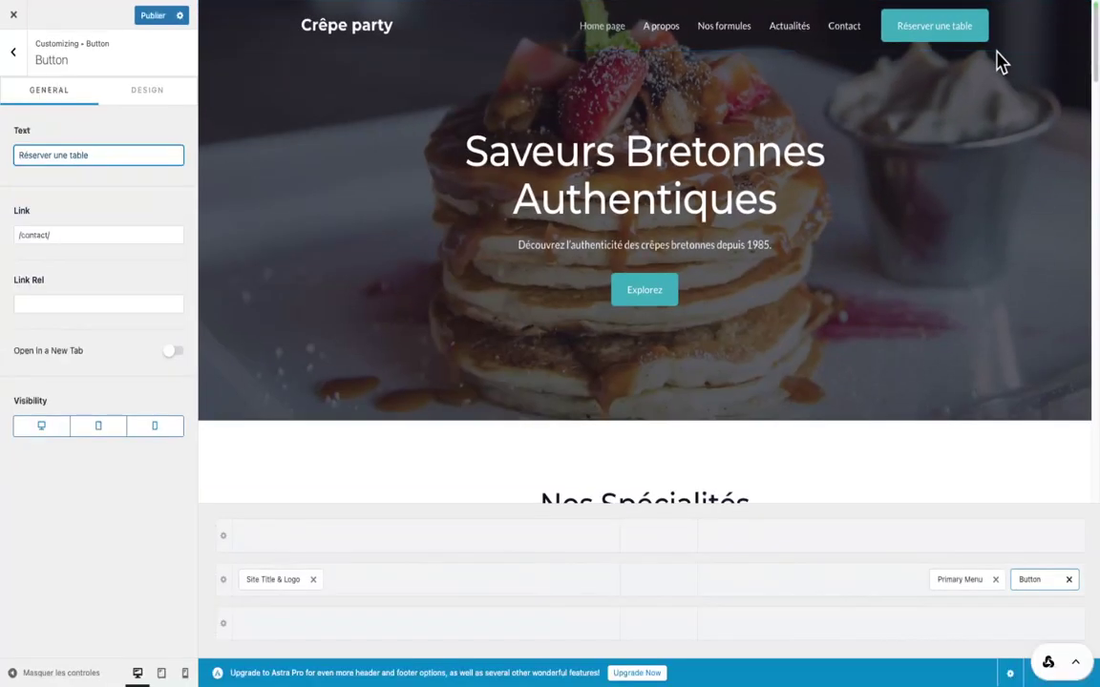
pyautogui.click(153, 16)
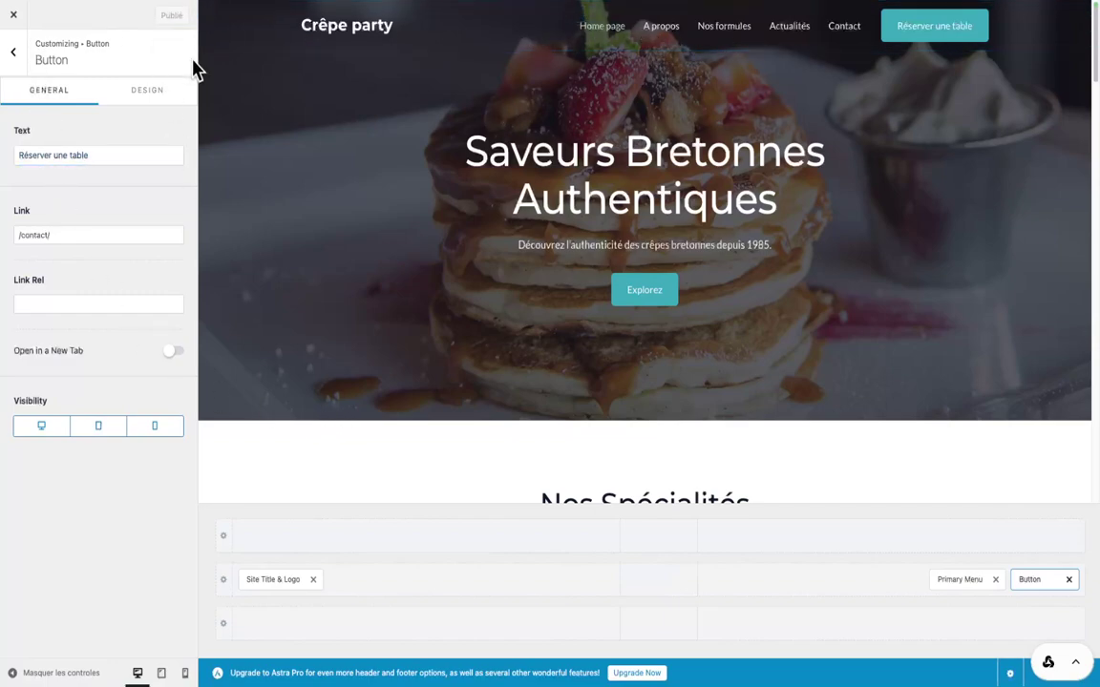
pyautogui.click(14, 52)
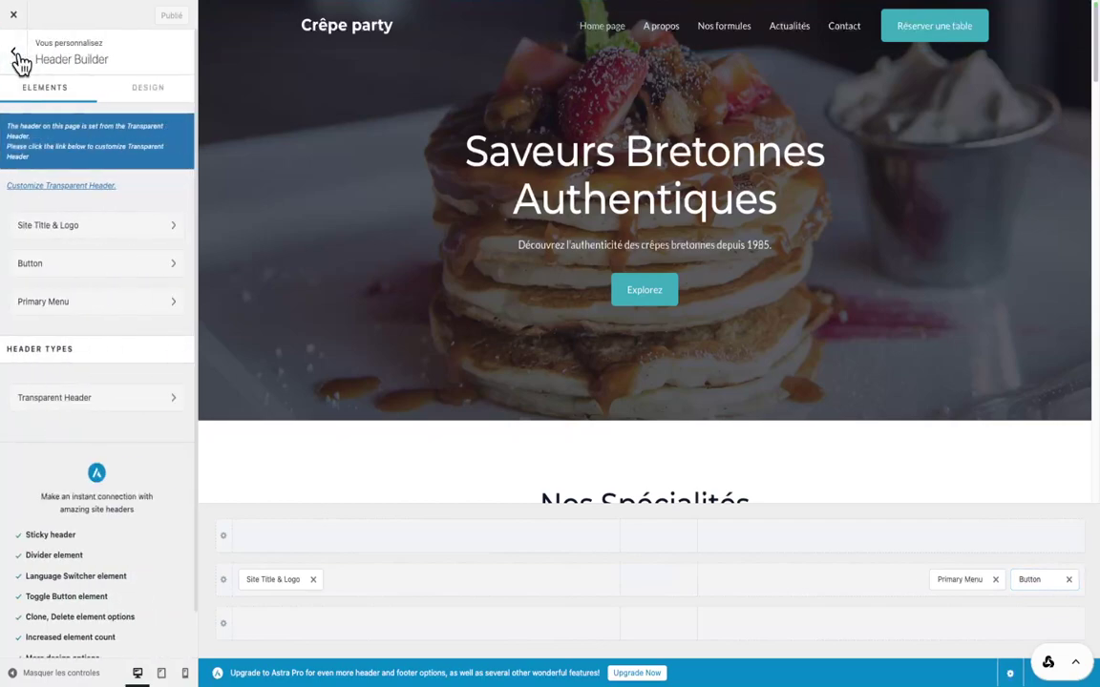
pyautogui.click(15, 26)
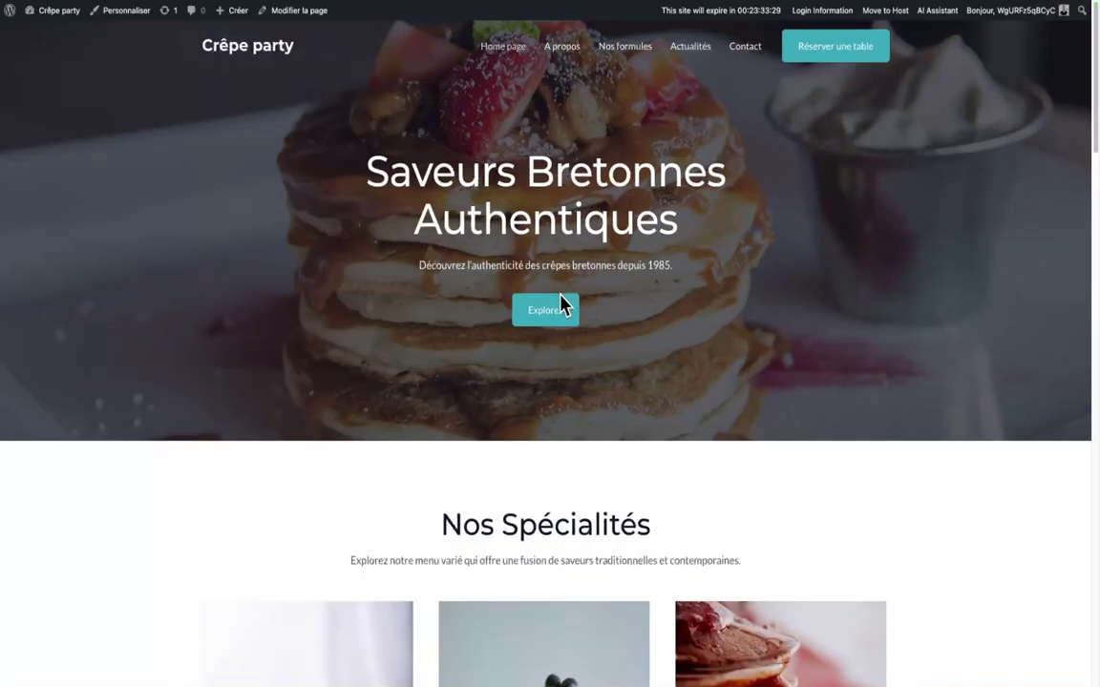
# Step: Open the home page in the block editor, dismiss the welcome guide and set the hero button's text to "Réserver une table"
pyautogui.click(298, 10)
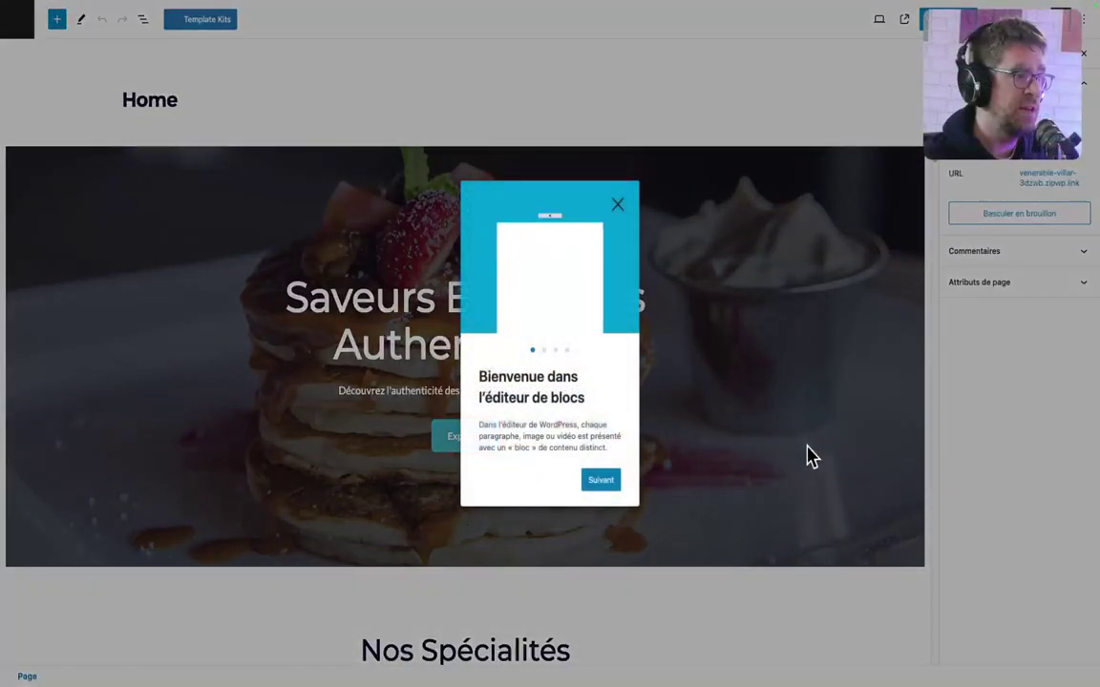
pyautogui.click(620, 207)
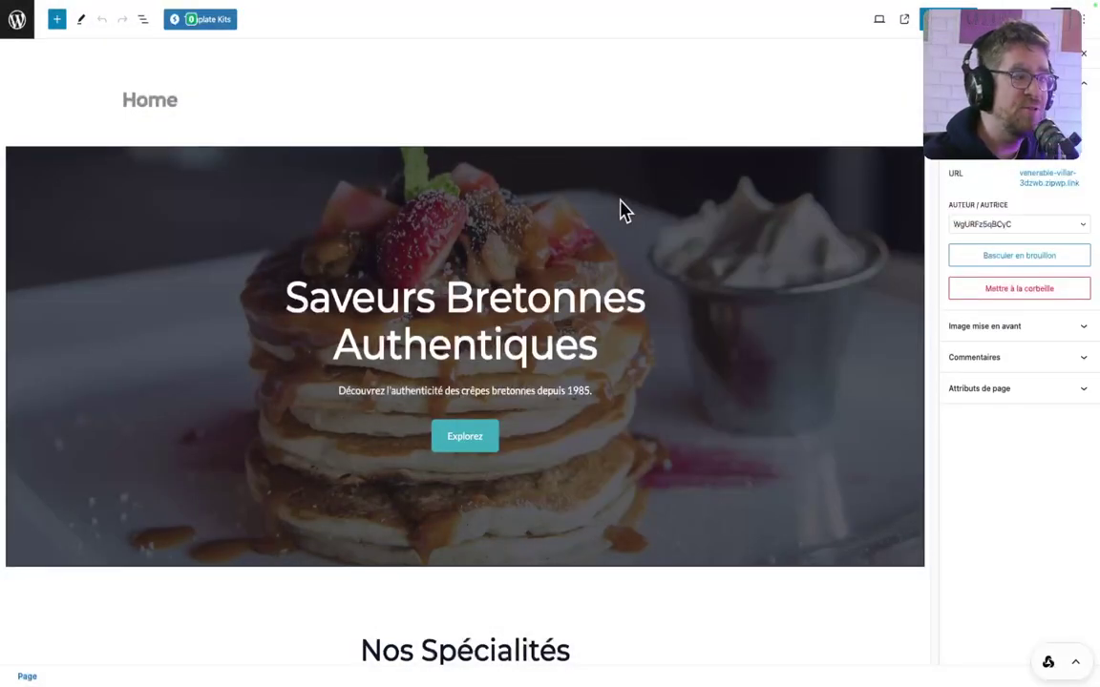
pyautogui.click(476, 447)
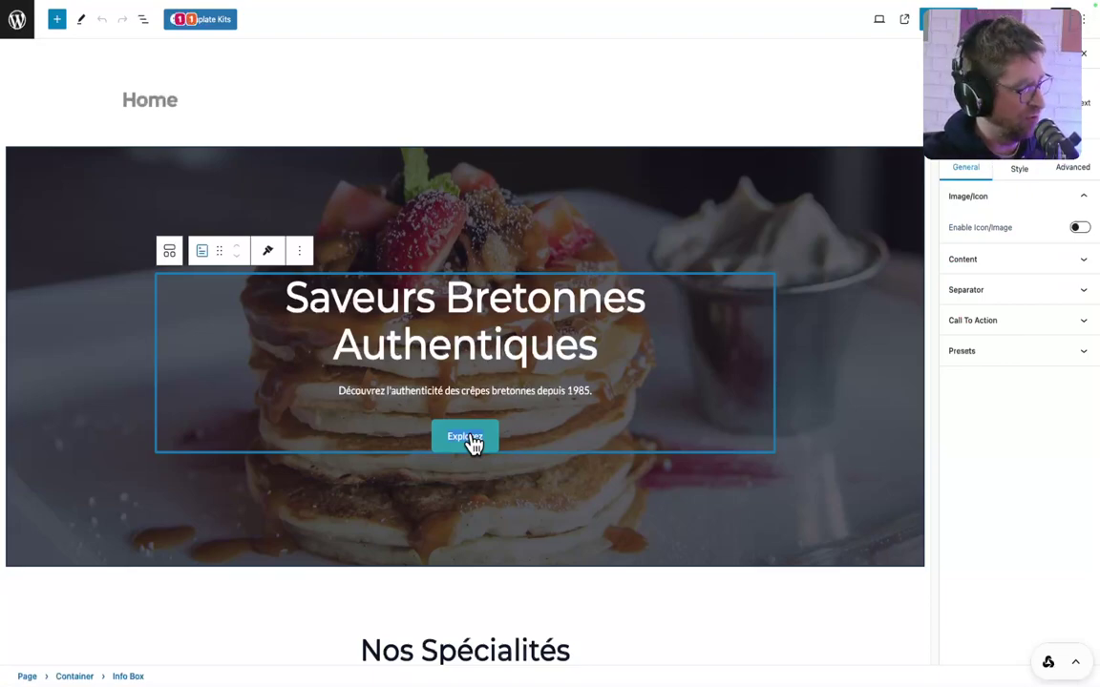
pyautogui.doubleClick(471, 439)
pyautogui.write('Ré')
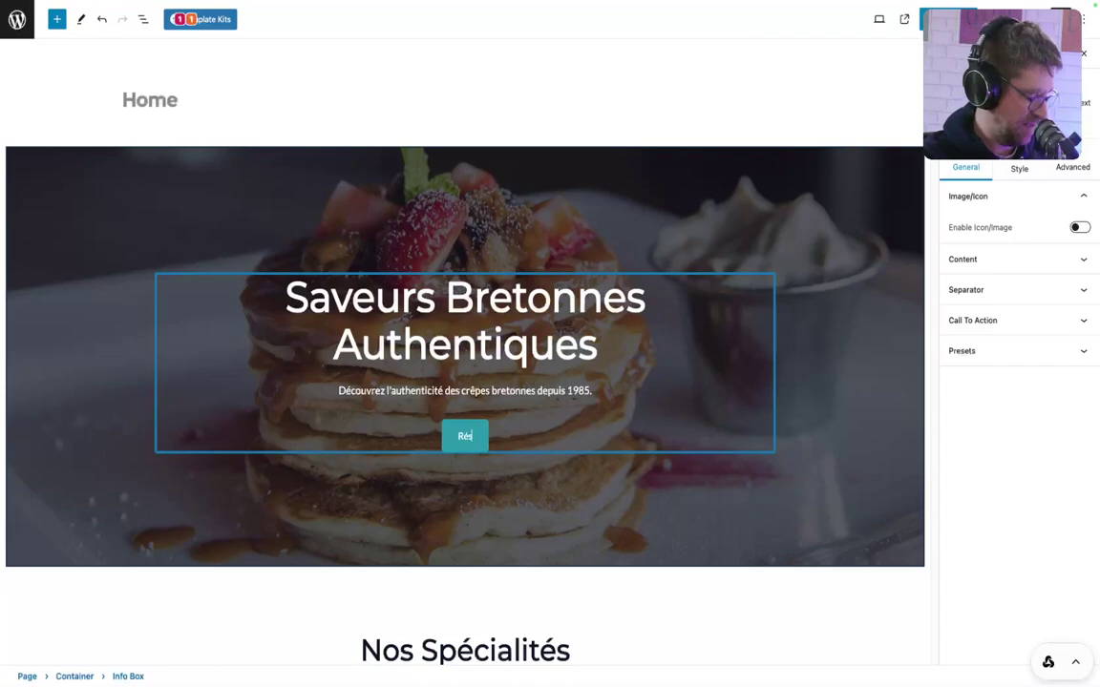
pyautogui.write('server une table')
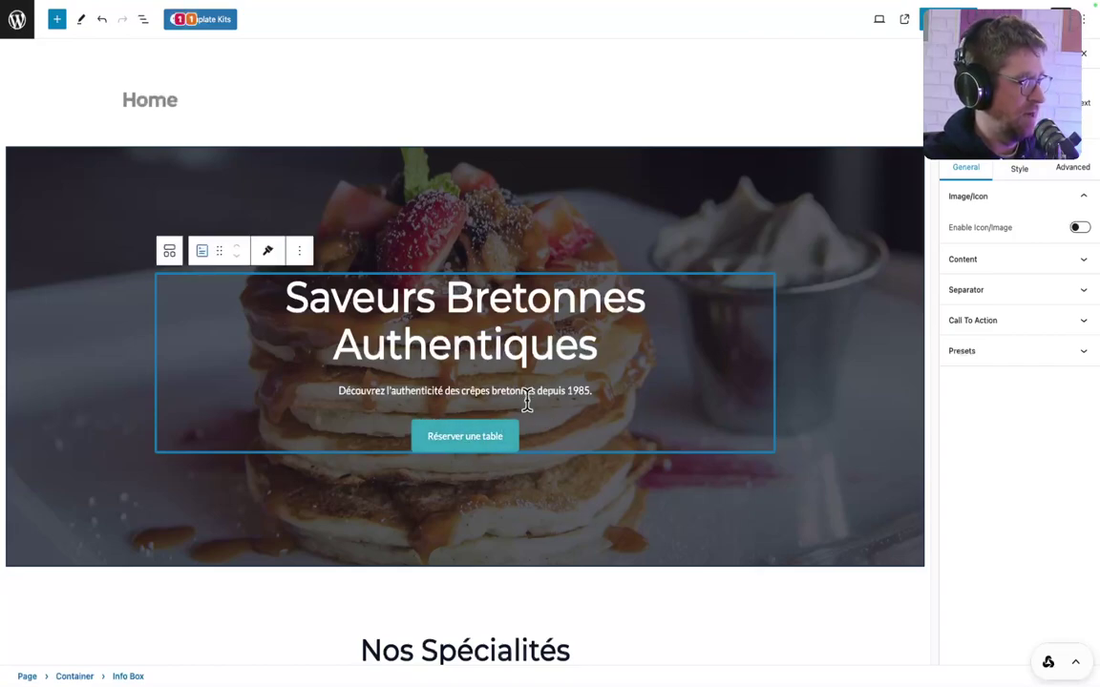
# Step: Change the button text in the "Notre Histoire Familiale" section to "En savoir plus"
pyautogui.scroll(-15, 531, 420)
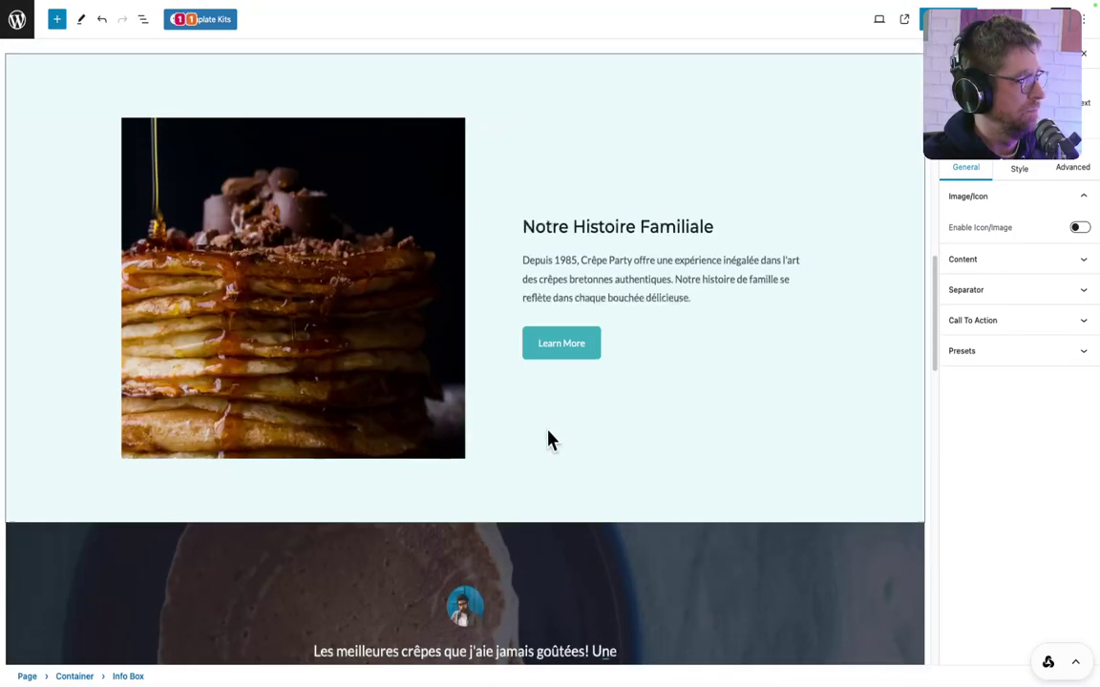
pyautogui.click(571, 353)
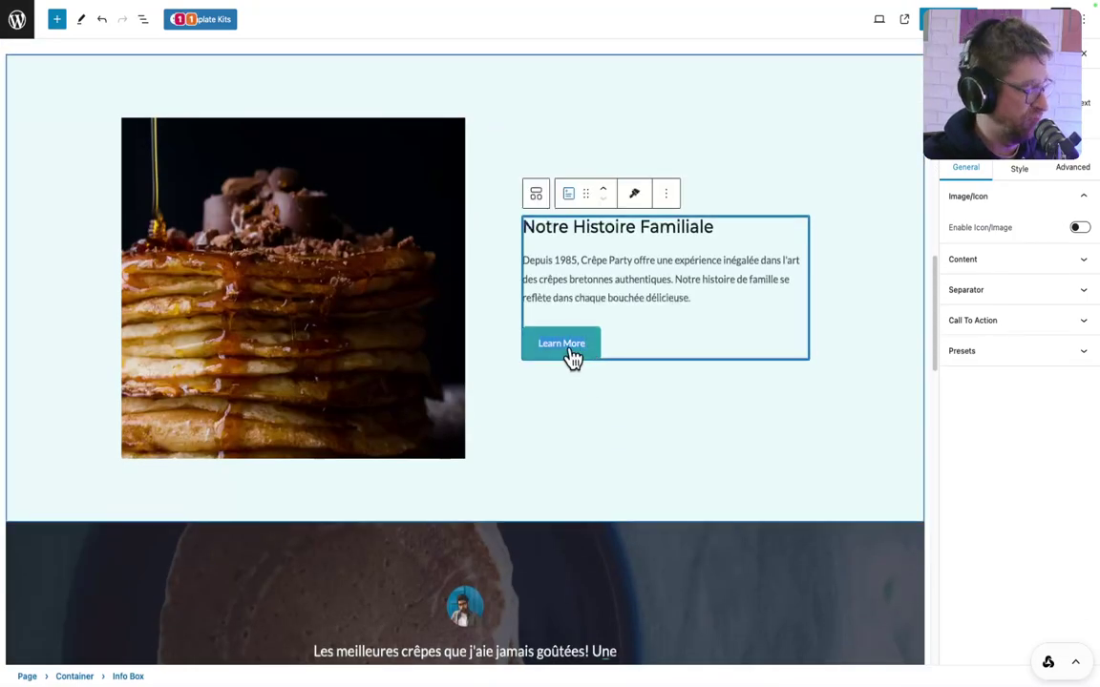
pyautogui.hotkey('ctrl', 'a')
pyautogui.write('En sa')
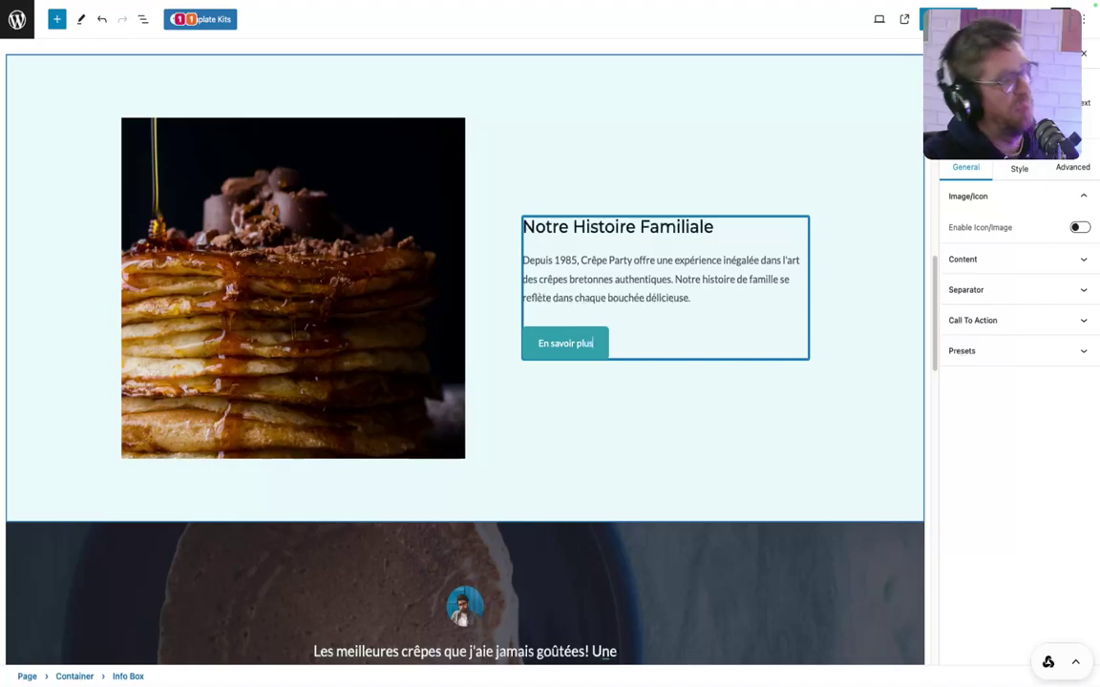
# Step: Set the button text of both the "Tradition Culinaire" and "Ambiance Accueillante" blocks to "En savoir plus"
pyautogui.scroll(-10, 572, 369)
pyautogui.click(560, 309)
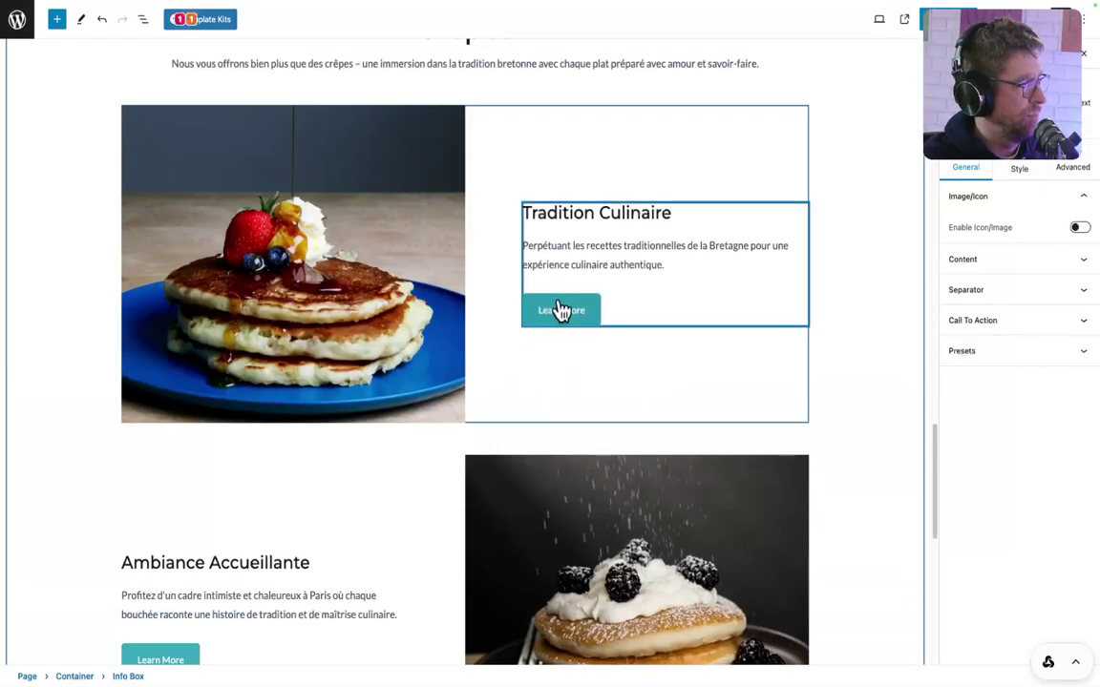
pyautogui.write('En savoir plus')
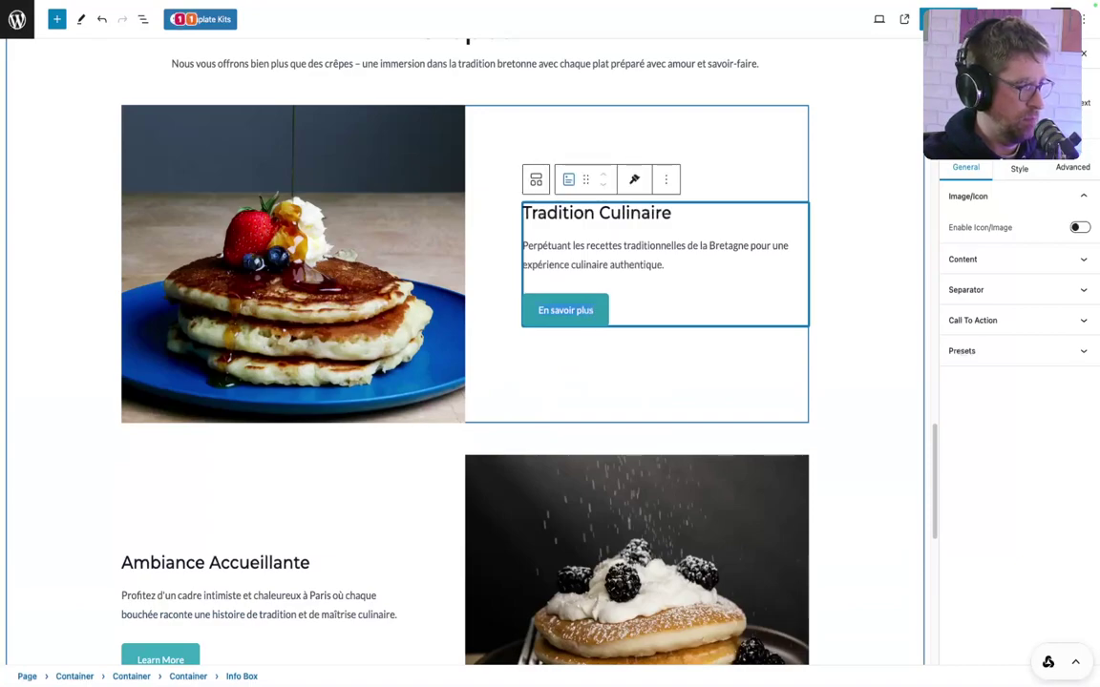
pyautogui.scroll(-2, 230, 552)
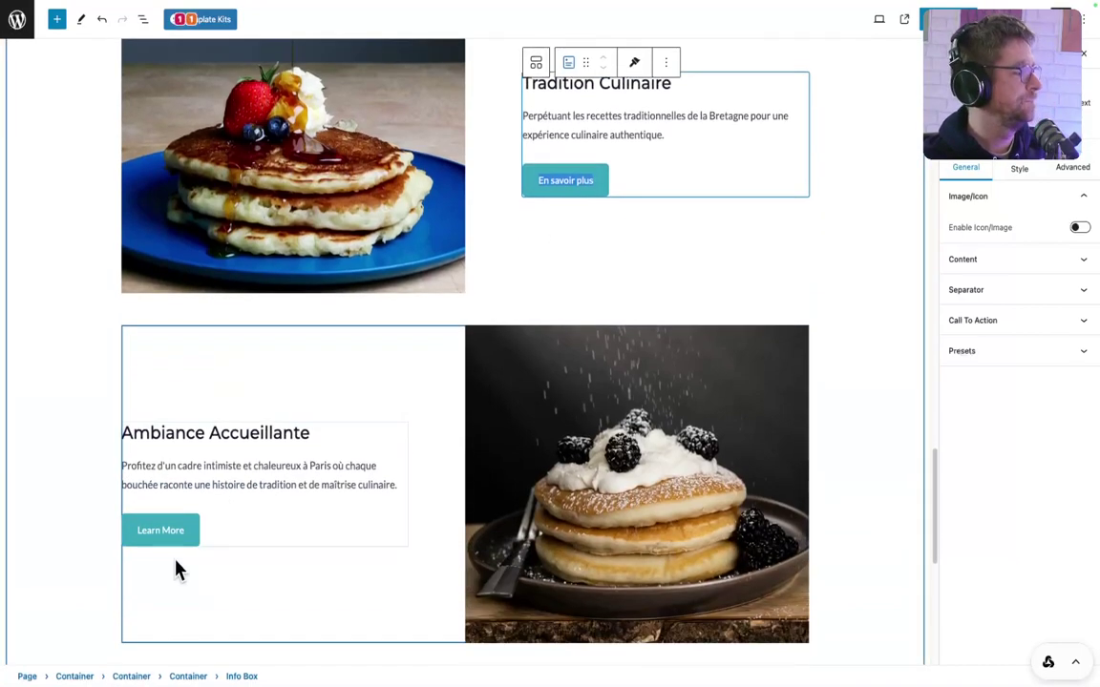
pyautogui.click(164, 535)
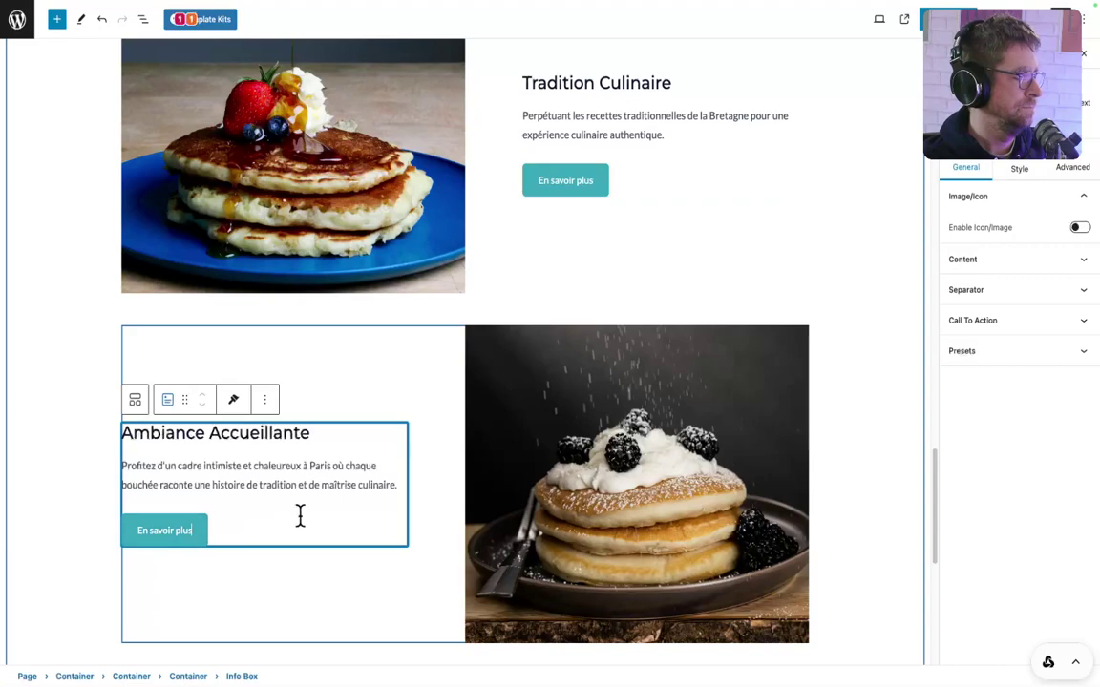
# Step: Change the "Rejoignez-nous" button's text to "Réserver une table" and save both the Home page and the Footer CTA pattern
pyautogui.scroll(-6, 315, 544)
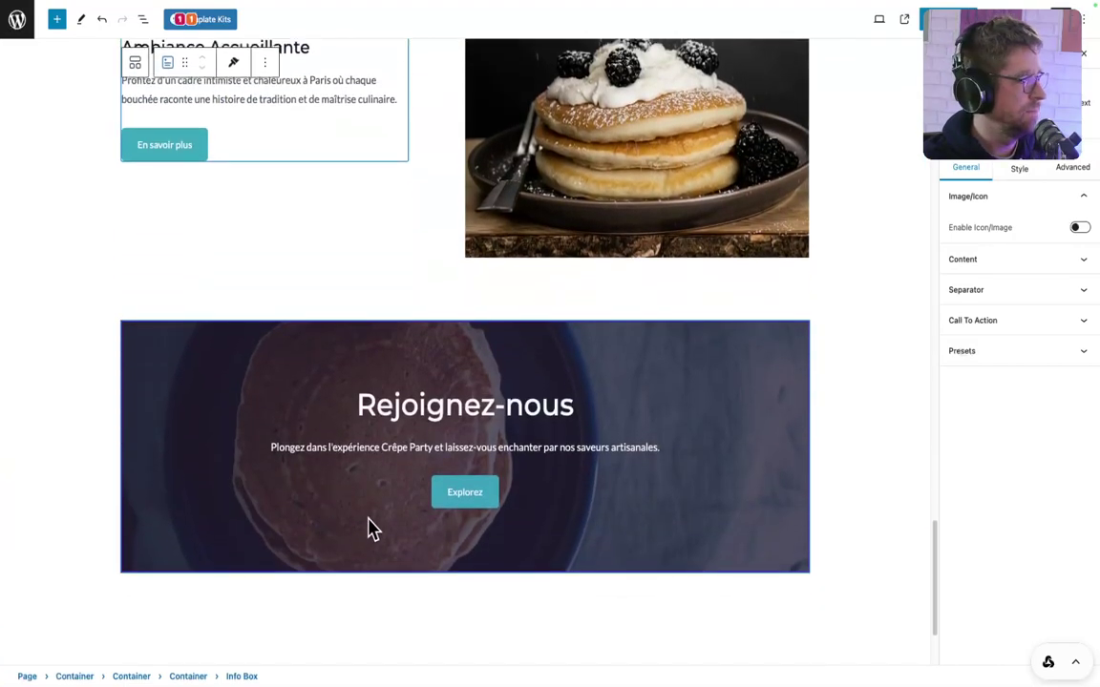
pyautogui.click(472, 506)
pyautogui.doubleClick(465, 493)
pyautogui.write('R')
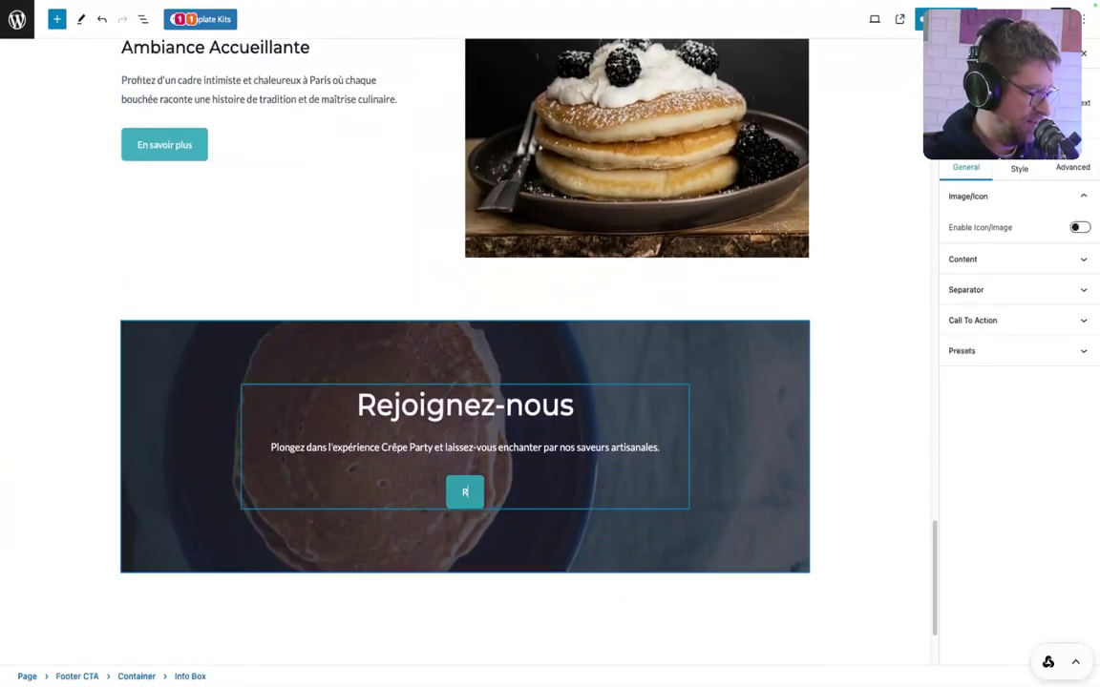
pyautogui.write('éserver une table')
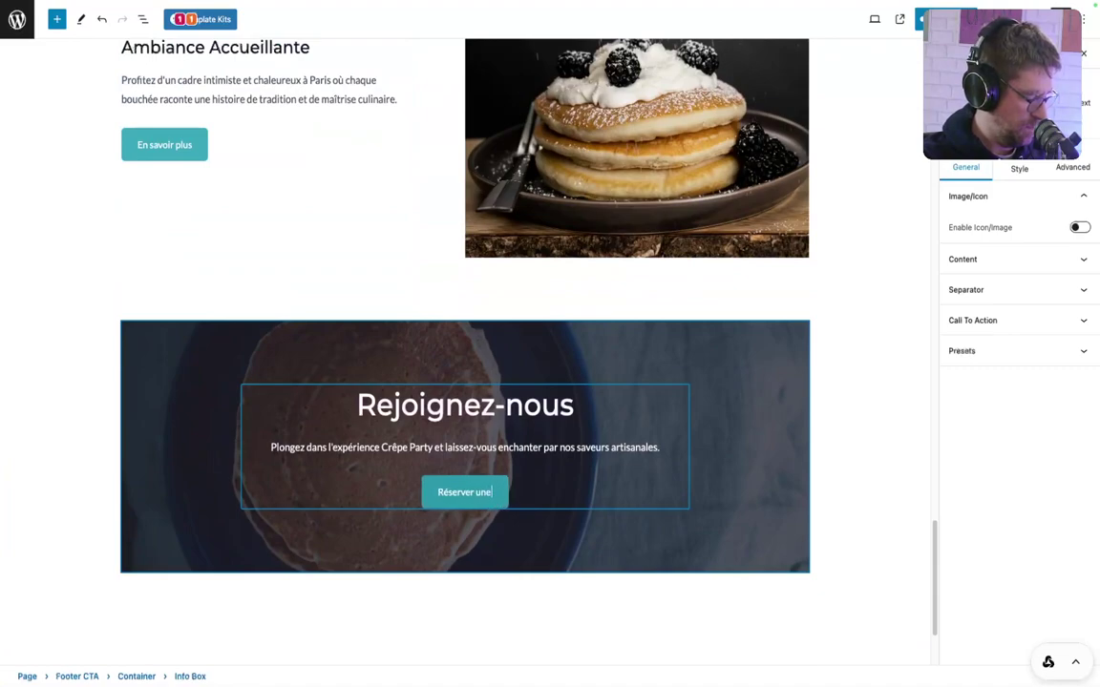
pyautogui.click(945, 19)
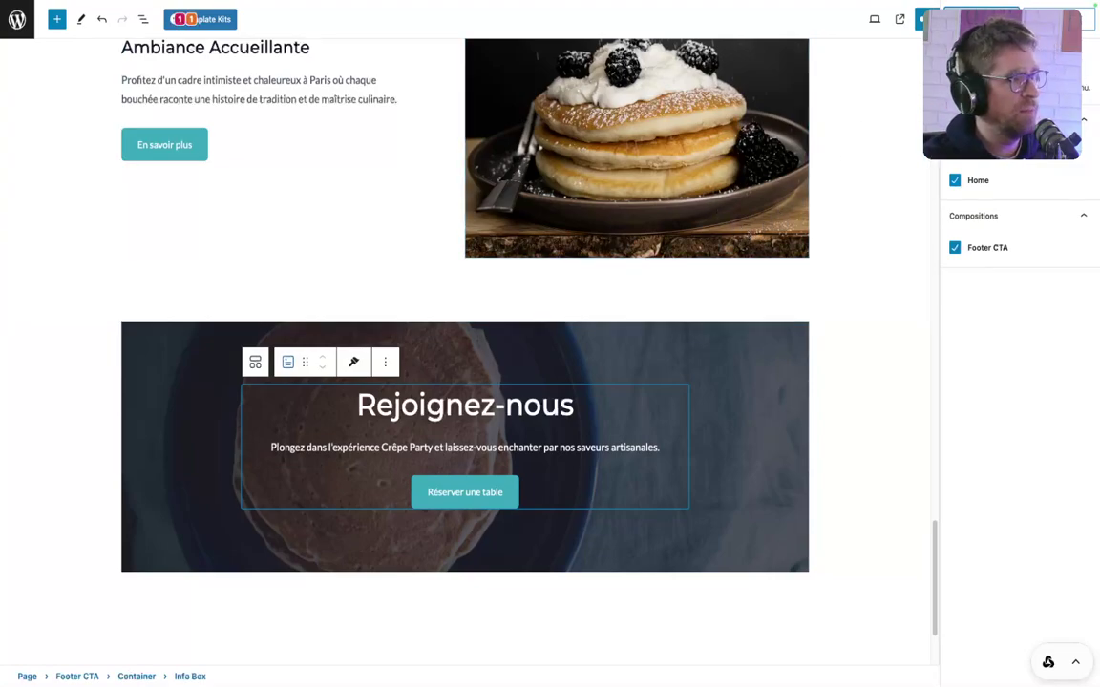
pyautogui.click(982, 19)
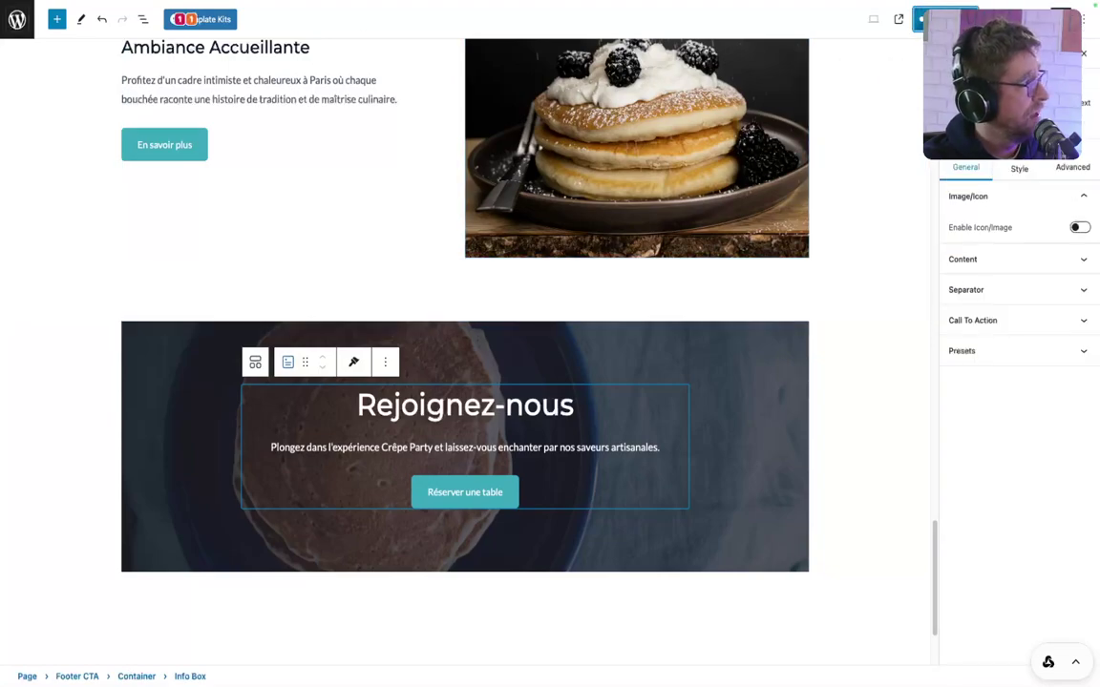
# Step: Leave the editor, list the site's articles and view the "Crafting Captivating Headlines" post, reading through its demo content
pyautogui.click(18, 27)
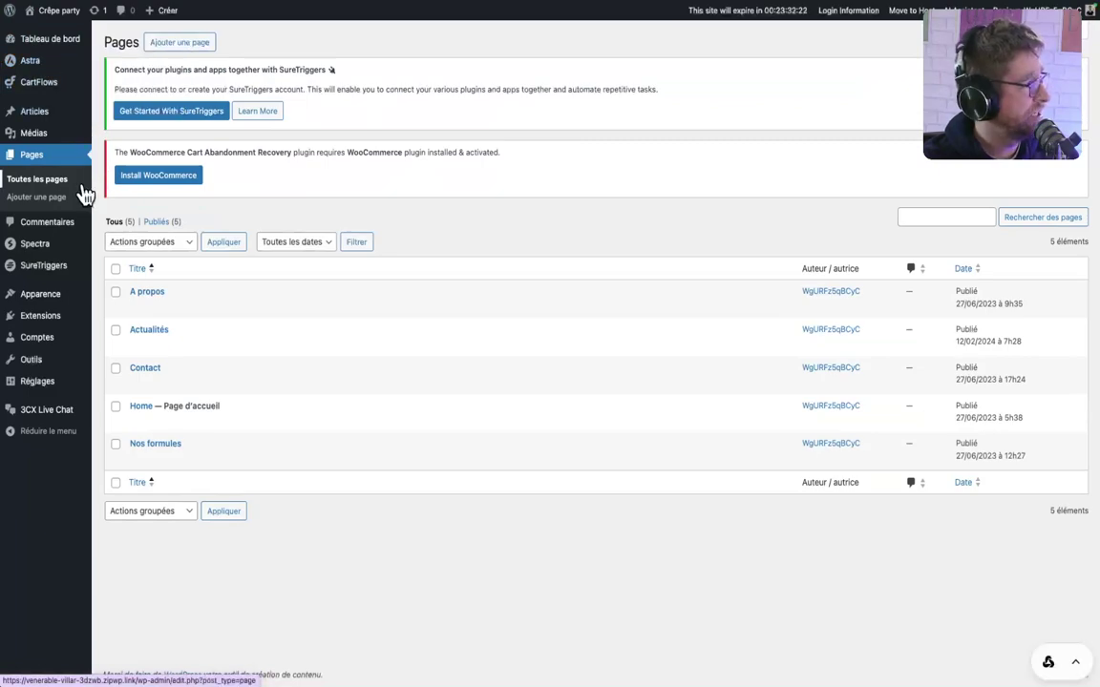
pyautogui.moveTo(63, 85)
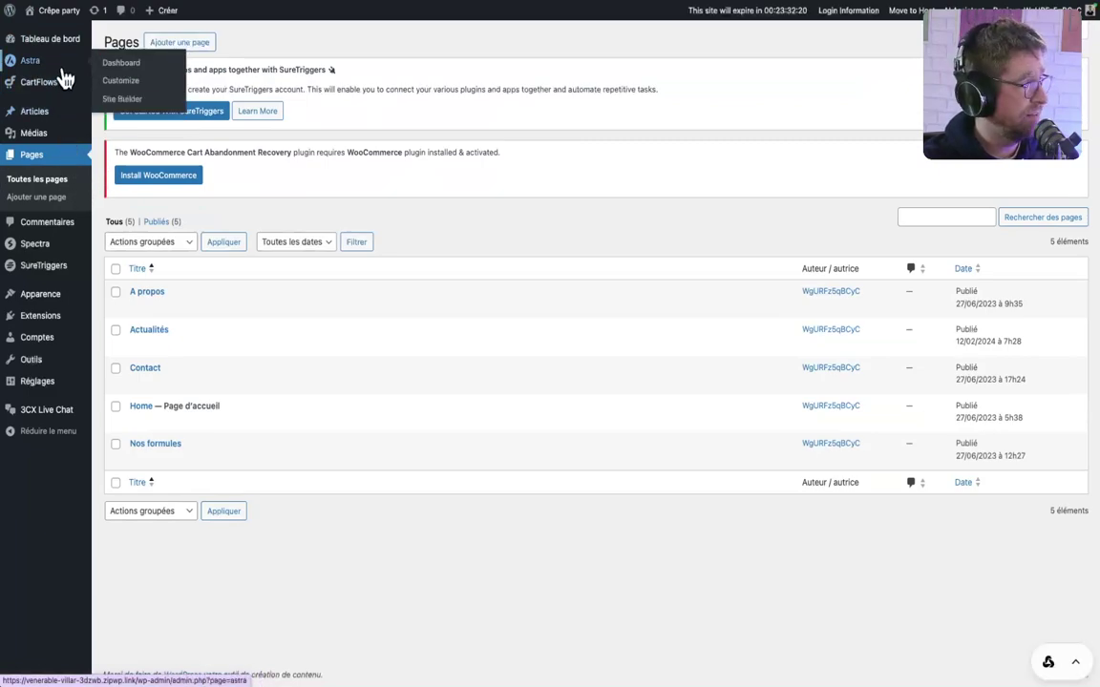
pyautogui.click(60, 120)
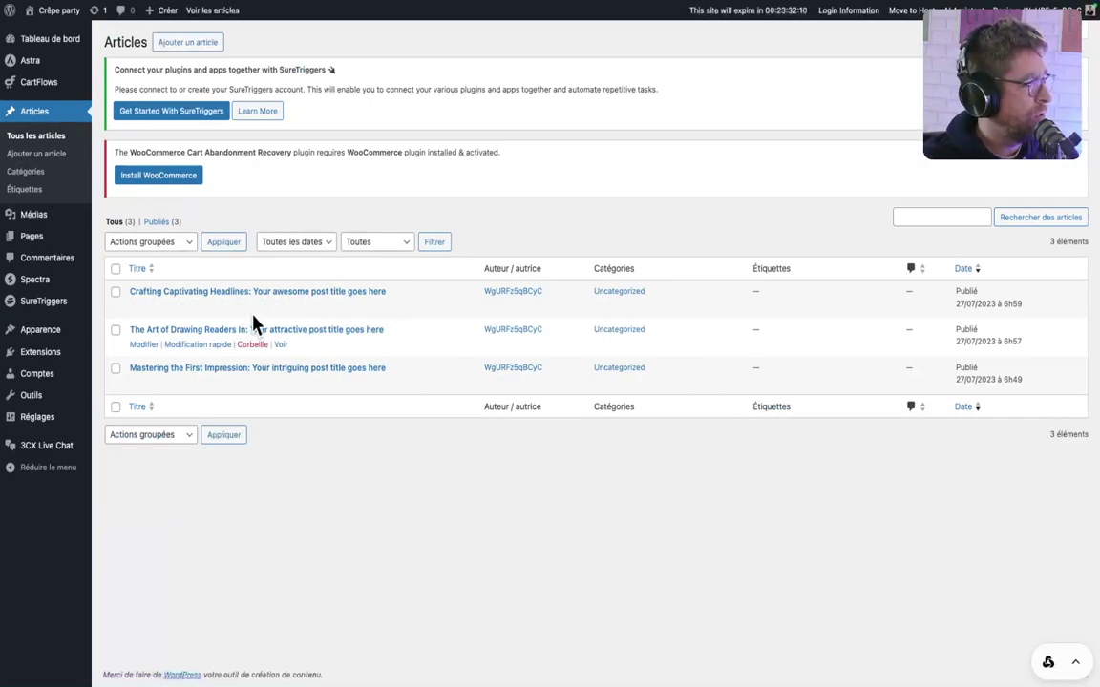
pyautogui.click(280, 311)
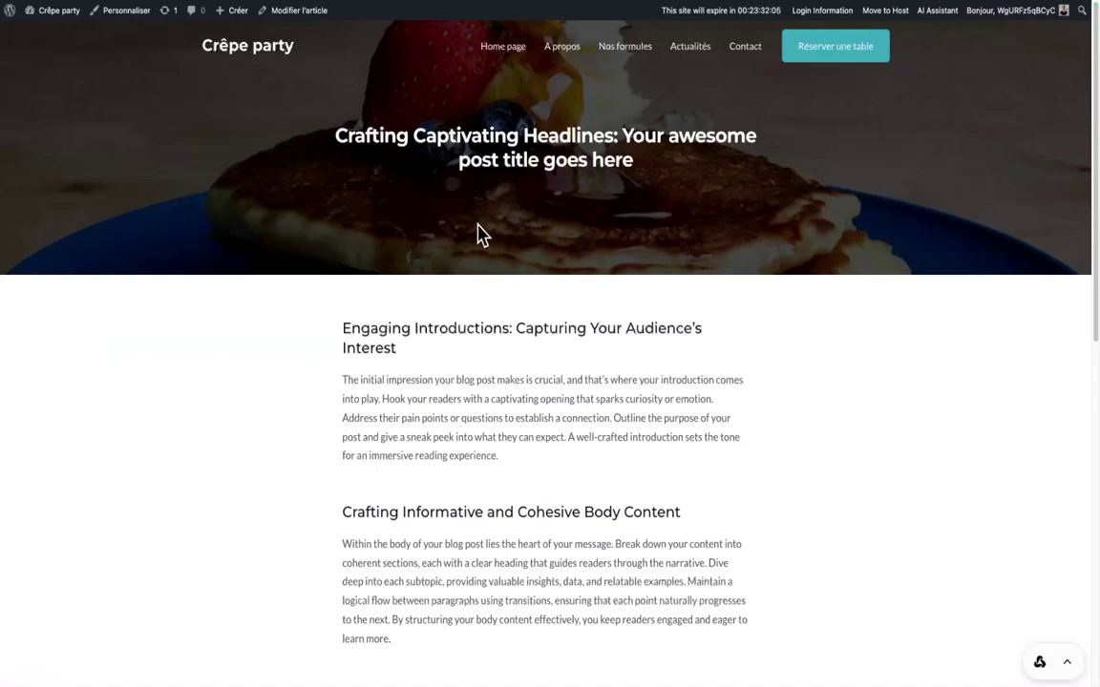
pyautogui.scroll(-7, 478, 233)
pyautogui.scroll(4, 478, 233)
pyautogui.scroll(3, 478, 233)
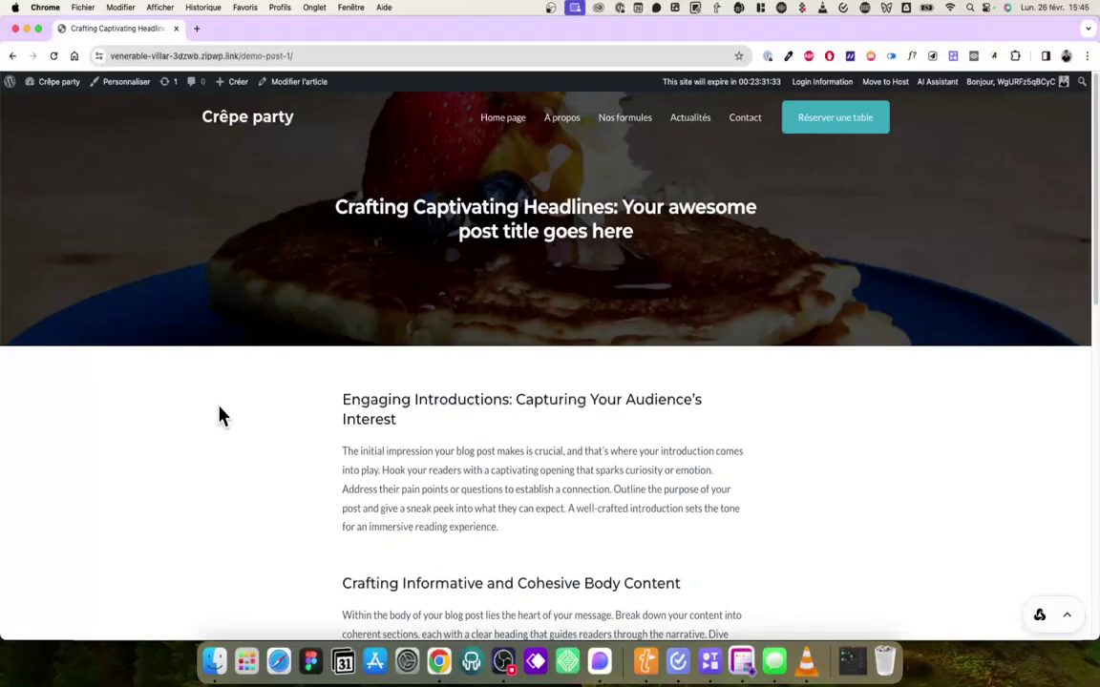
pyautogui.scroll(-3, 303, 383)
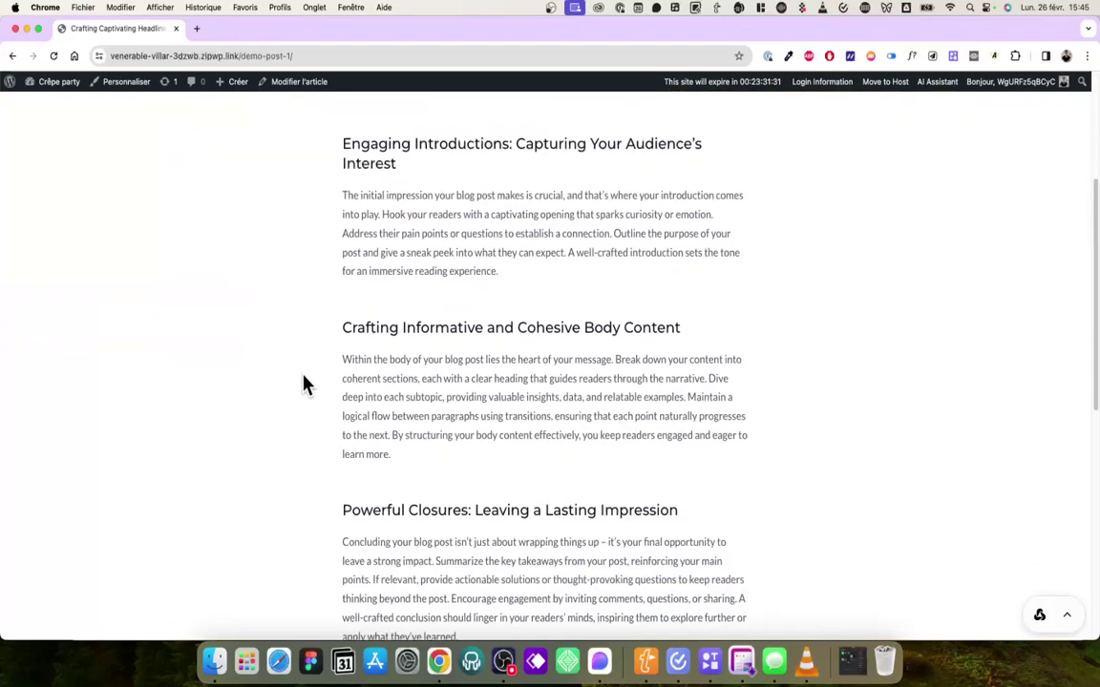
pyautogui.scroll(-3, 309, 353)
pyautogui.scroll(10, 286, 382)
# Step: Translate the displayed post into French with the browser's translation and read through the translated text
pyautogui.rightClick(267, 375)
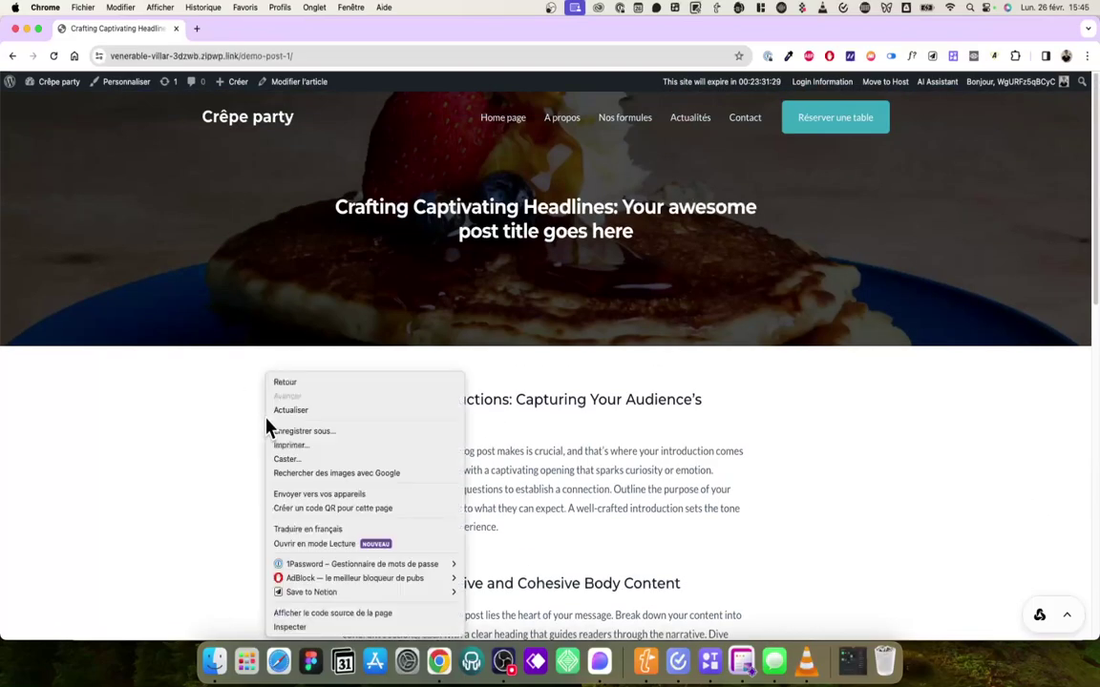
pyautogui.click(374, 529)
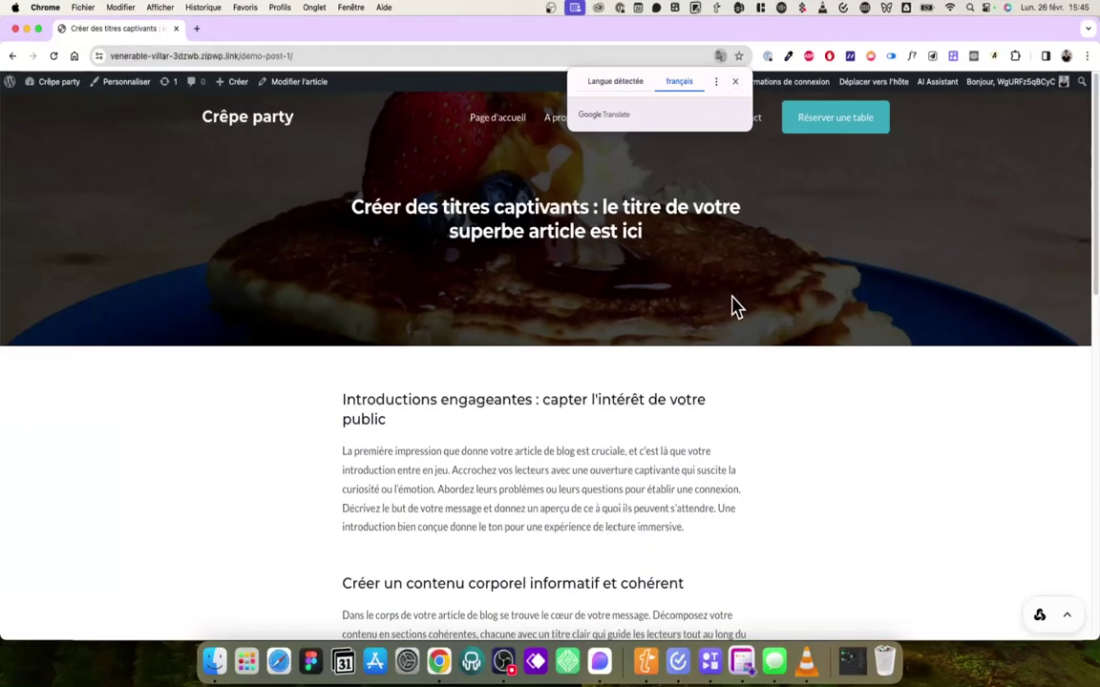
pyautogui.click(712, 630)
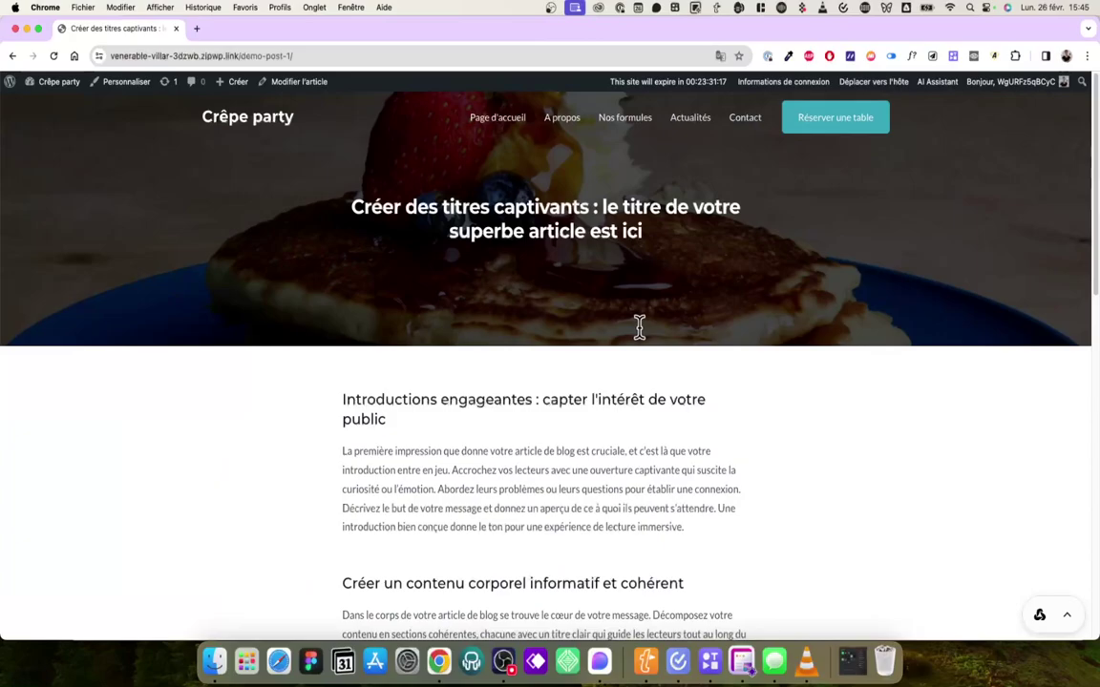
pyautogui.scroll(-15, 640, 328)
pyautogui.scroll(12, 640, 328)
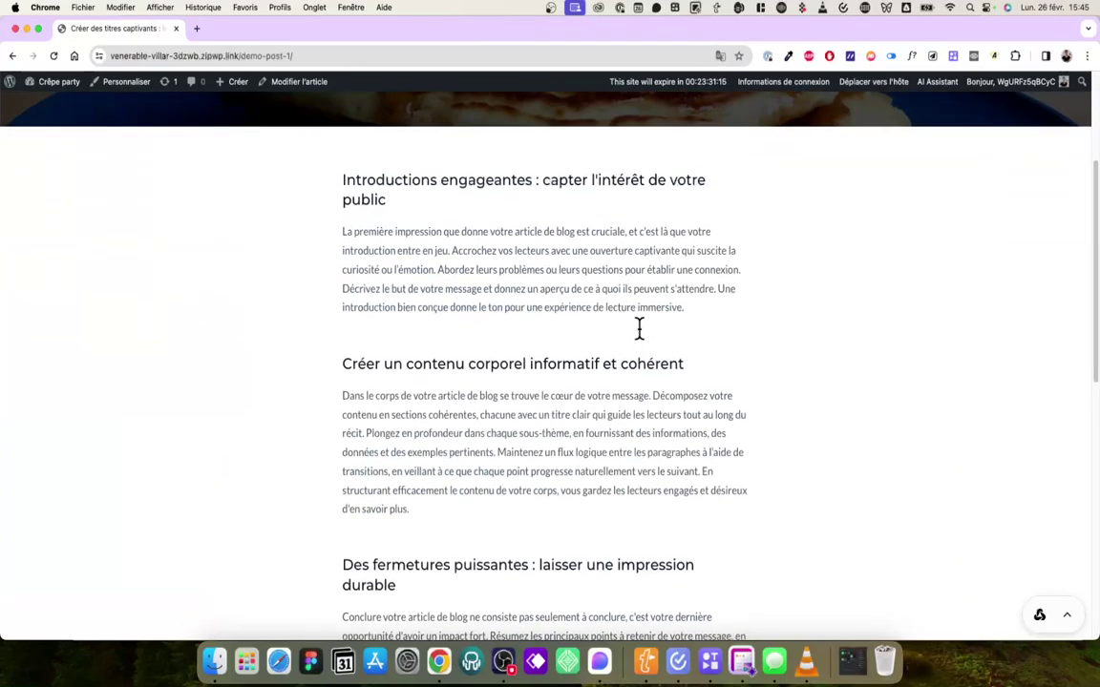
pyautogui.scroll(5, 640, 328)
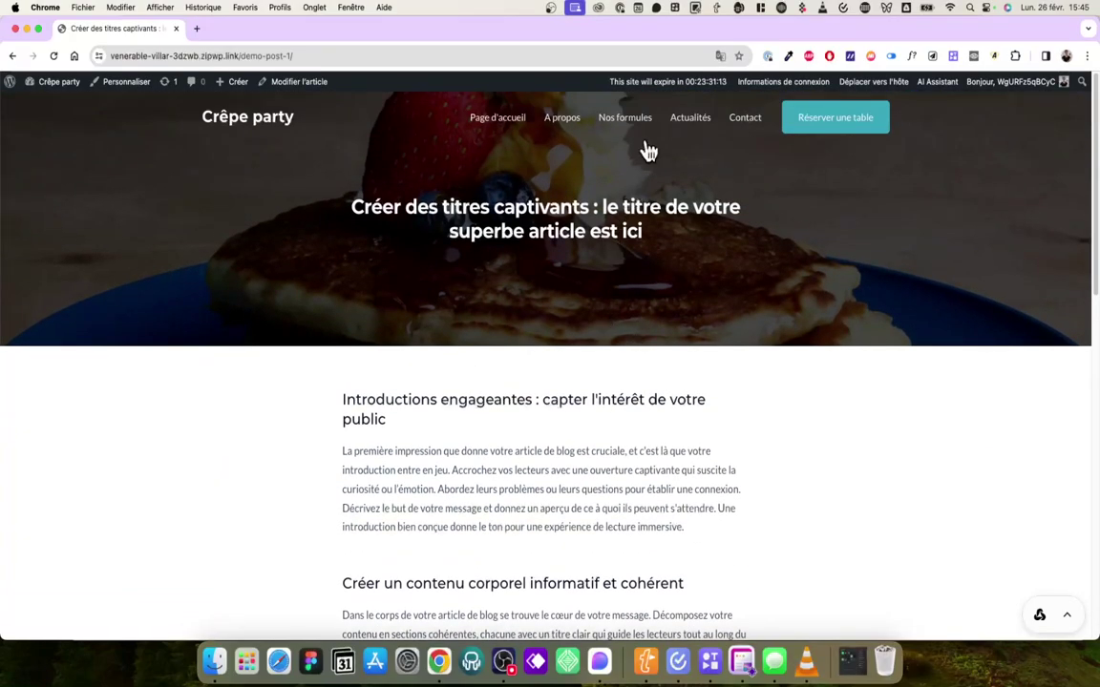
# Step: Switch the translated post back to its original detected language and close the translation options
pyautogui.click(720, 56)
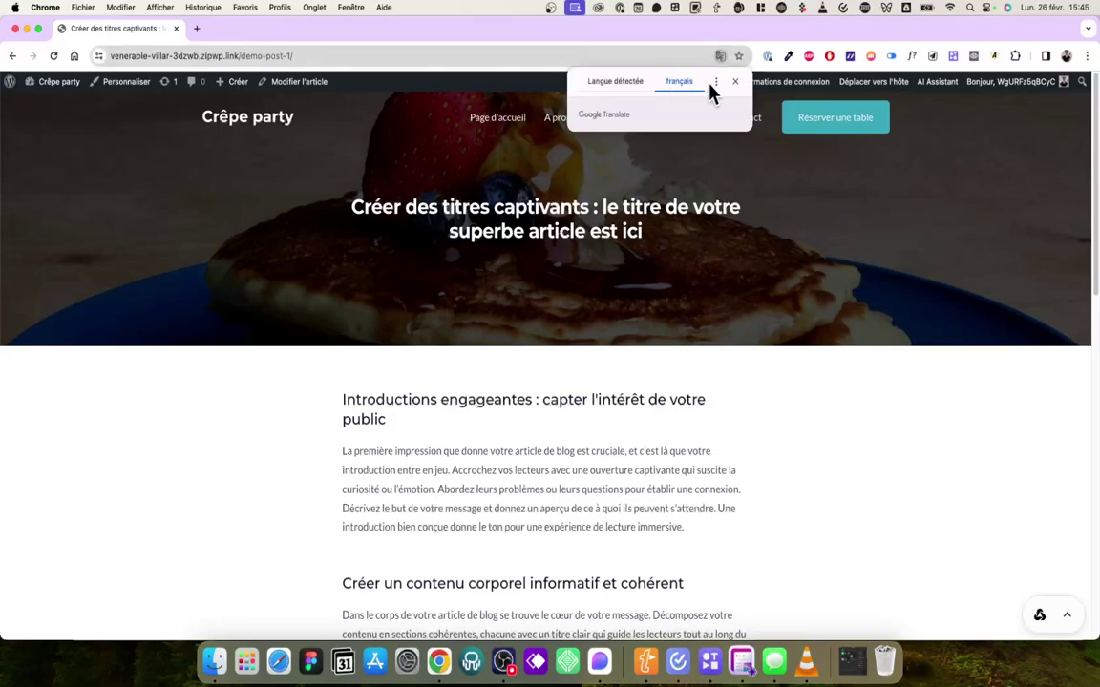
pyautogui.click(717, 84)
pyautogui.click(619, 83)
pyautogui.click(489, 202)
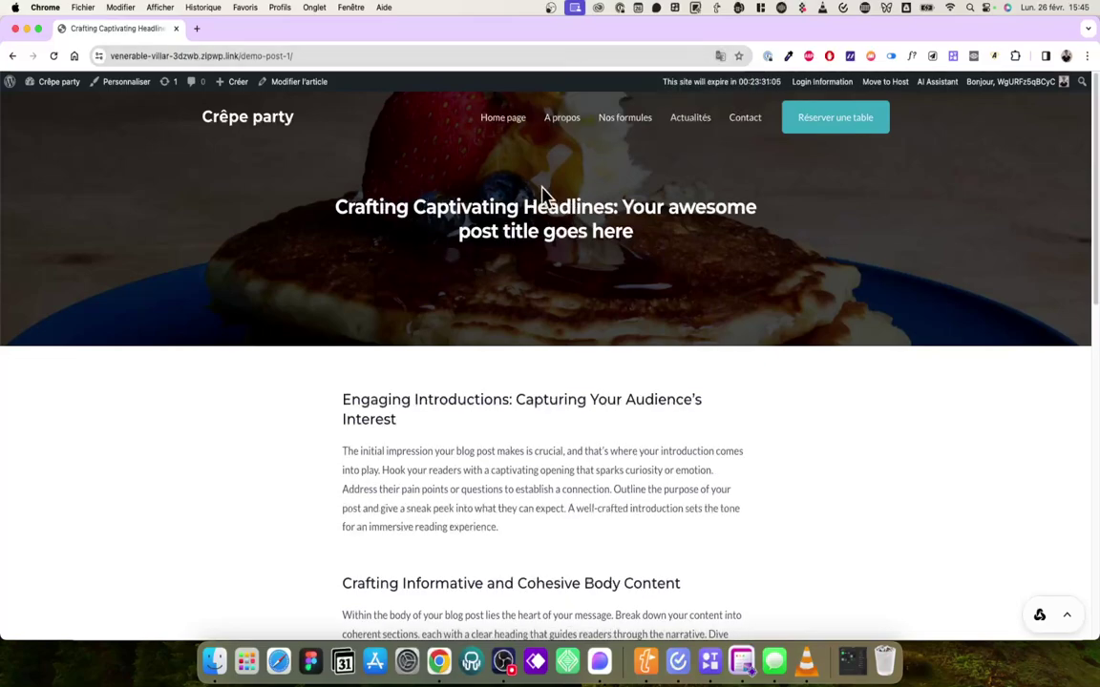
# Step: Open the post in the block editor, translate the editor page into French and try to edit the first translated paragraph
pyautogui.click(299, 91)
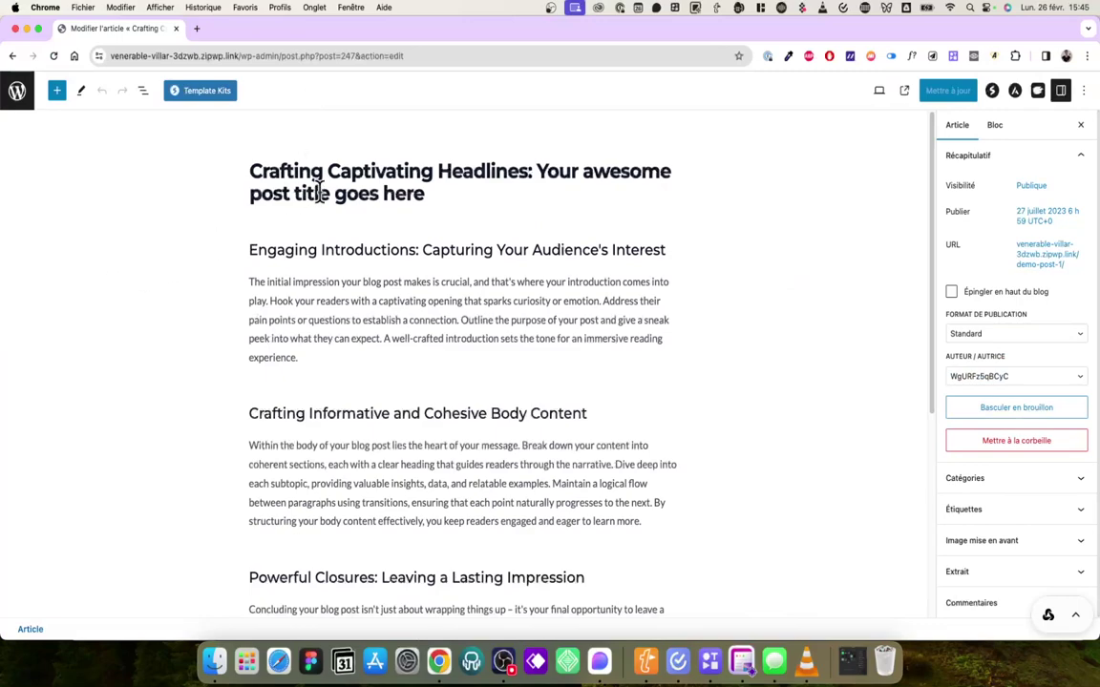
pyautogui.click(390, 252)
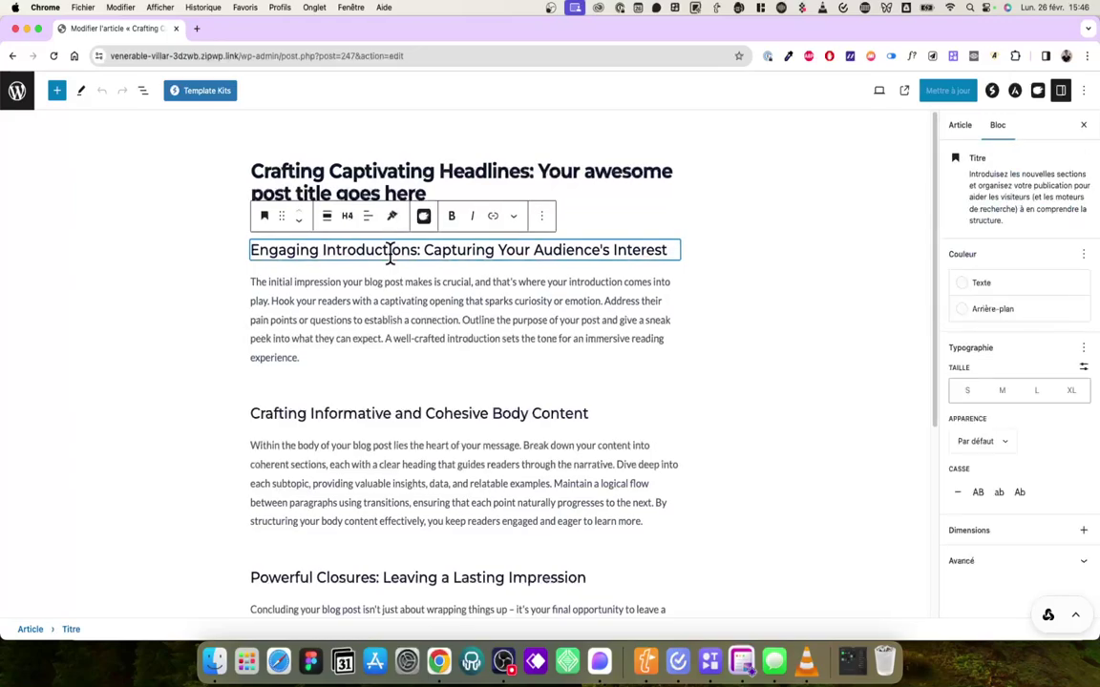
pyautogui.rightClick(169, 244)
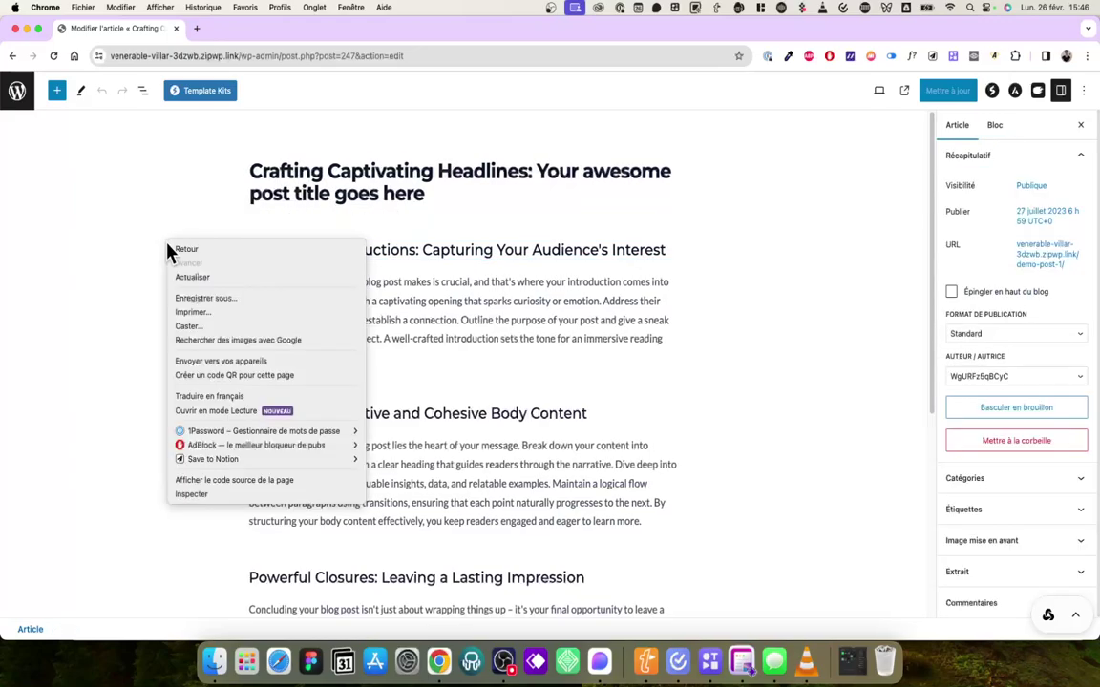
pyautogui.click(250, 395)
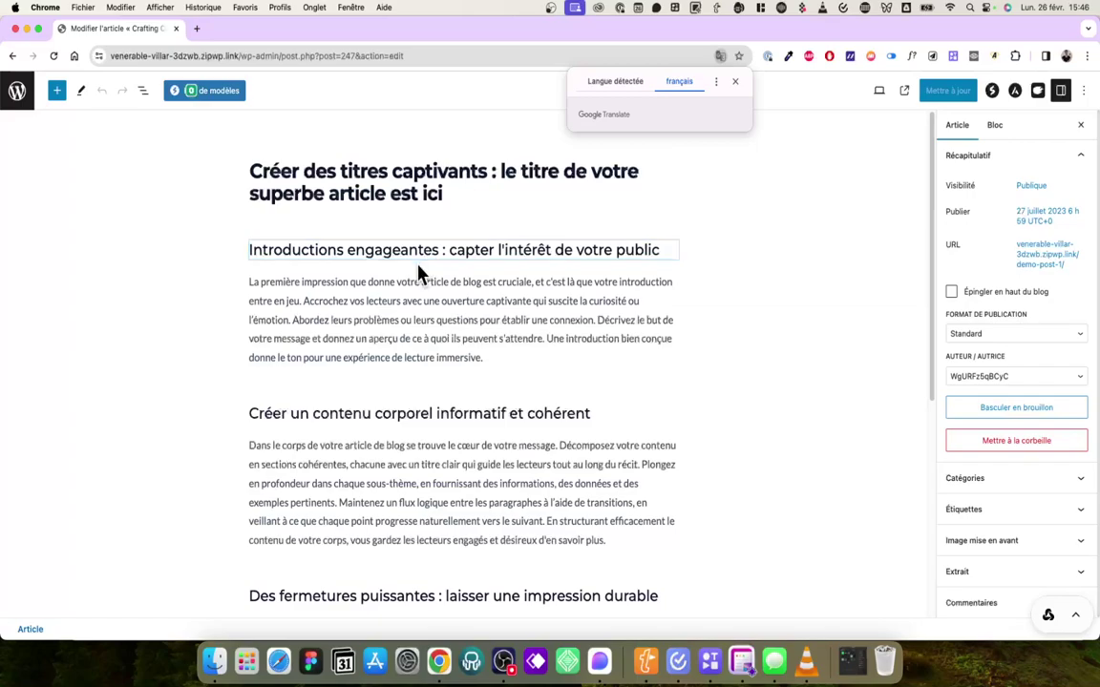
pyautogui.click(400, 323)
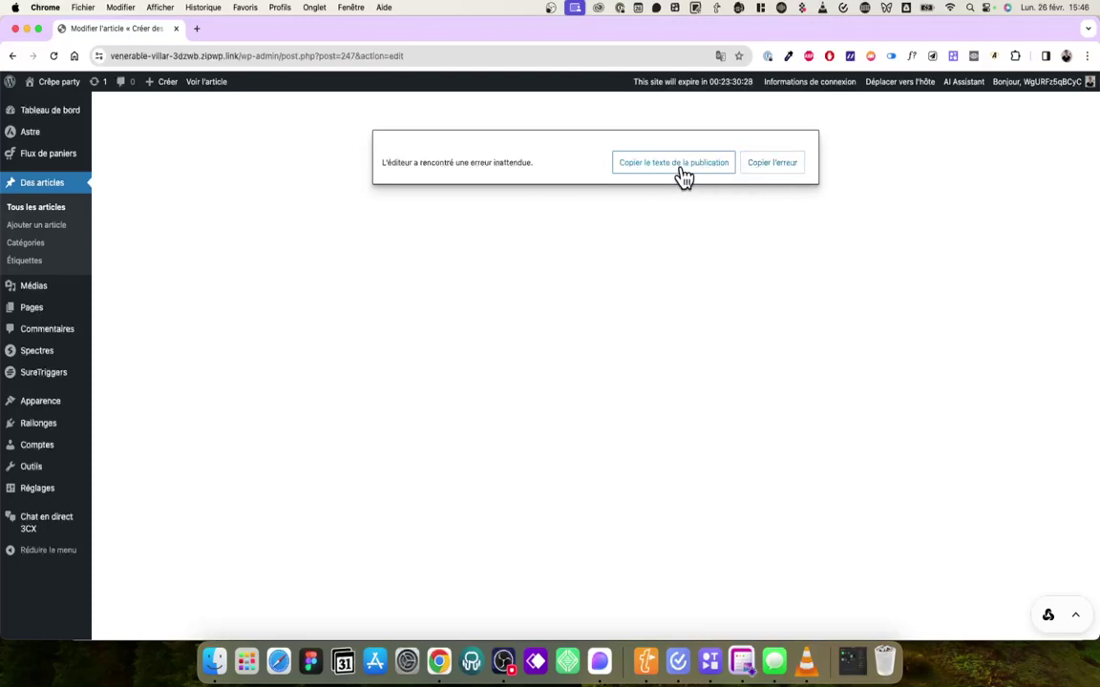
# Step: Return to the list of all articles, view the "Crafting Captivating Headlines" post and reopen it in the block editor
pyautogui.click(60, 212)
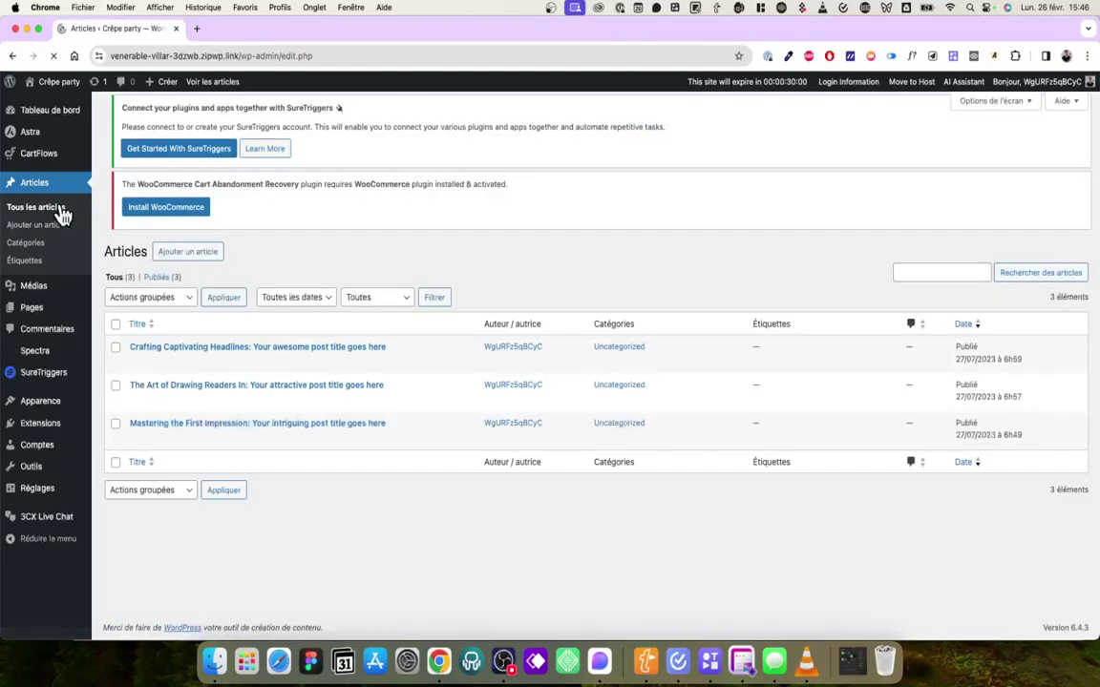
pyautogui.click(281, 380)
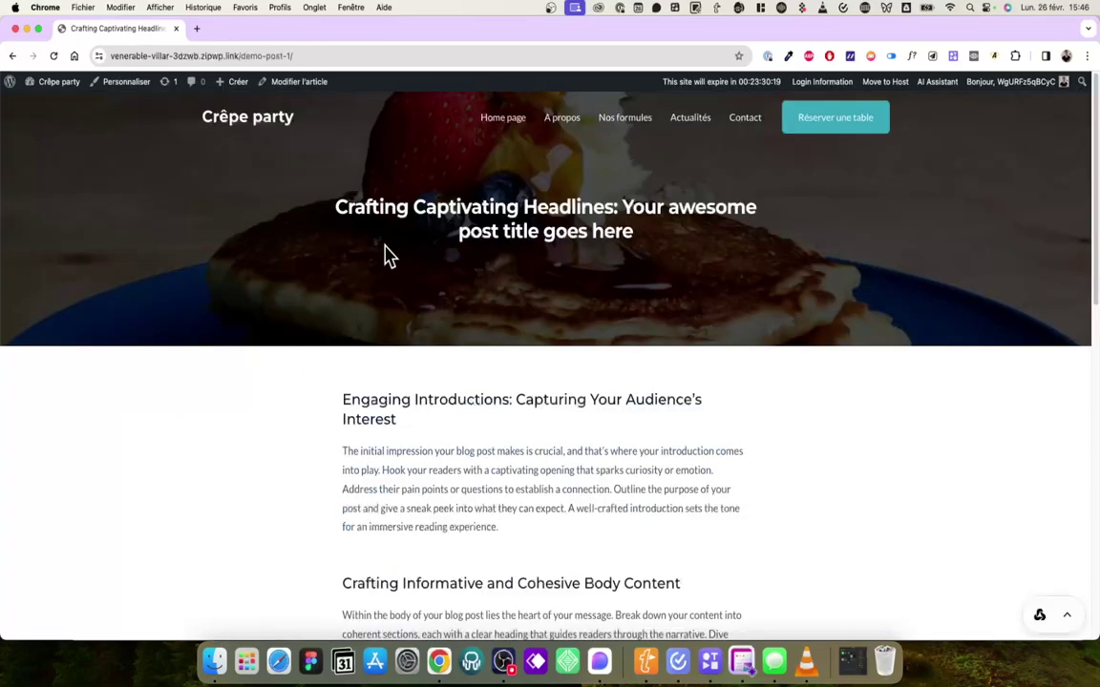
pyautogui.click(295, 84)
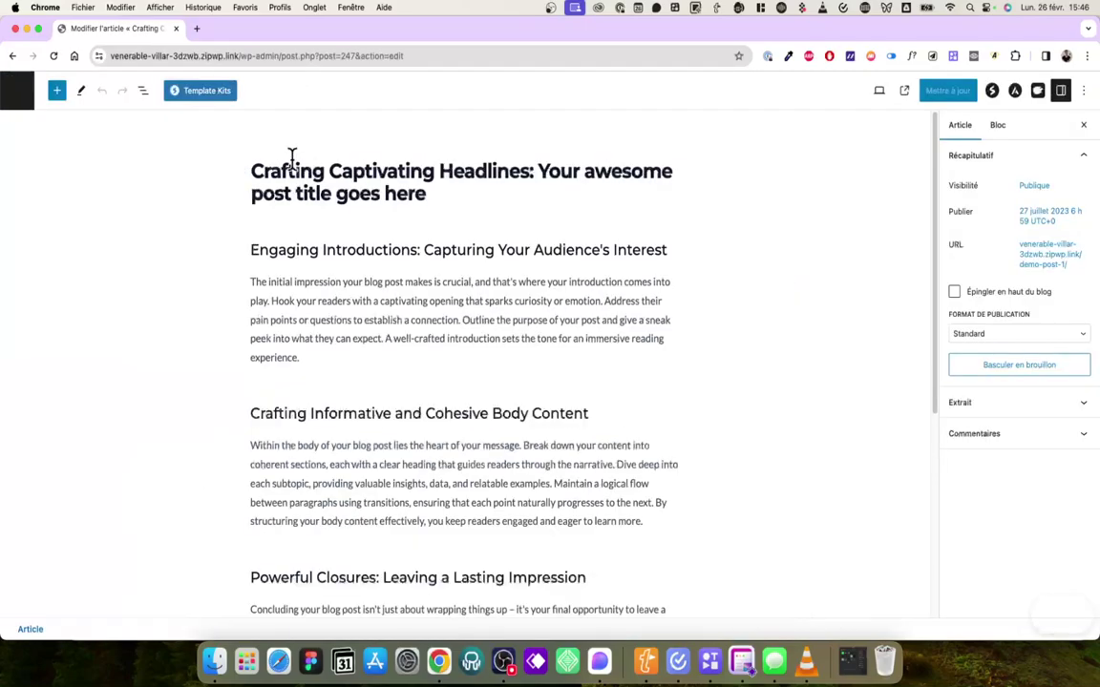
# Step: Translate a selected word of the introduction paragraph into French, then extend the browser translation to the whole editor page
pyautogui.click(381, 249)
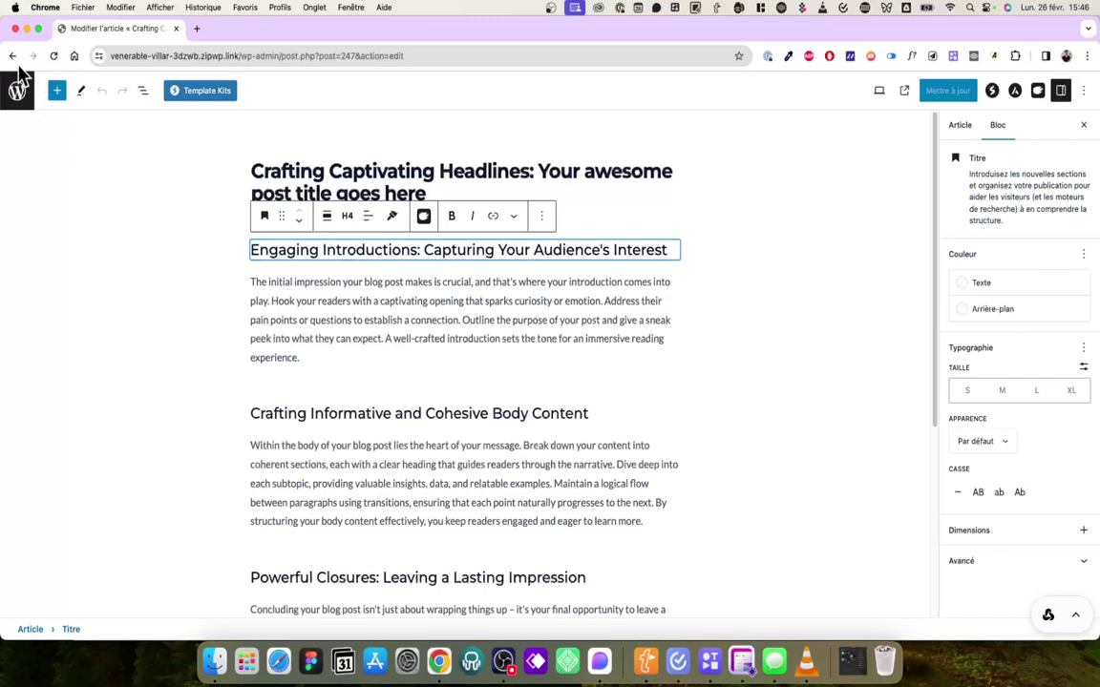
pyautogui.click(454, 318)
pyautogui.rightClick(371, 325)
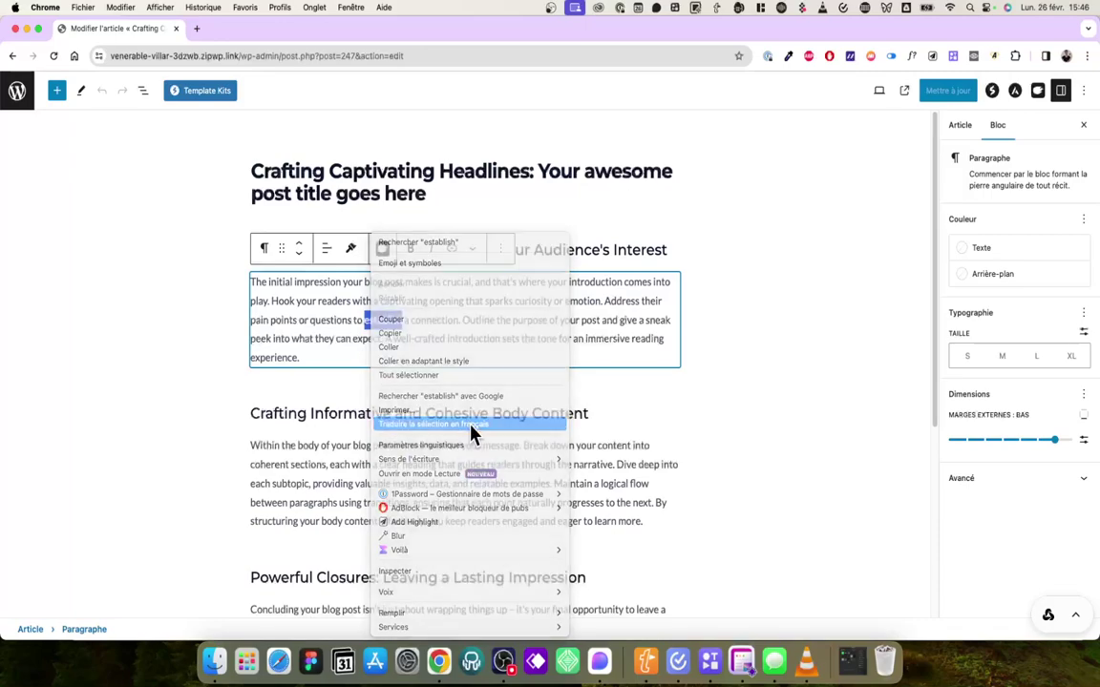
pyautogui.click(470, 432)
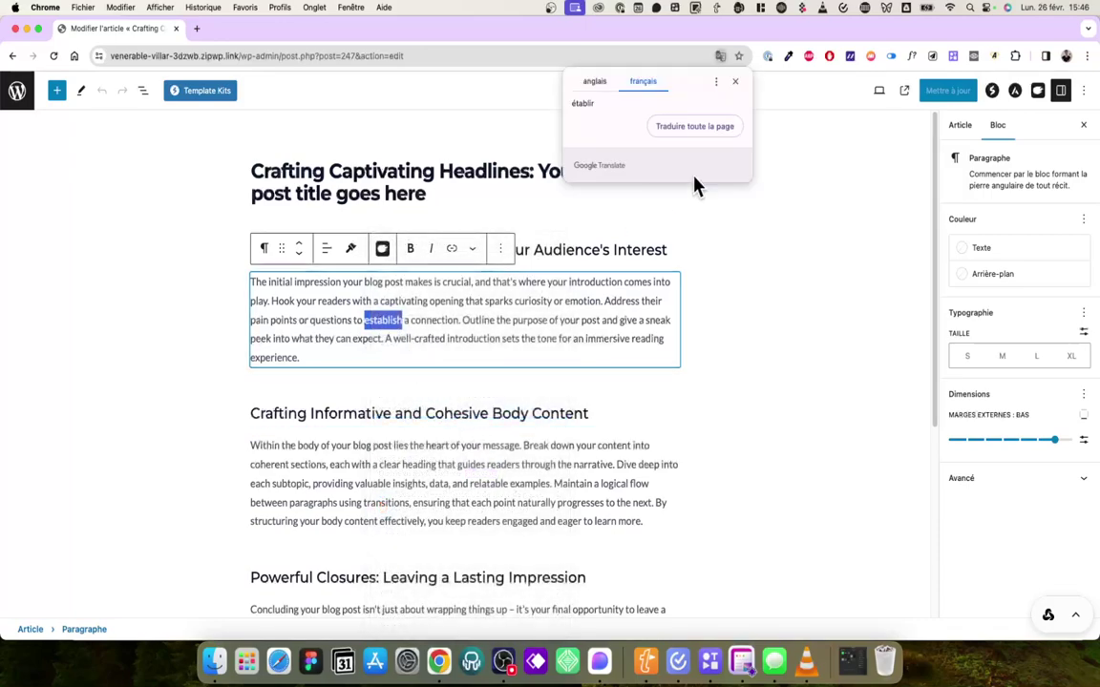
pyautogui.click(704, 130)
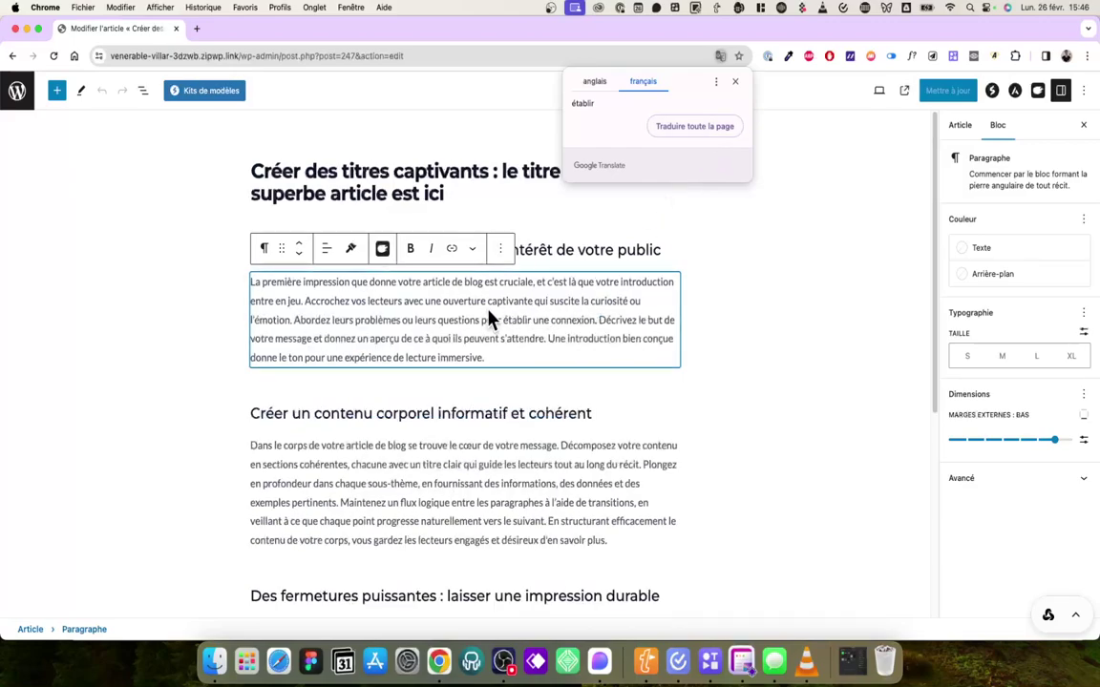
# Step: Activate the title and the headings and paragraphs of the first two sections so the editor registers their French text
pyautogui.click(466, 413)
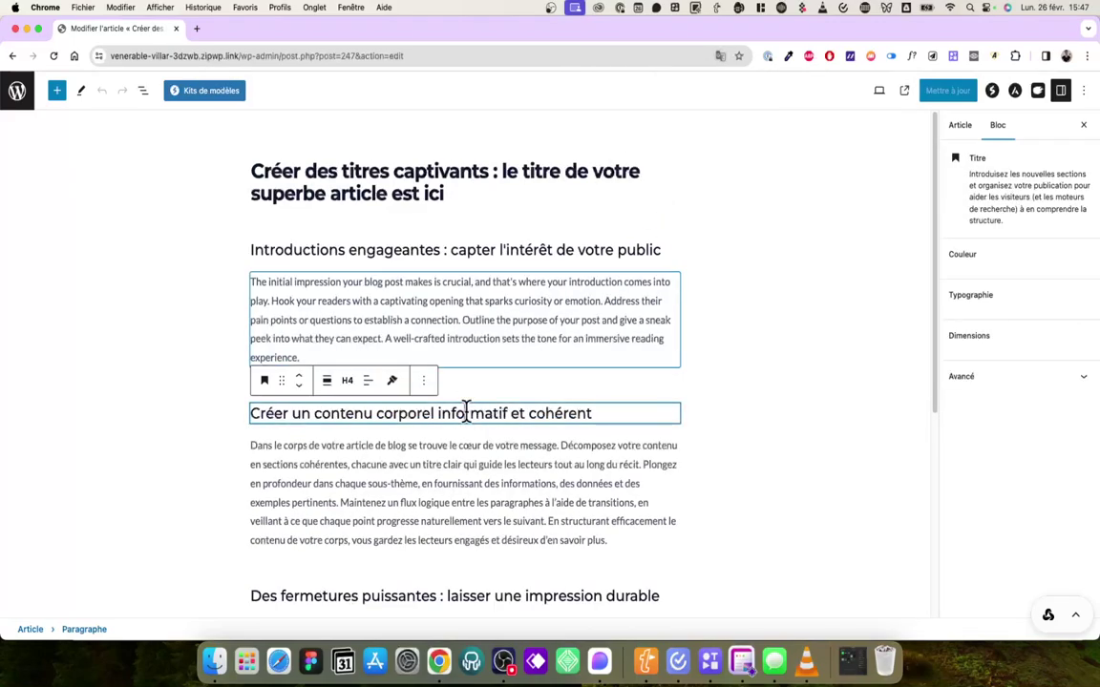
pyautogui.click(439, 485)
pyautogui.click(443, 250)
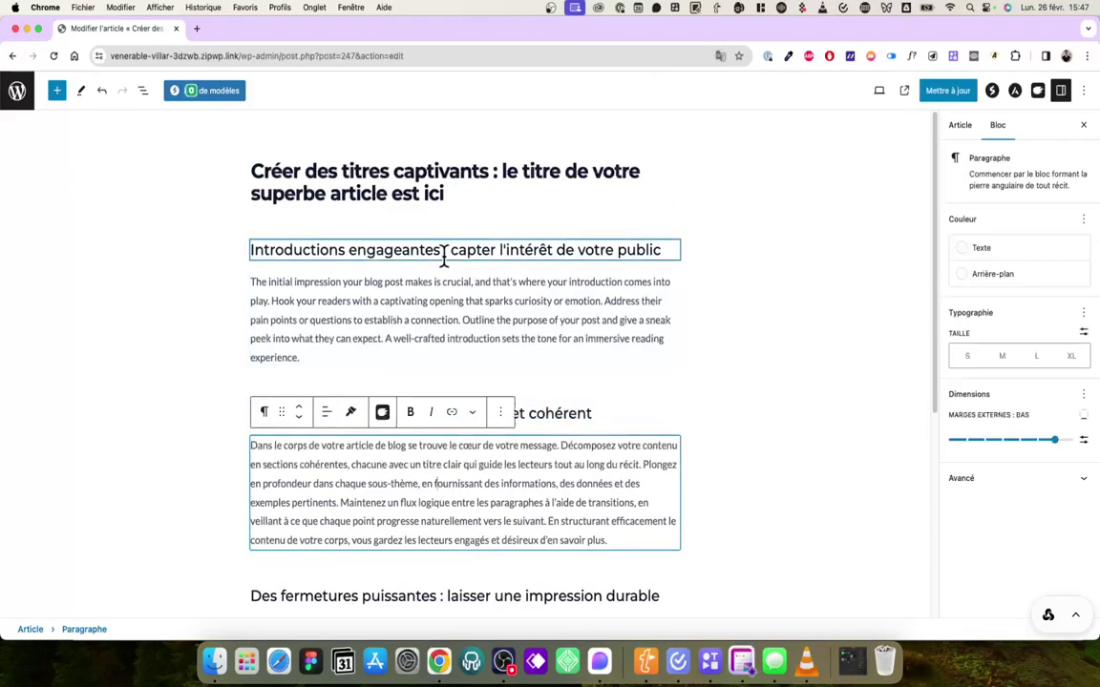
pyautogui.click(397, 174)
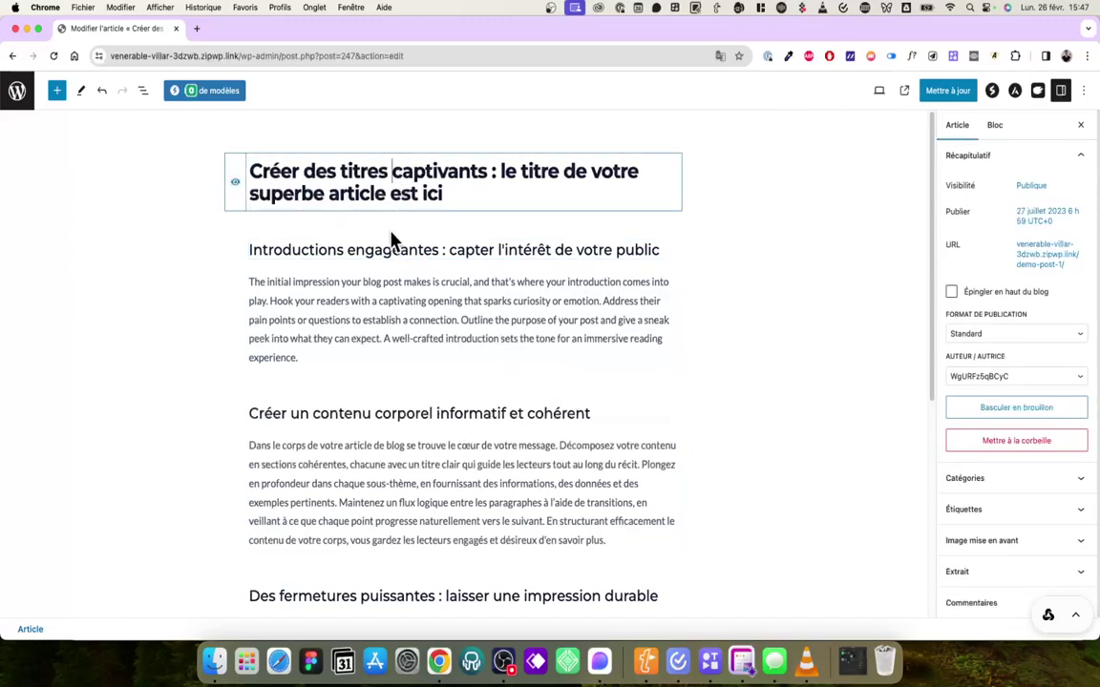
pyautogui.click(392, 248)
pyautogui.click(382, 339)
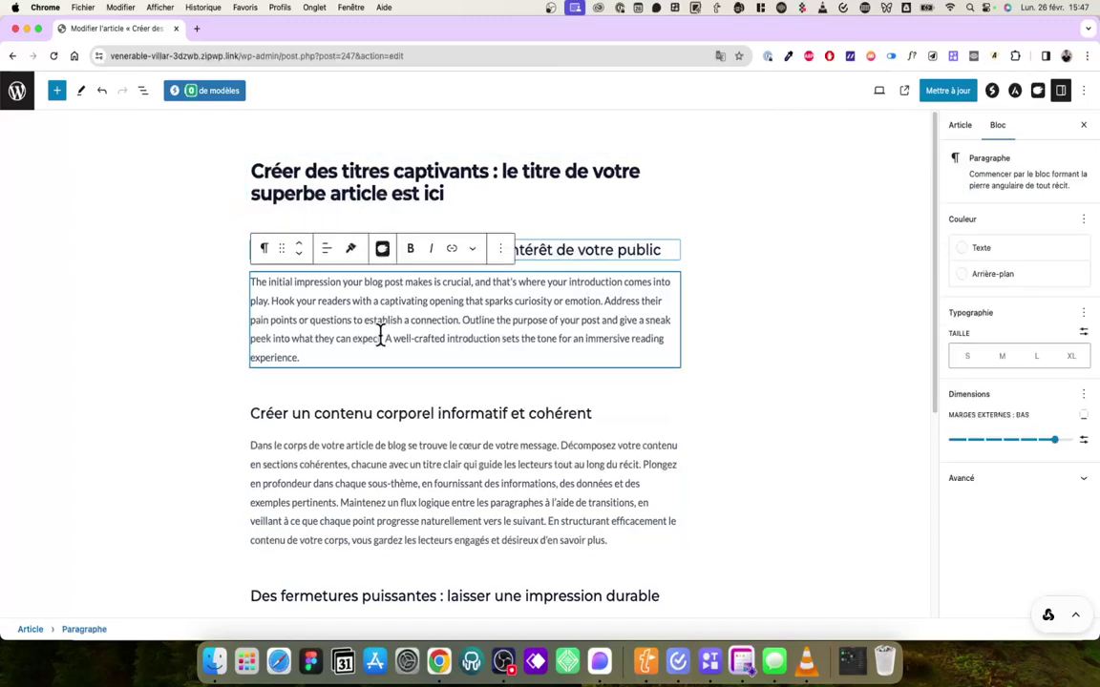
pyautogui.click(387, 417)
pyautogui.click(391, 500)
# Step: Activate the closing section's heading and paragraph and reselect the body content paragraph to register their French text
pyautogui.scroll(-5, 438, 413)
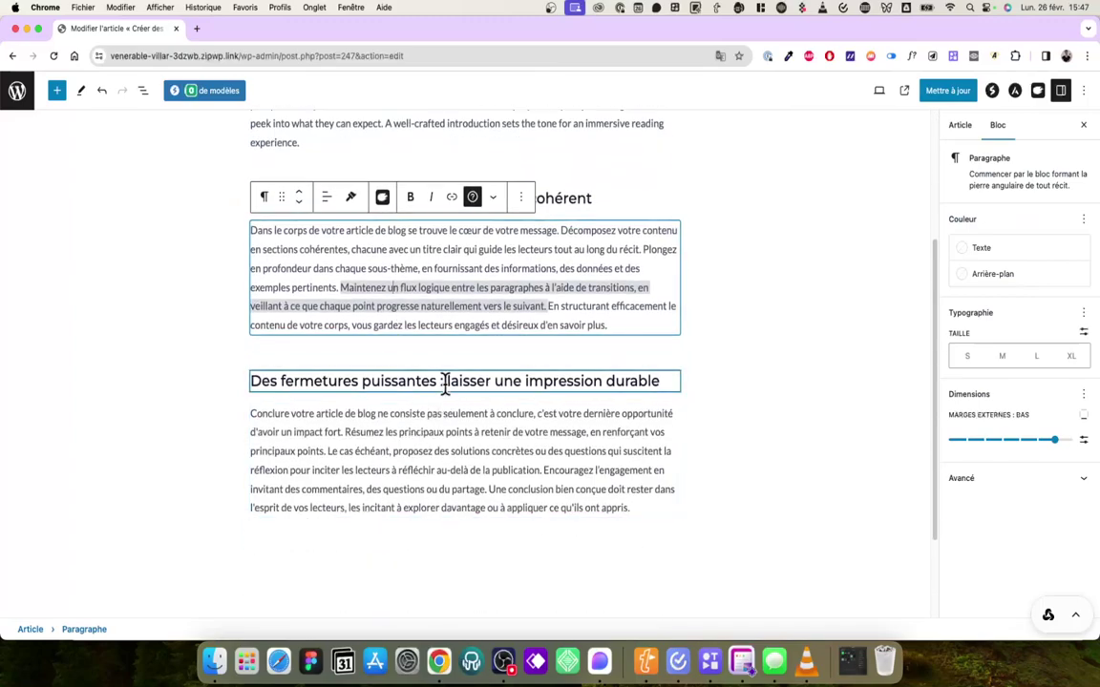
pyautogui.click(445, 382)
pyautogui.click(444, 440)
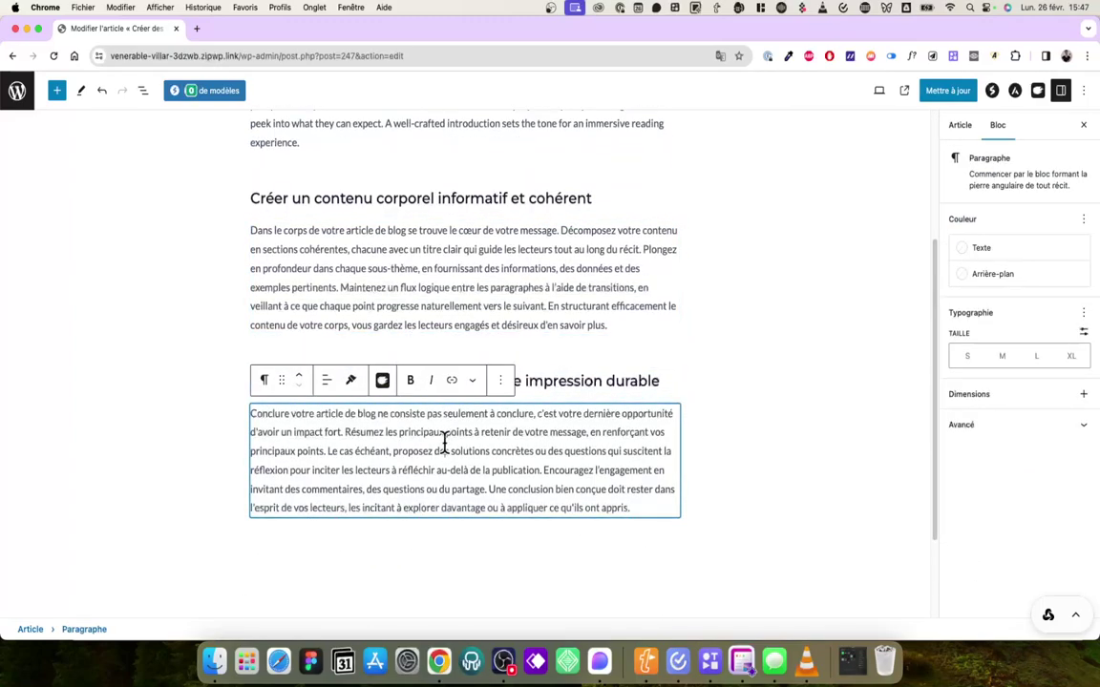
pyautogui.click(541, 381)
pyautogui.click(472, 273)
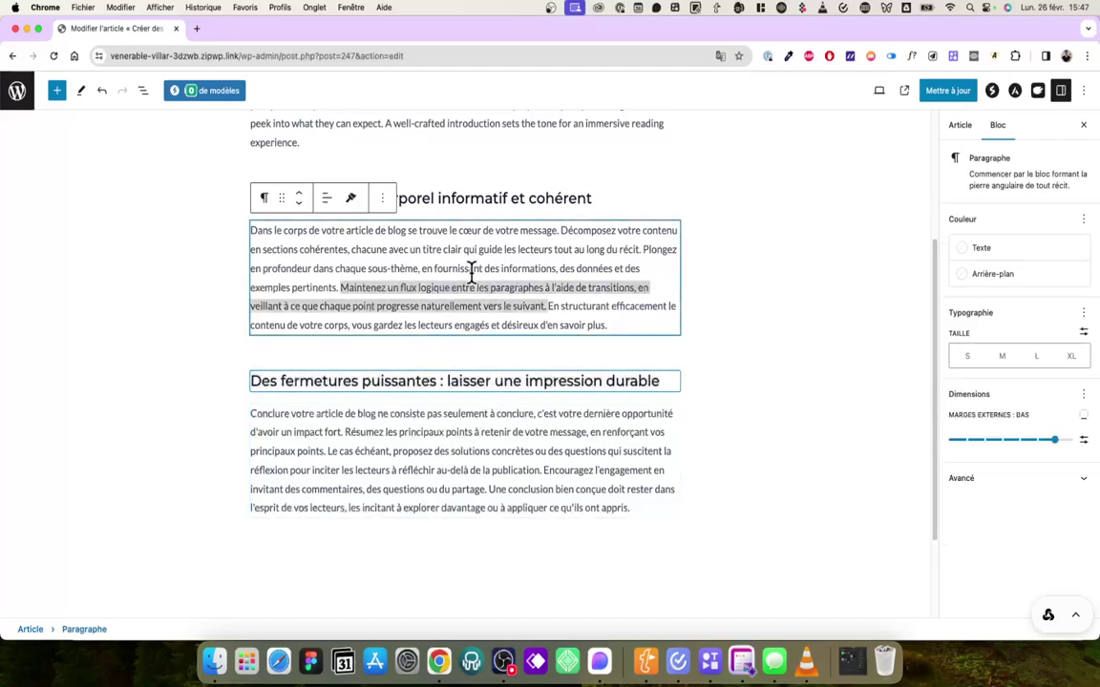
# Step: Go back through the body heading, introduction blocks and title, update the article and open its published version
pyautogui.click(600, 196)
pyautogui.scroll(5, 586, 268)
pyautogui.click(584, 324)
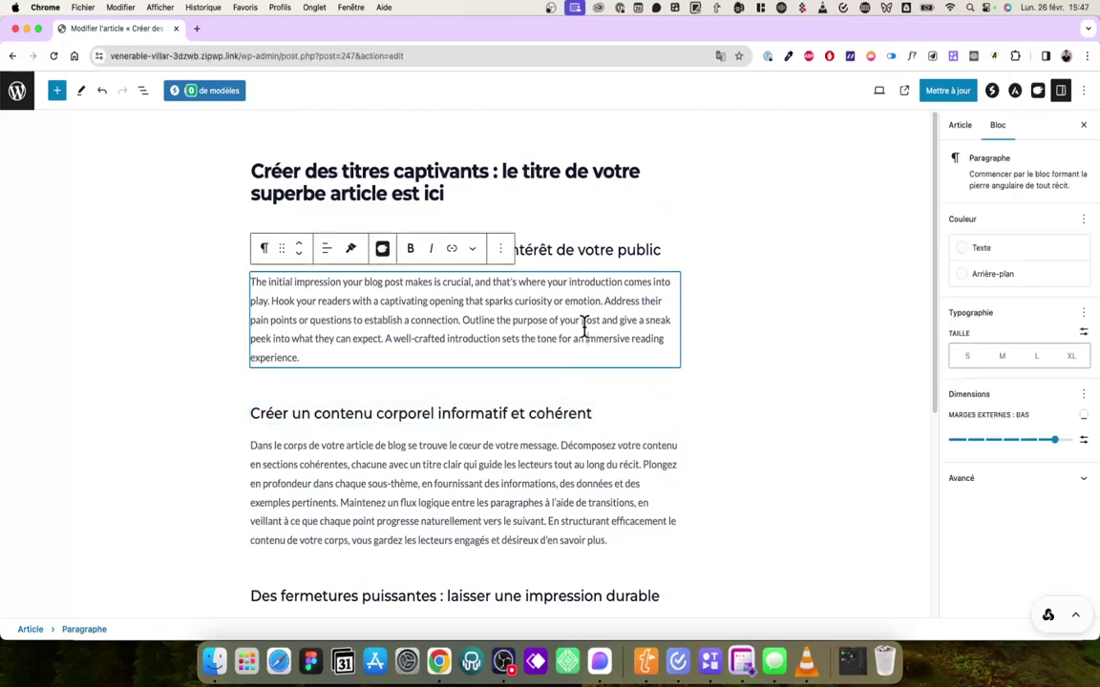
pyautogui.click(581, 249)
pyautogui.click(541, 189)
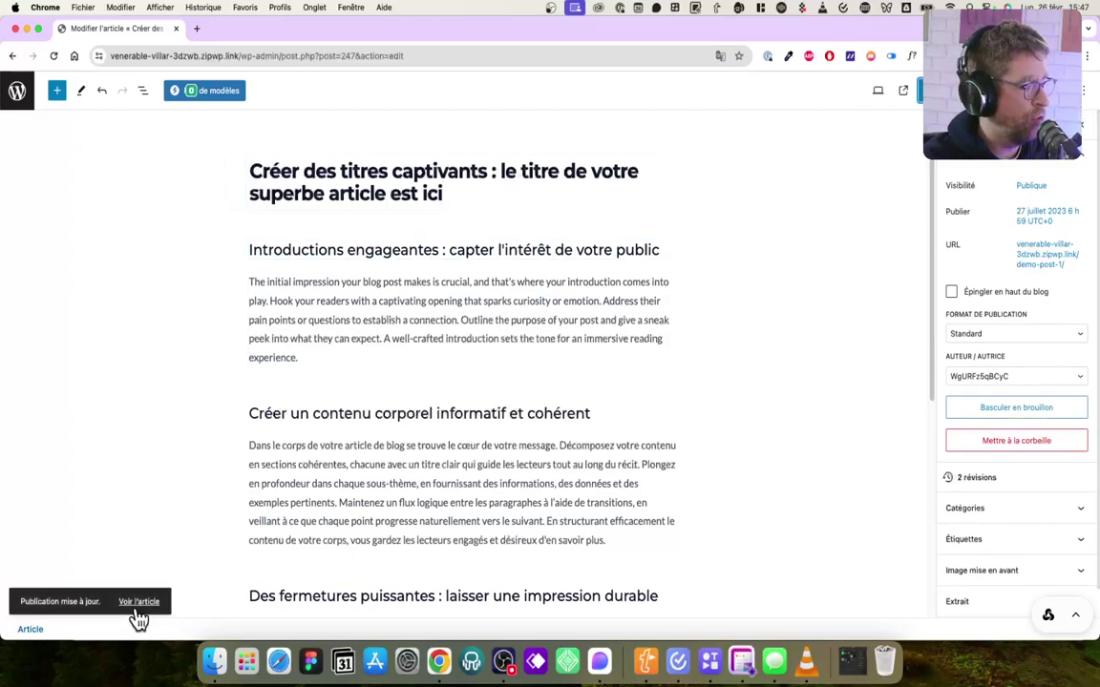
pyautogui.click(138, 607)
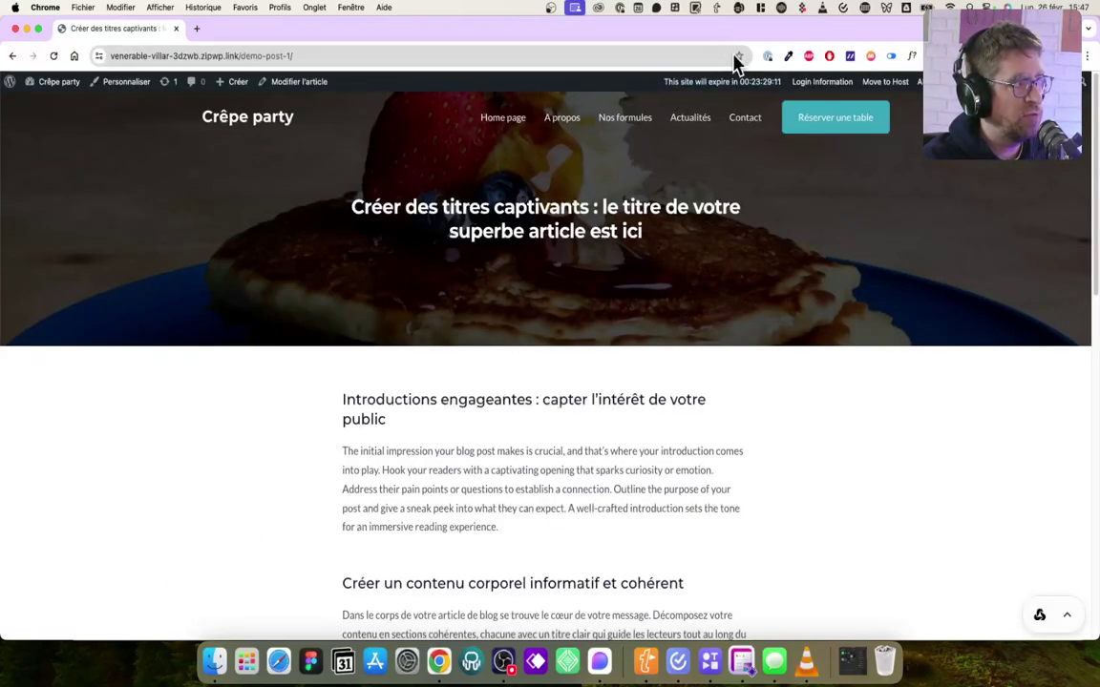
# Step: Examine the published post from title to comment section, checking which headings and paragraphs are in French
pyautogui.rightClick(251, 312)
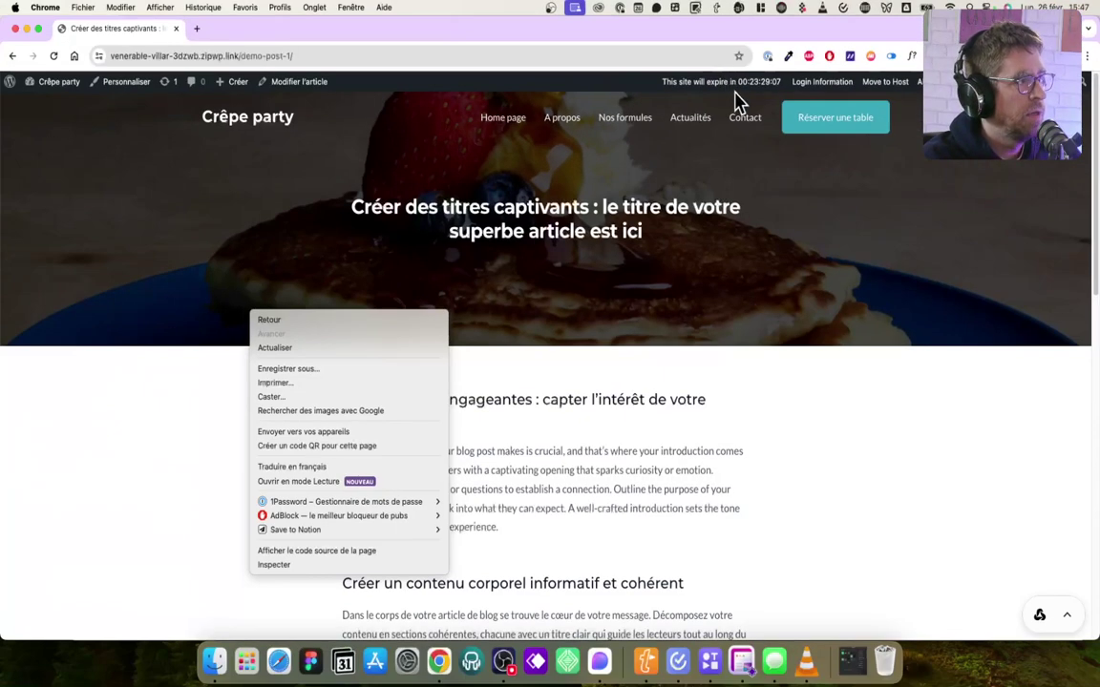
pyautogui.click(754, 241)
pyautogui.scroll(-5, 458, 191)
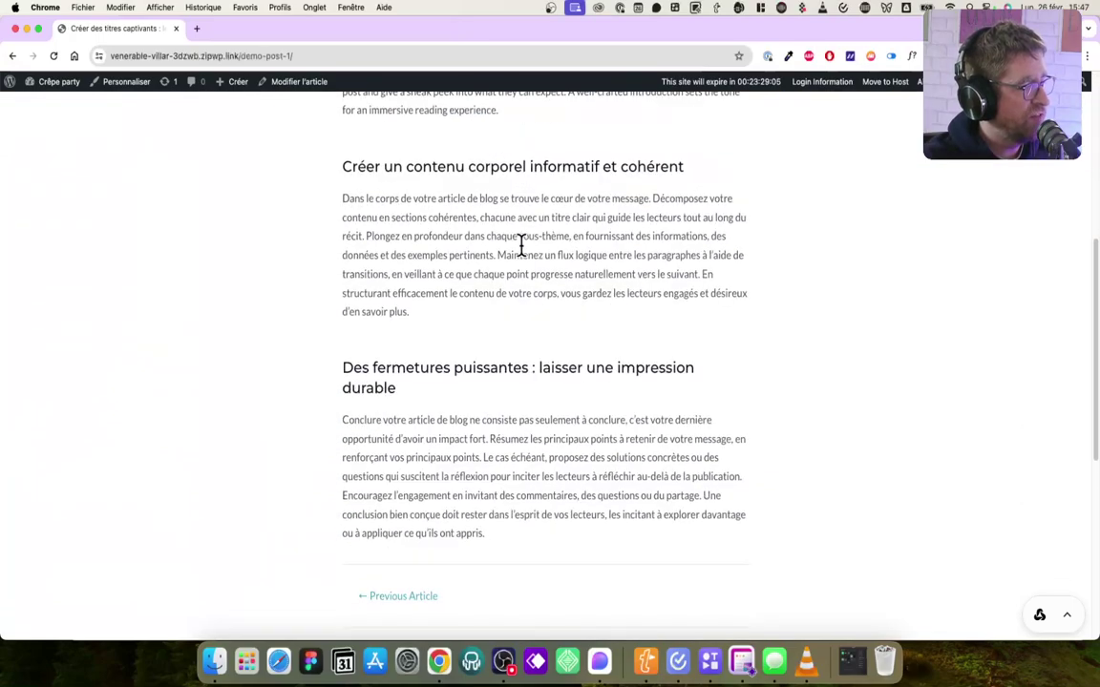
pyautogui.scroll(5, 523, 256)
pyautogui.scroll(-2, 523, 257)
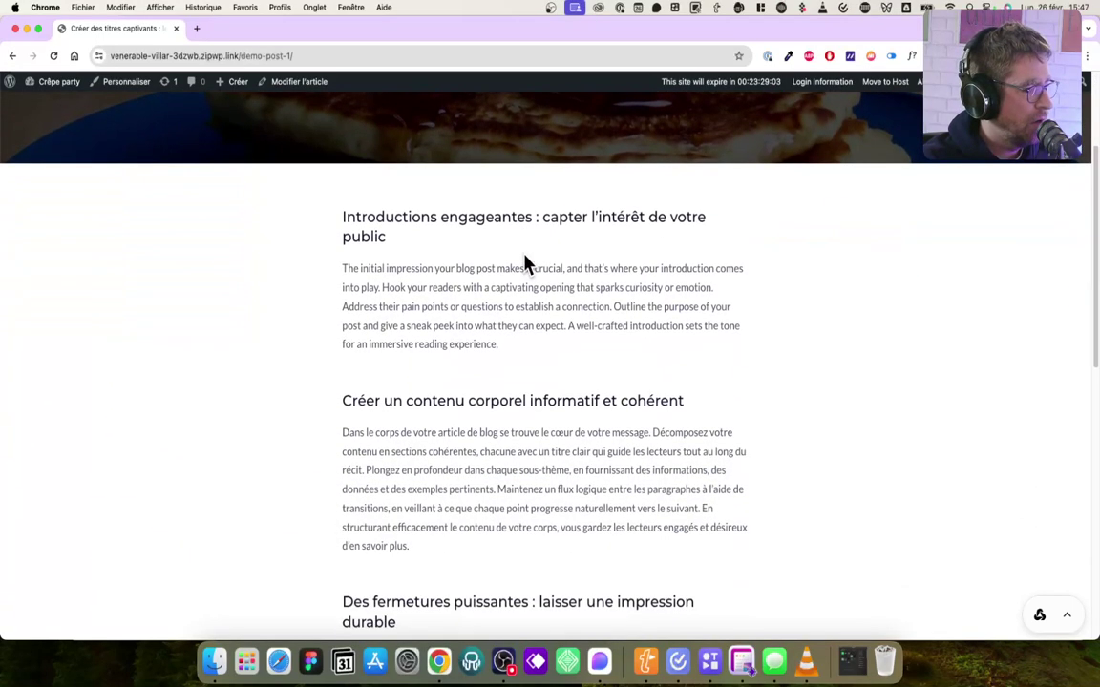
pyautogui.moveTo(415, 311); pyautogui.dragTo(385, 278)
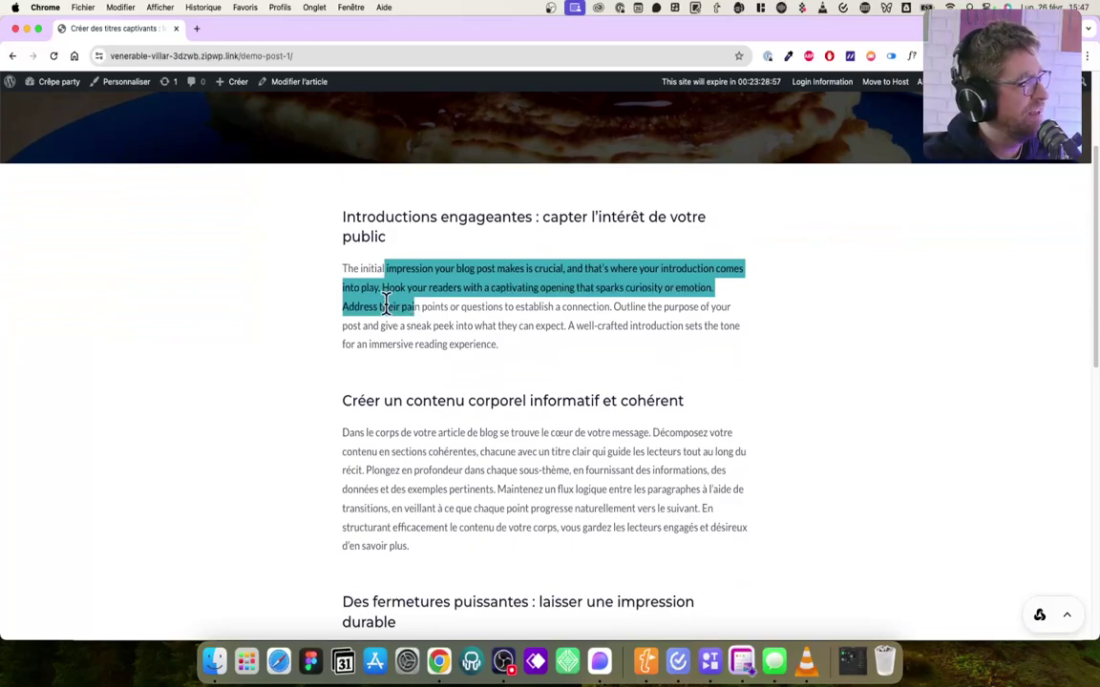
pyautogui.scroll(-1, 387, 296)
pyautogui.click(375, 346)
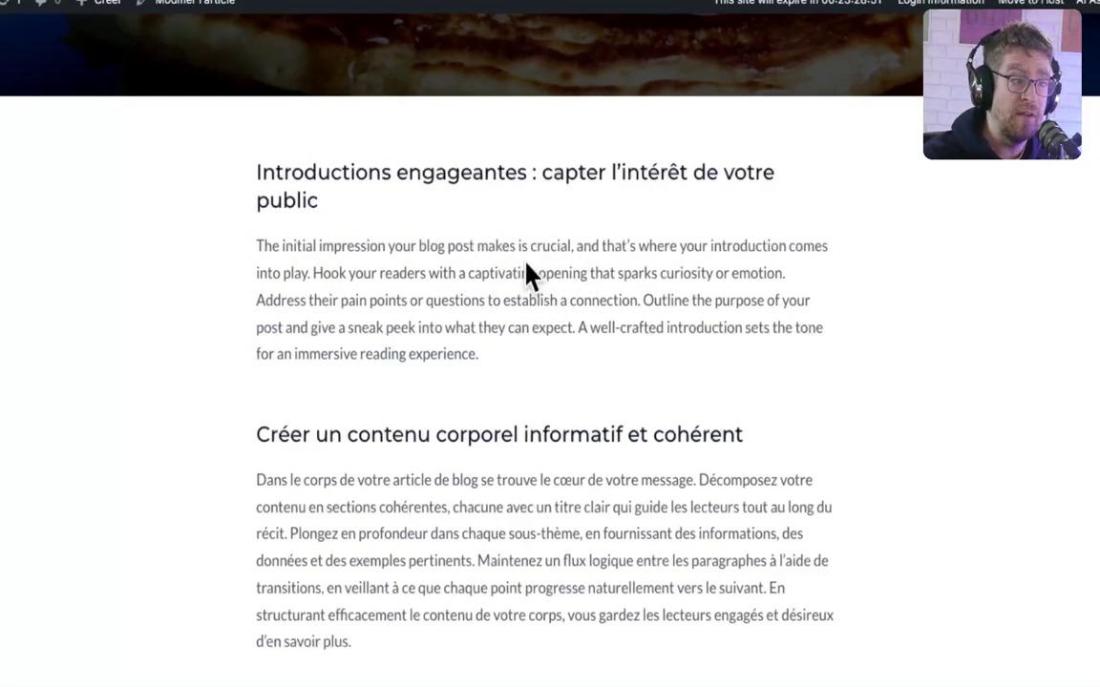
pyautogui.scroll(-4, 526, 286)
pyautogui.scroll(-5, 492, 437)
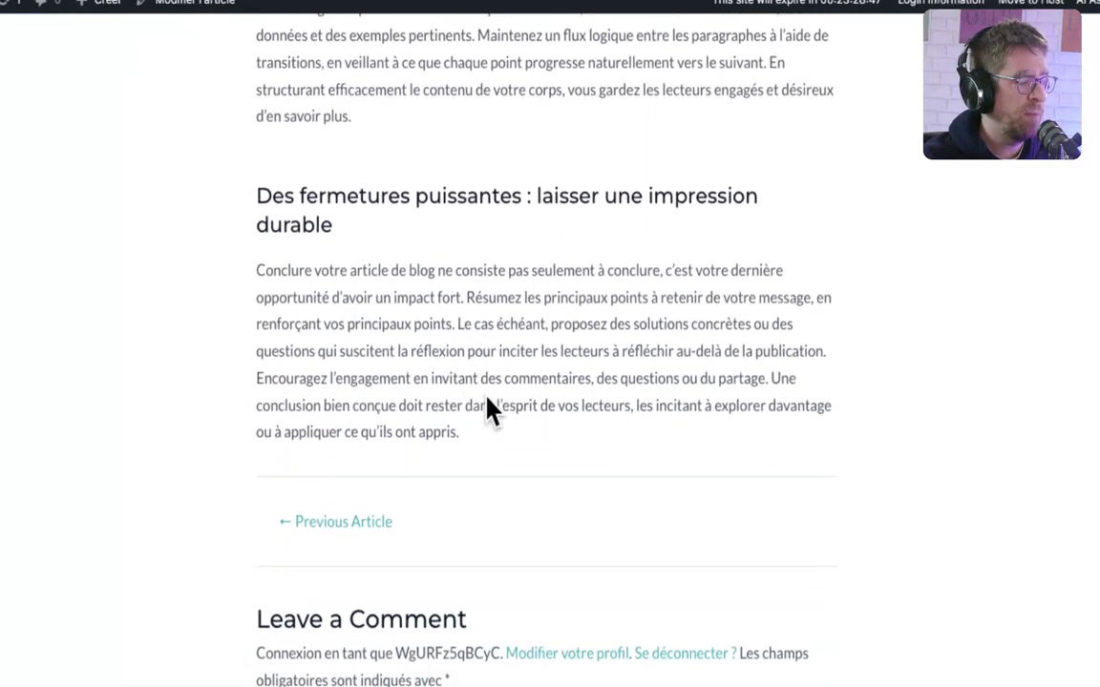
pyautogui.scroll(10, 486, 412)
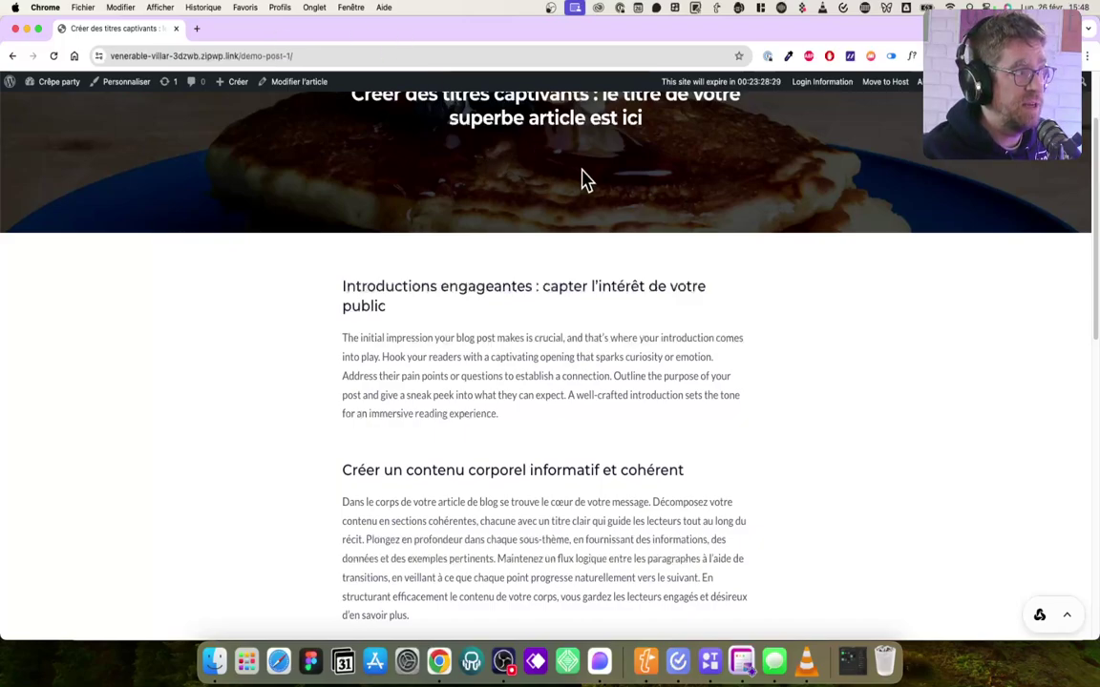
pyautogui.scroll(3, 611, 172)
# Step: Open the Actualités page, highlight its address slug and look over the three article previews
pyautogui.click(674, 122)
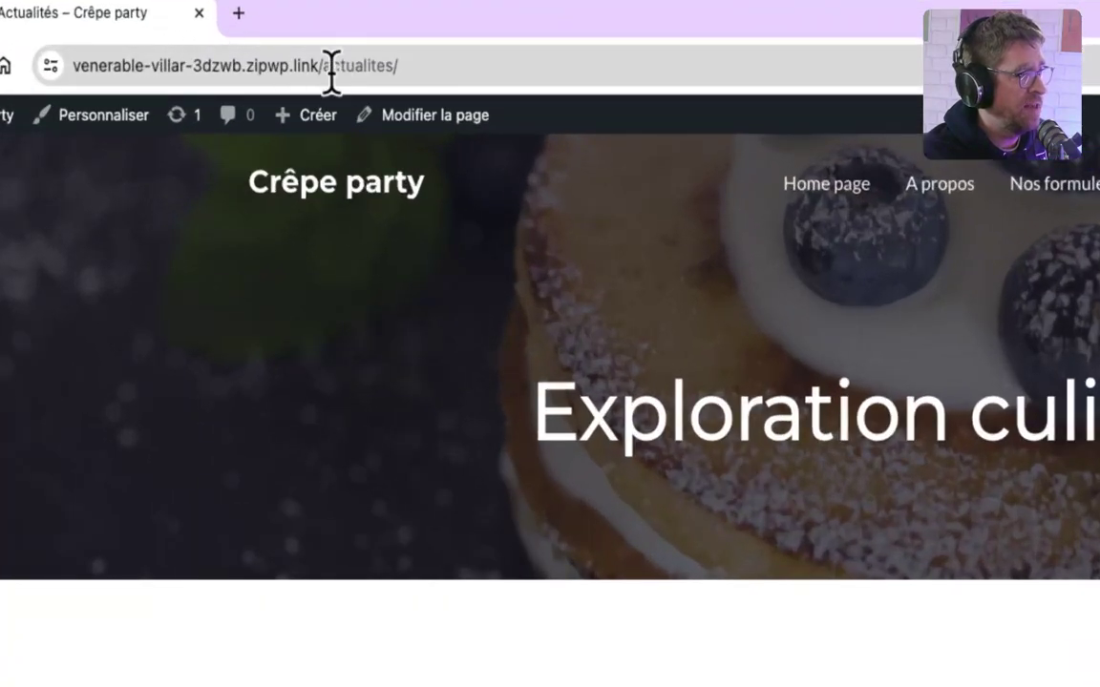
pyautogui.moveTo(286, 61); pyautogui.dragTo(357, 61)
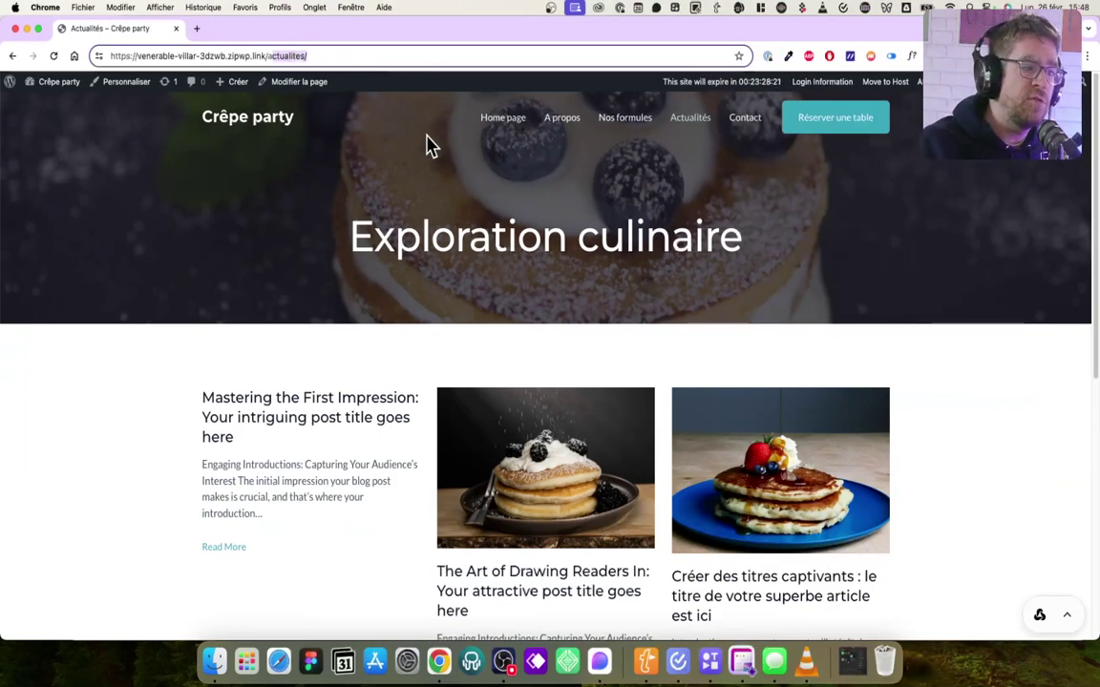
pyautogui.scroll(-5, 473, 208)
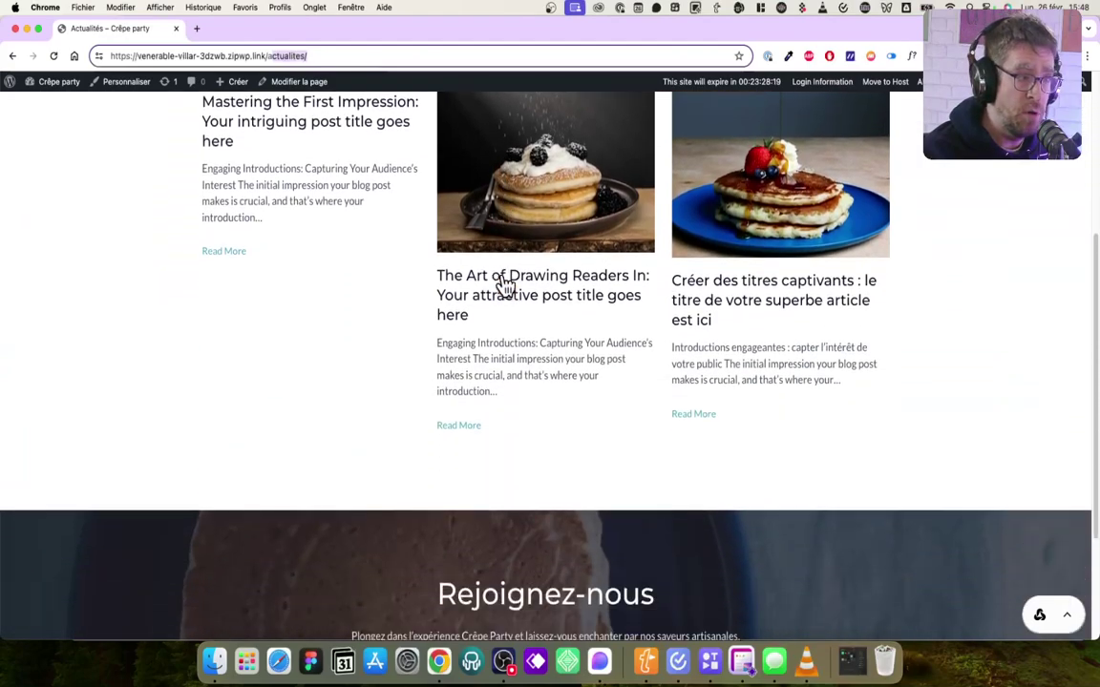
pyautogui.scroll(2, 506, 281)
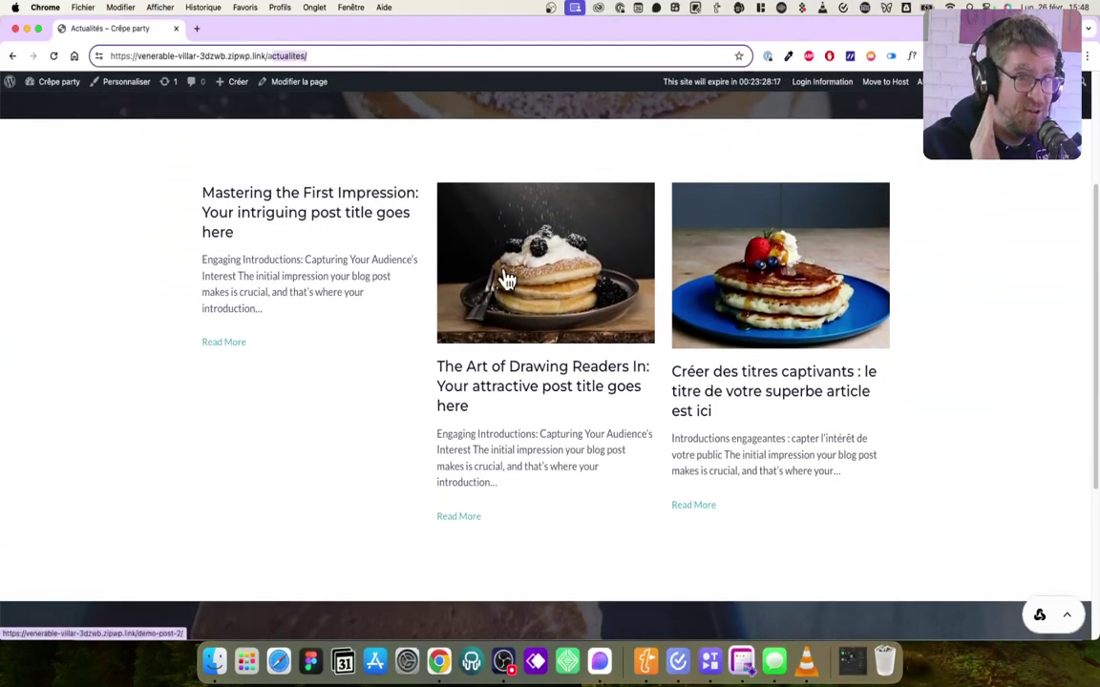